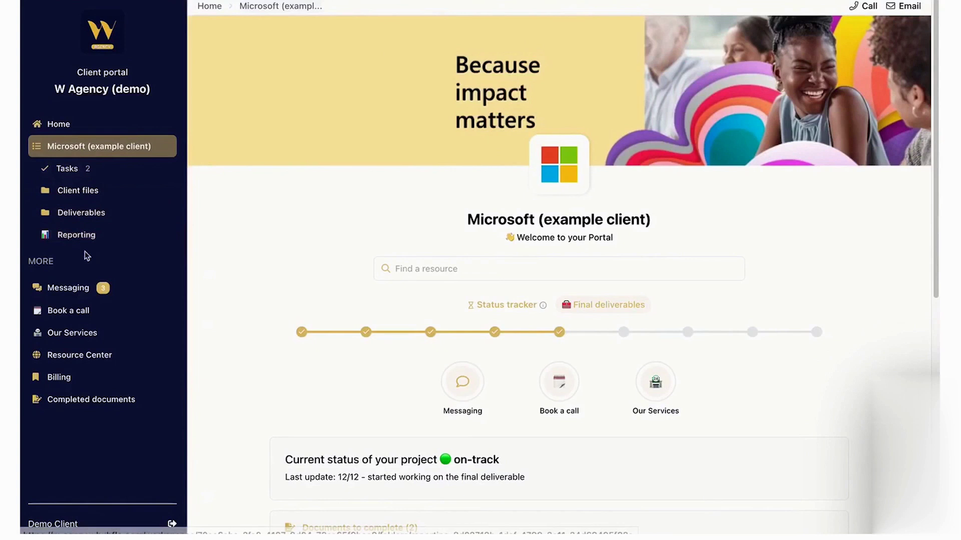
Clear the agreement's existing signature, draw a new one, and move on to the next signing step.
{"action": "right_click", "coordinate": [93, 334]}
{"action": "key", "text": "Escape"}
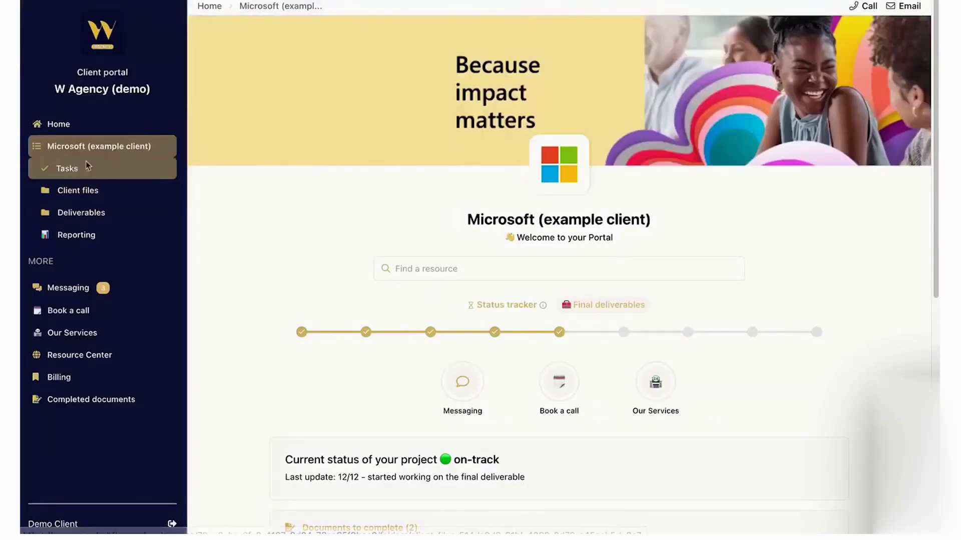
{"action": "scroll", "coordinate": [350, 295], "scroll_direction": "down", "scroll_amount": 1}
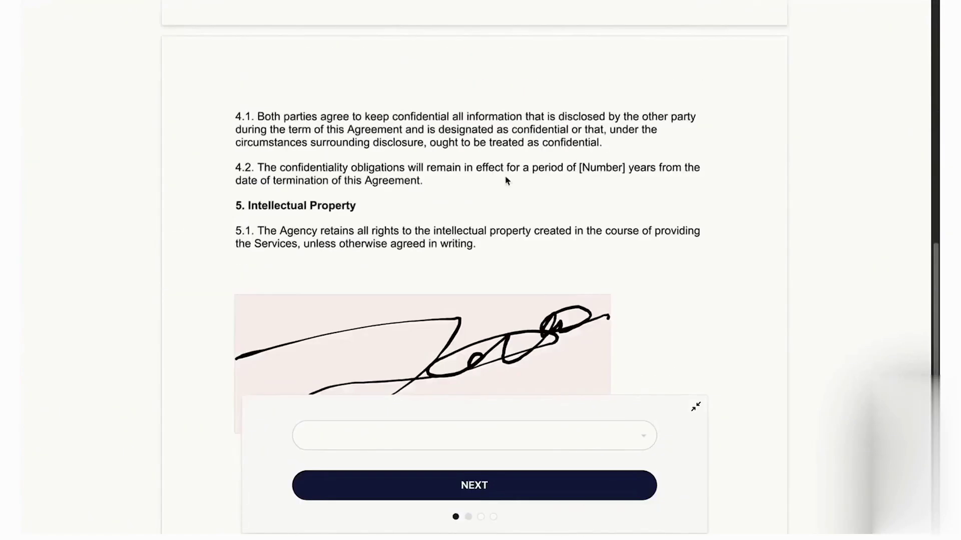
{"action": "left_click", "coordinate": [422, 289]}
{"action": "left_click", "coordinate": [625, 324]}
{"action": "left_click_drag", "start_coordinate": [330, 390], "coordinate": [573, 389]}
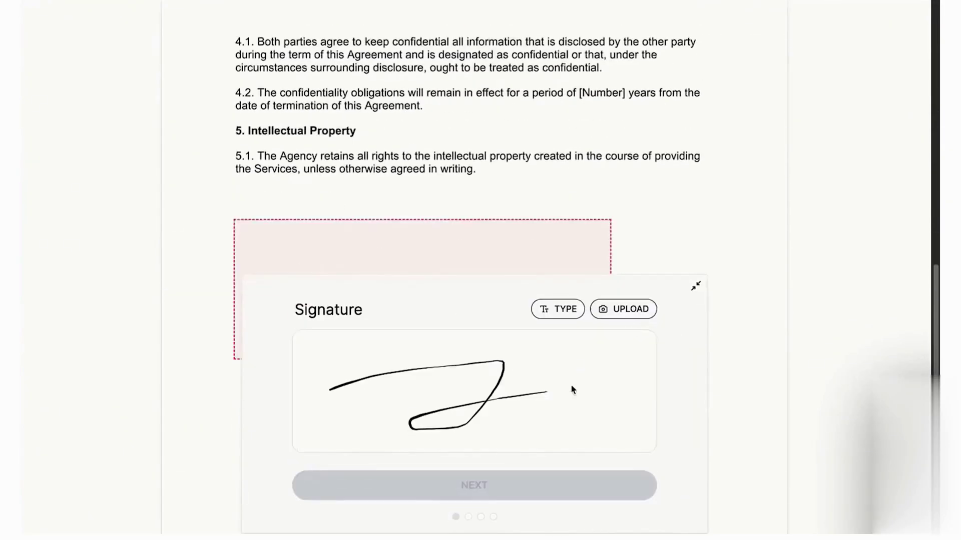
{"action": "left_click", "coordinate": [526, 485]}
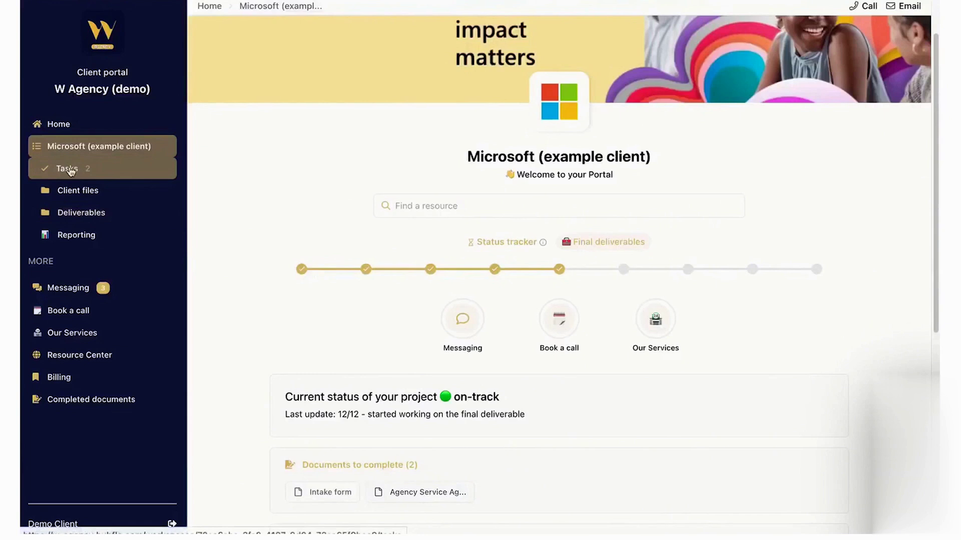
Review the client's task list and the '2- Send required documents' task details.
{"action": "left_click", "coordinate": [67, 168]}
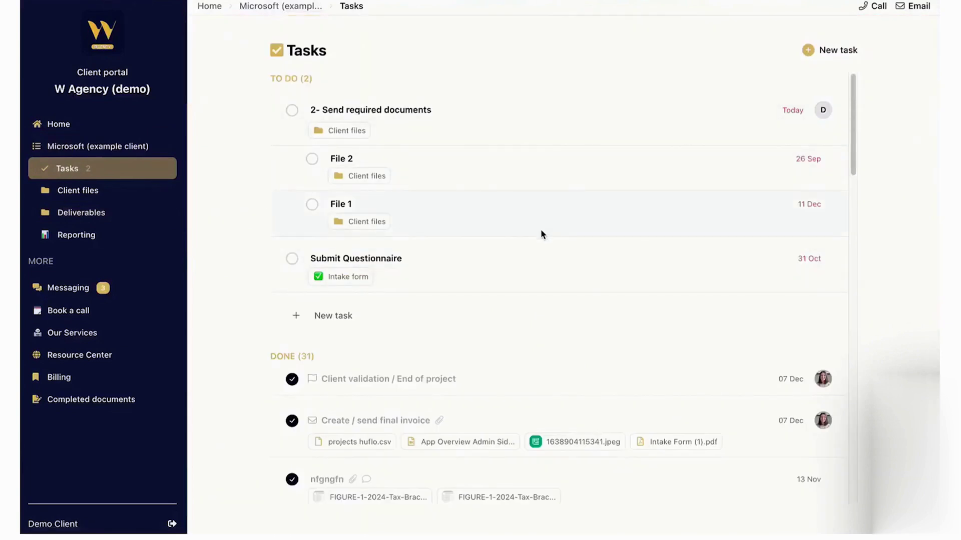
{"action": "left_click", "coordinate": [389, 109]}
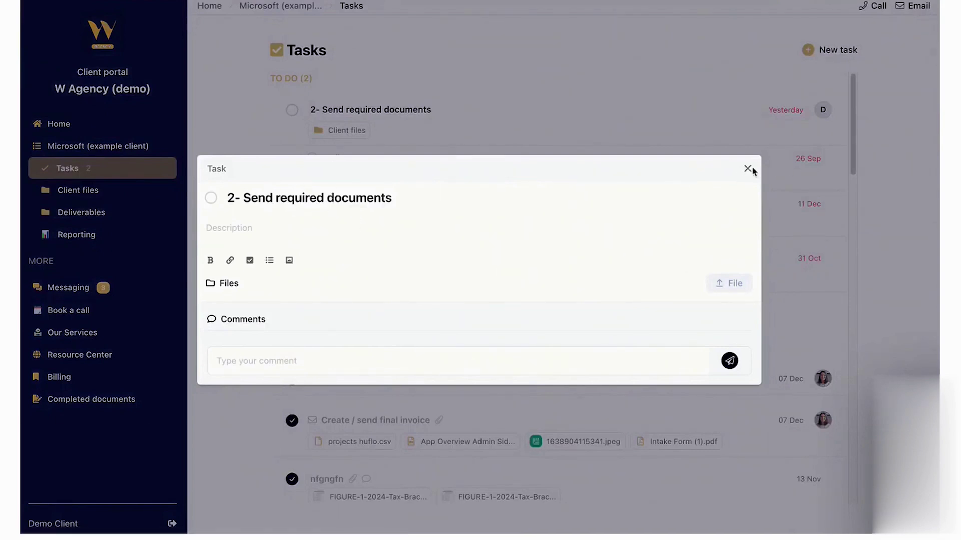
{"action": "left_click", "coordinate": [664, 129]}
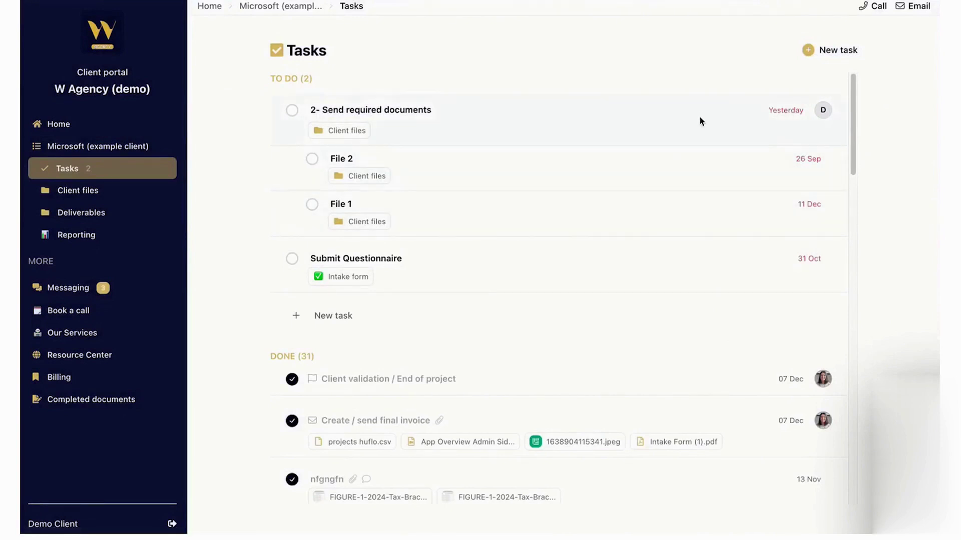
Visit Client files and start, then cancel, a file upload.
{"action": "left_click", "coordinate": [128, 190]}
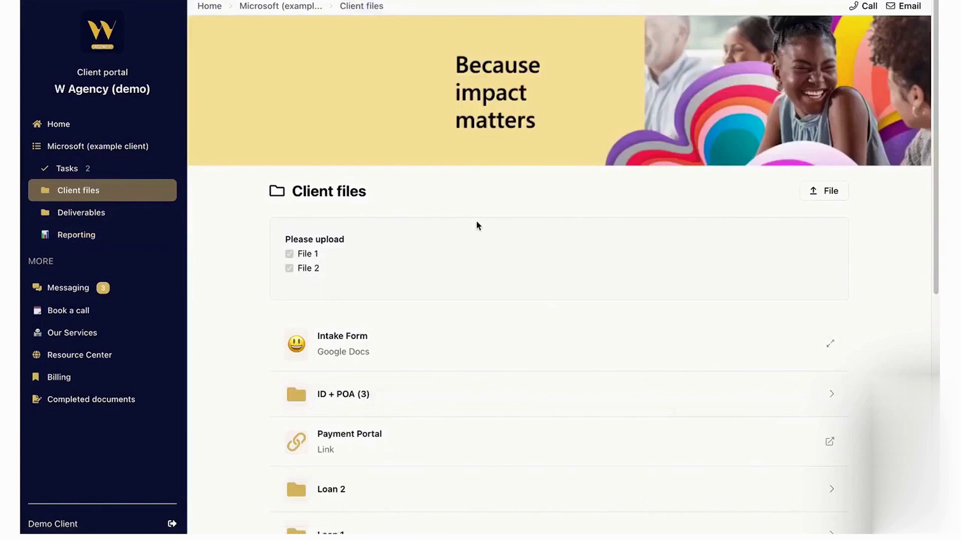
{"action": "left_click", "coordinate": [823, 191]}
{"action": "left_click", "coordinate": [492, 415]}
Open the Intake form deliverable, then scroll down the Reporting page to its embedded dashboards.
{"action": "left_click", "coordinate": [82, 213]}
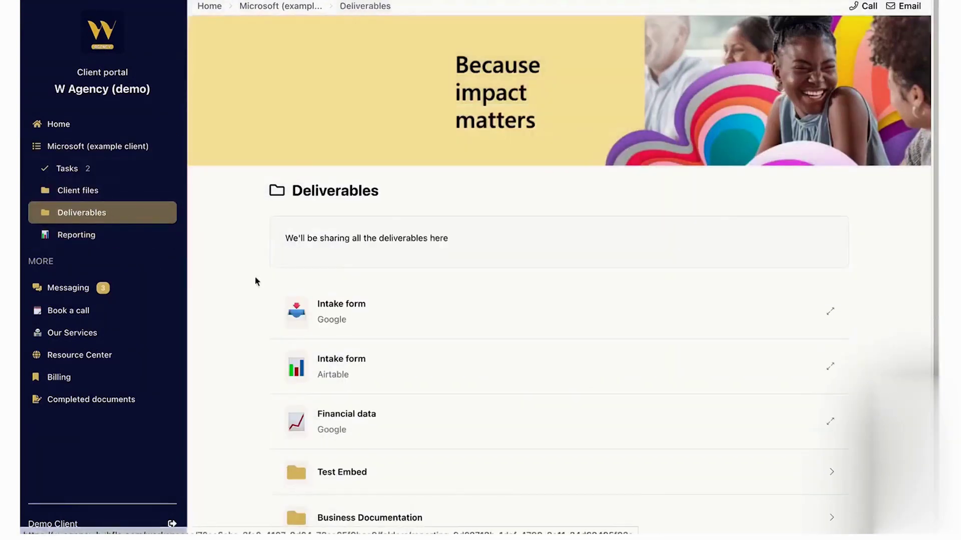
{"action": "left_click", "coordinate": [312, 312]}
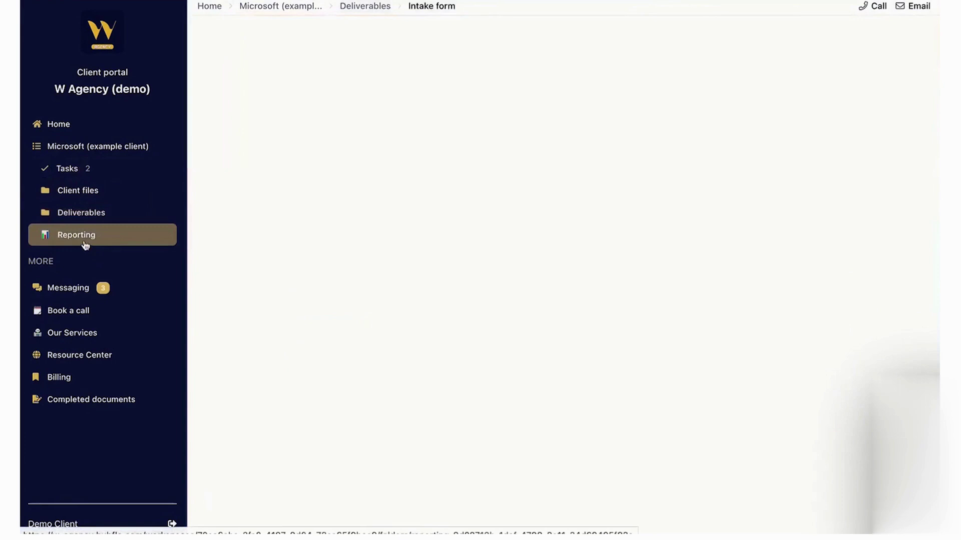
{"action": "left_click", "coordinate": [86, 241]}
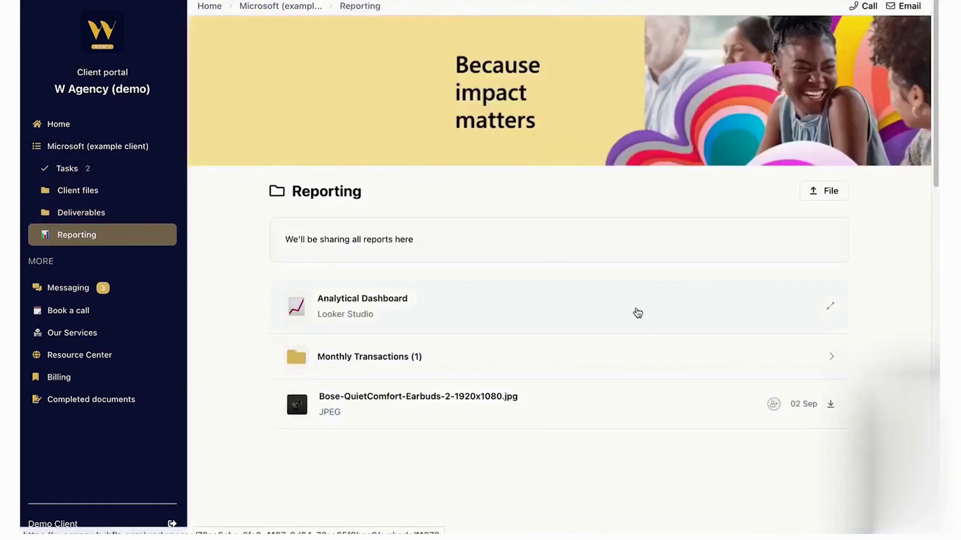
{"action": "scroll", "coordinate": [440, 359], "scroll_direction": "down", "scroll_amount": 7}
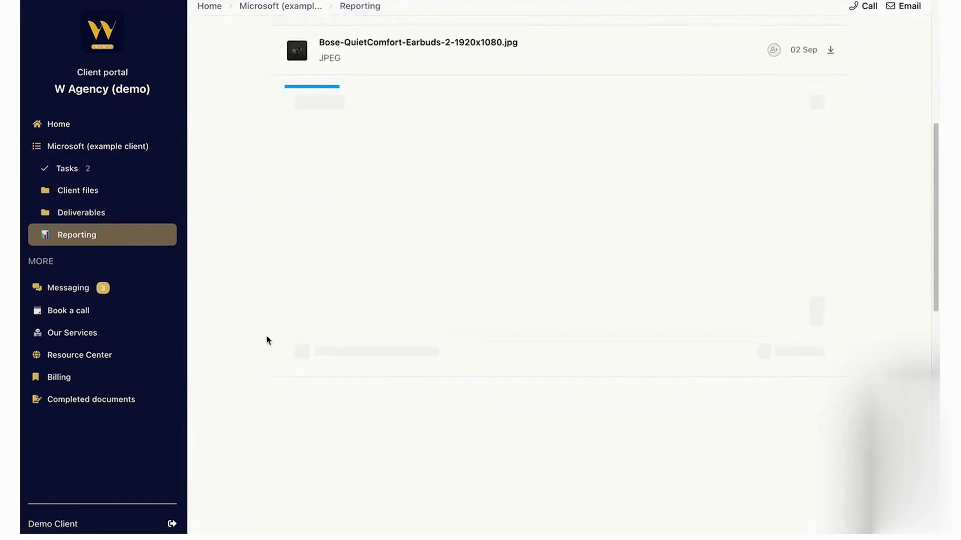
{"action": "scroll", "coordinate": [266, 339], "scroll_direction": "down", "scroll_amount": 4}
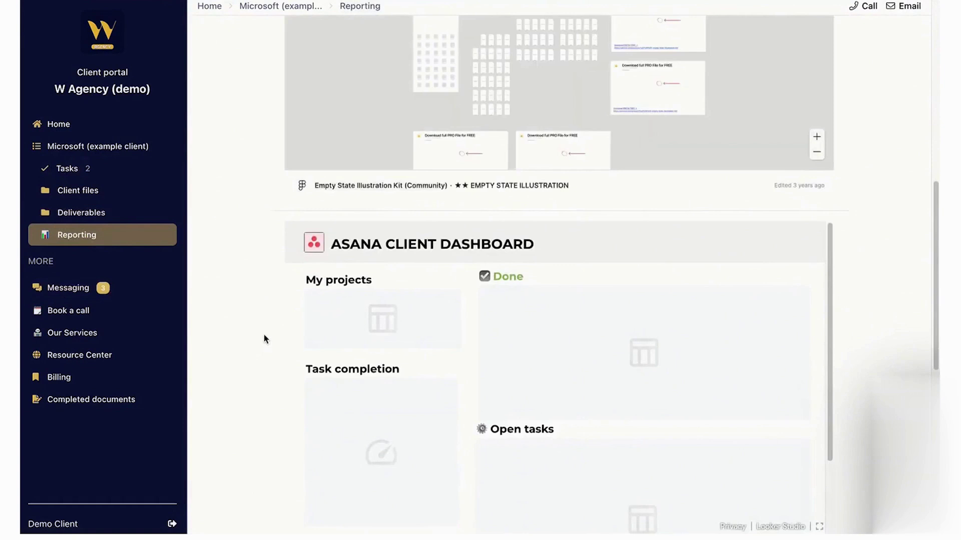
Read the client's Personal Tax message conversation.
{"action": "left_click", "coordinate": [62, 292]}
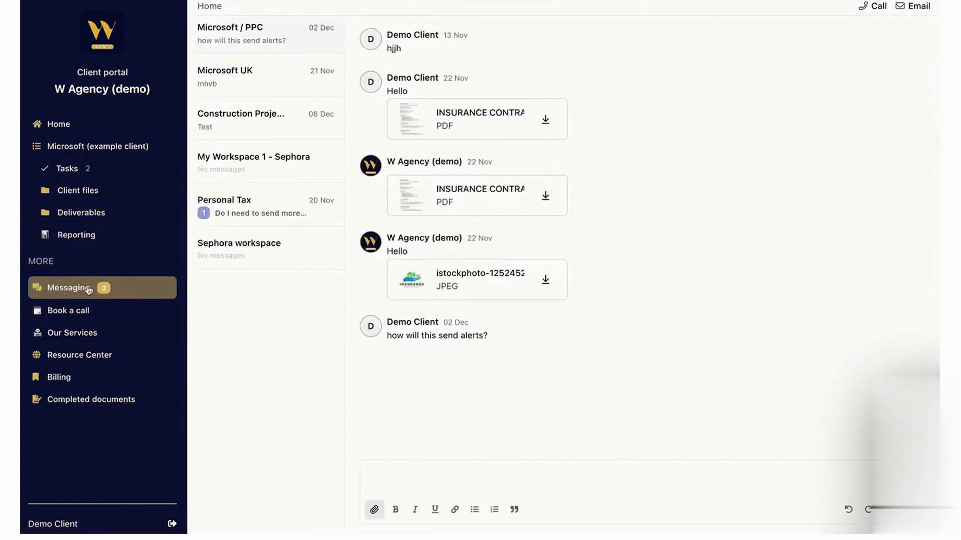
{"action": "left_click", "coordinate": [244, 221]}
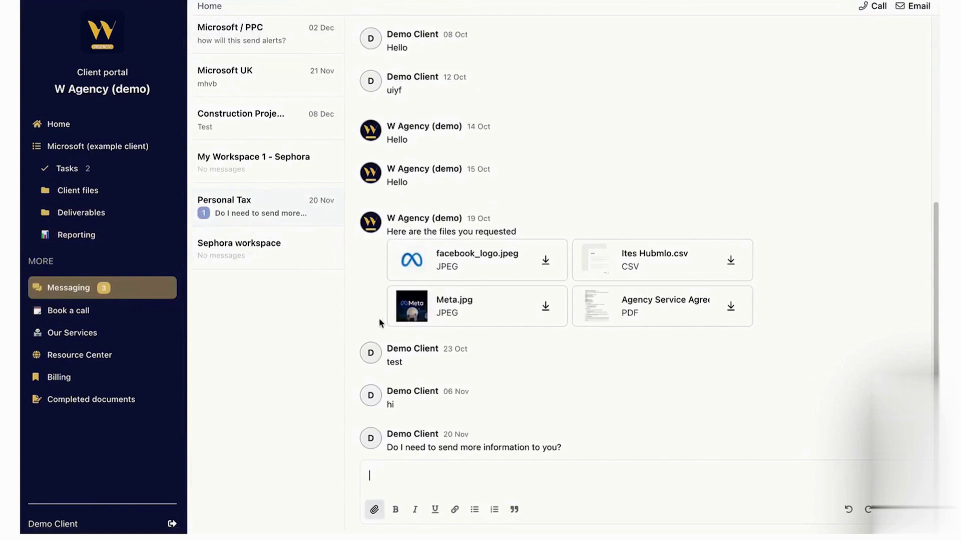
{"action": "scroll", "coordinate": [483, 397], "scroll_direction": "down", "scroll_amount": 1}
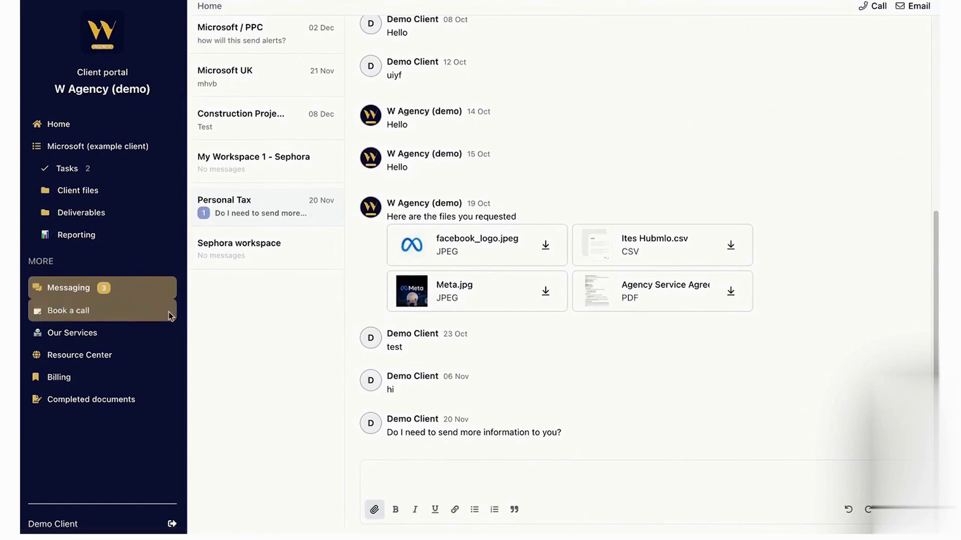
View the call booking page and the Financial services offerings under Our Services.
{"action": "left_click", "coordinate": [140, 314]}
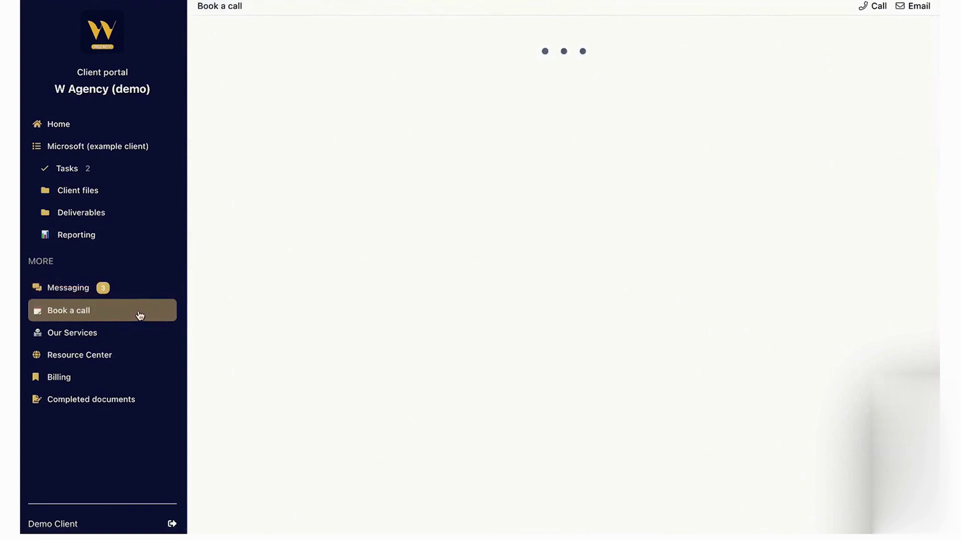
{"action": "left_click", "coordinate": [95, 333]}
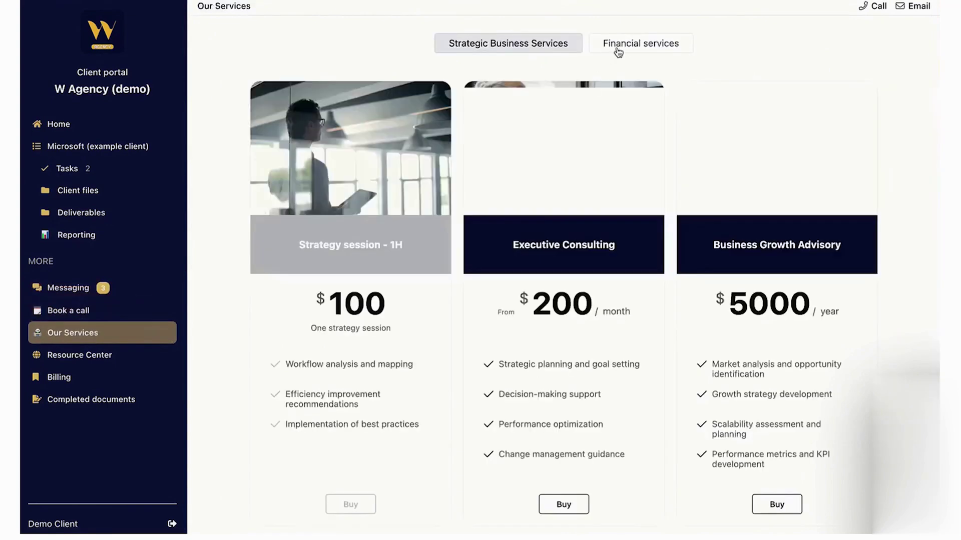
{"action": "left_click", "coordinate": [618, 50]}
Browse the Resource Center's FAQ folder, then scroll down to the social media section.
{"action": "left_click", "coordinate": [80, 365]}
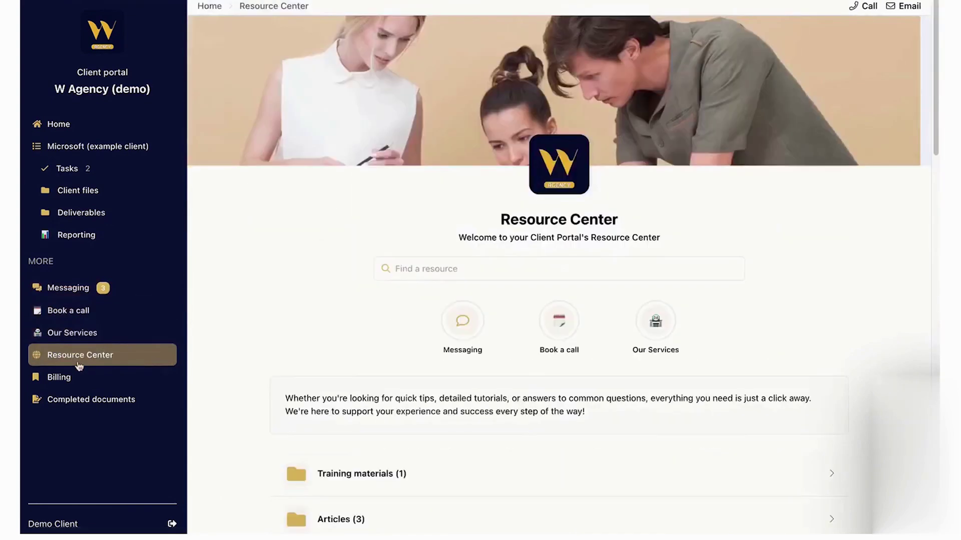
{"action": "scroll", "coordinate": [429, 271], "scroll_direction": "down", "scroll_amount": 5}
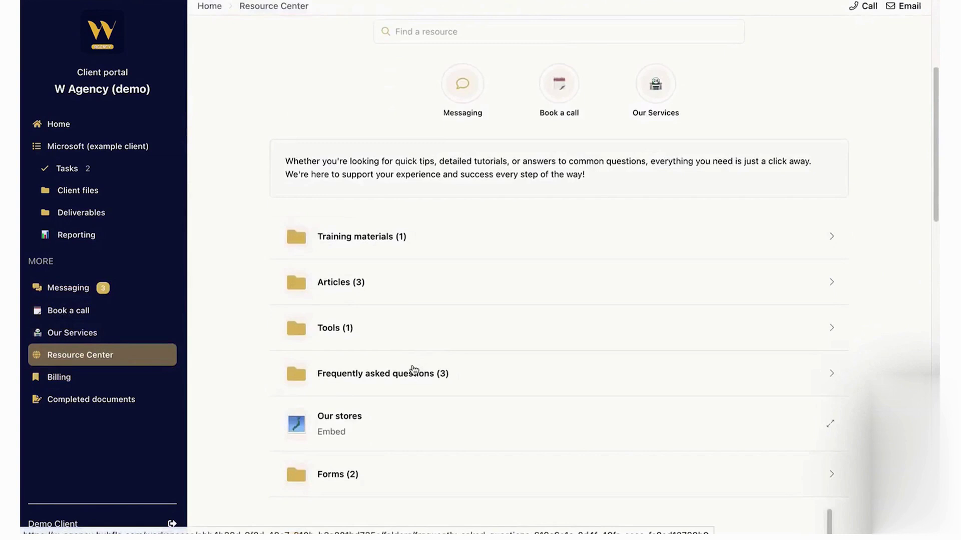
{"action": "left_click", "coordinate": [414, 371]}
{"action": "left_click", "coordinate": [276, 6]}
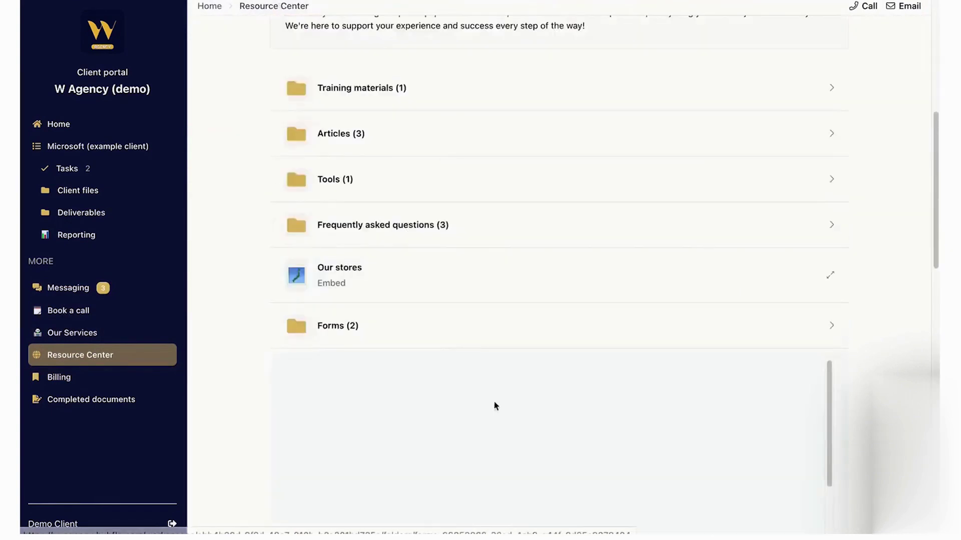
{"action": "scroll", "coordinate": [444, 233], "scroll_direction": "down", "scroll_amount": 10}
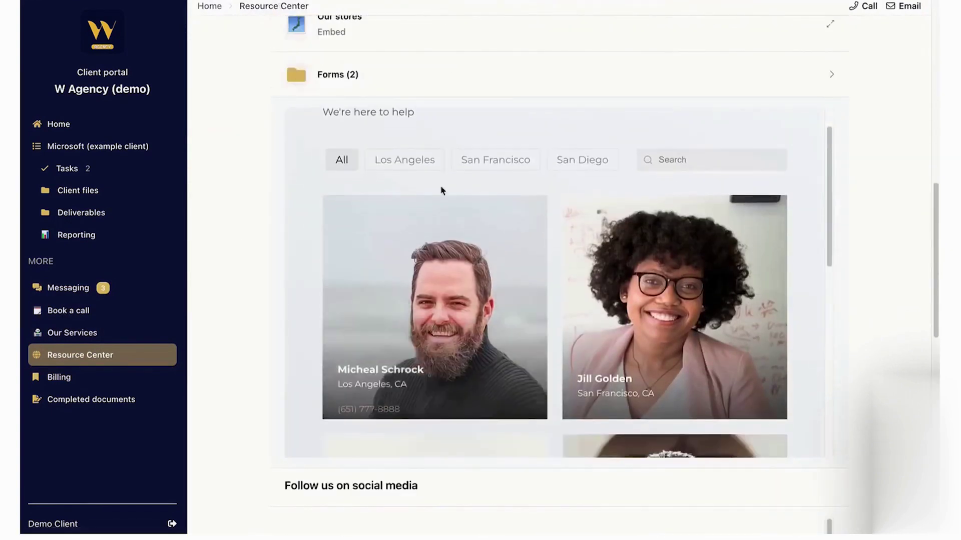
{"action": "scroll", "coordinate": [256, 185], "scroll_direction": "down", "scroll_amount": 5}
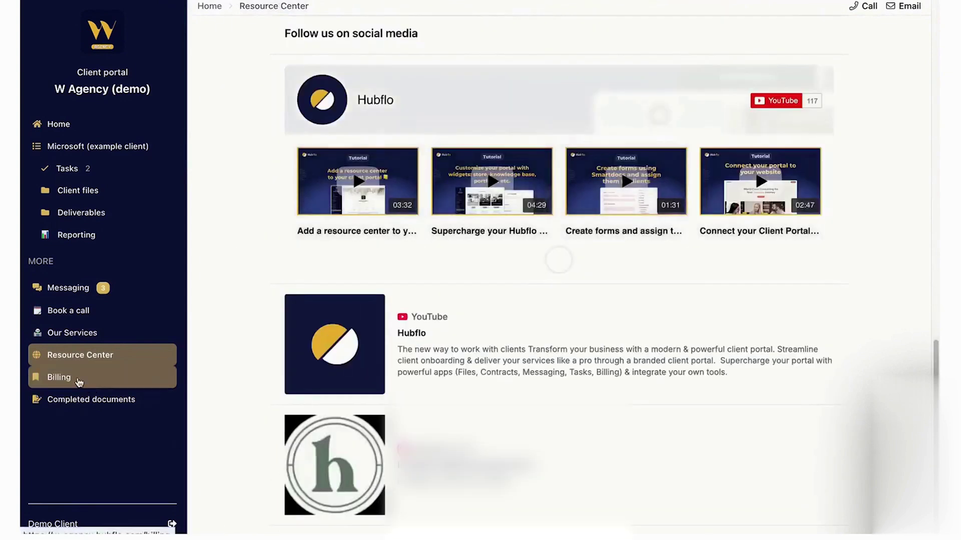
Open the 23 Aug 2024 overdue invoice from Billing, then check the admin email and calendar.
{"action": "left_click", "coordinate": [79, 381]}
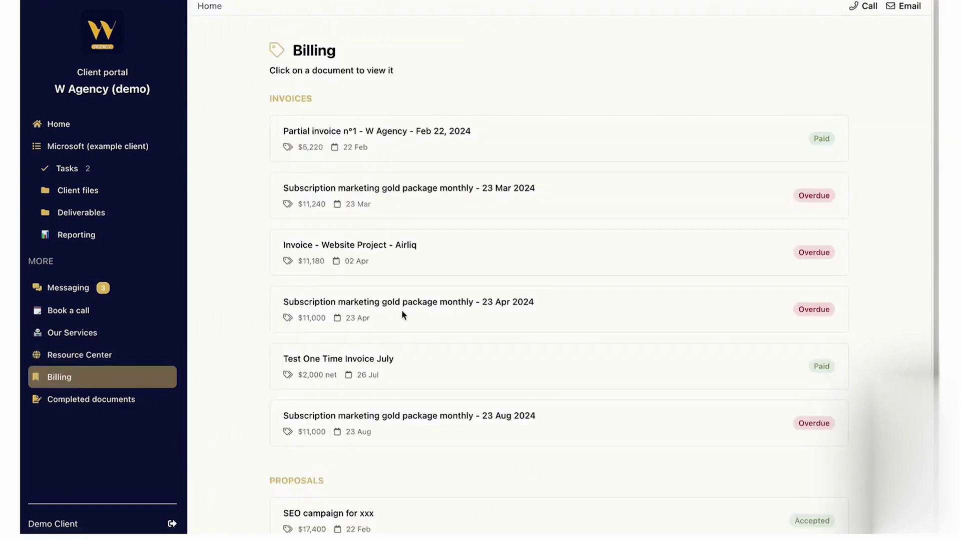
{"action": "scroll", "coordinate": [330, 259], "scroll_direction": "down", "scroll_amount": 3}
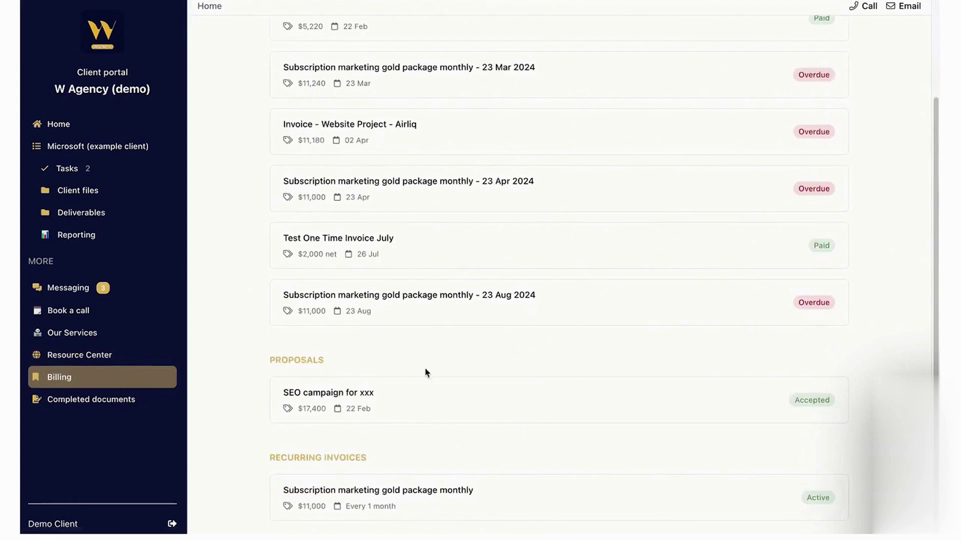
{"action": "left_click", "coordinate": [373, 290]}
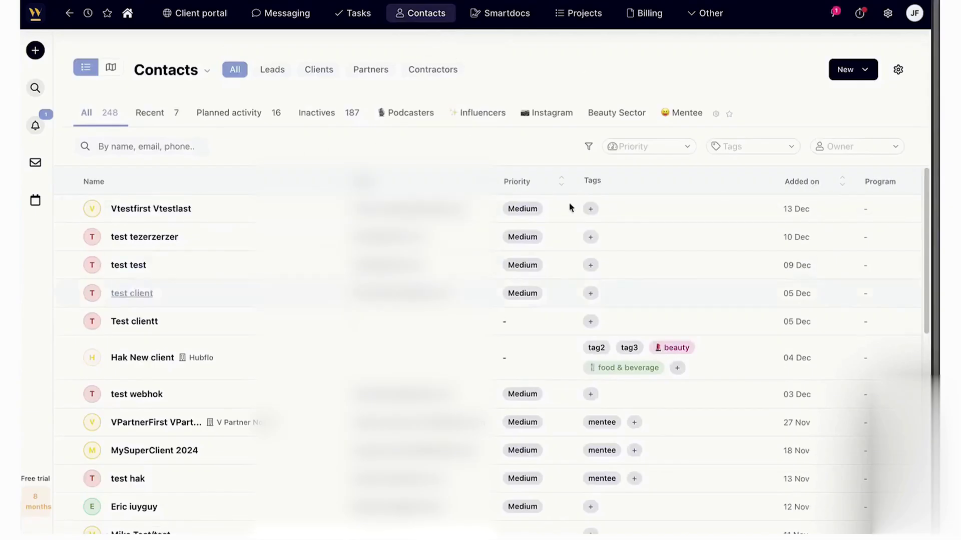
{"action": "left_click", "coordinate": [34, 166]}
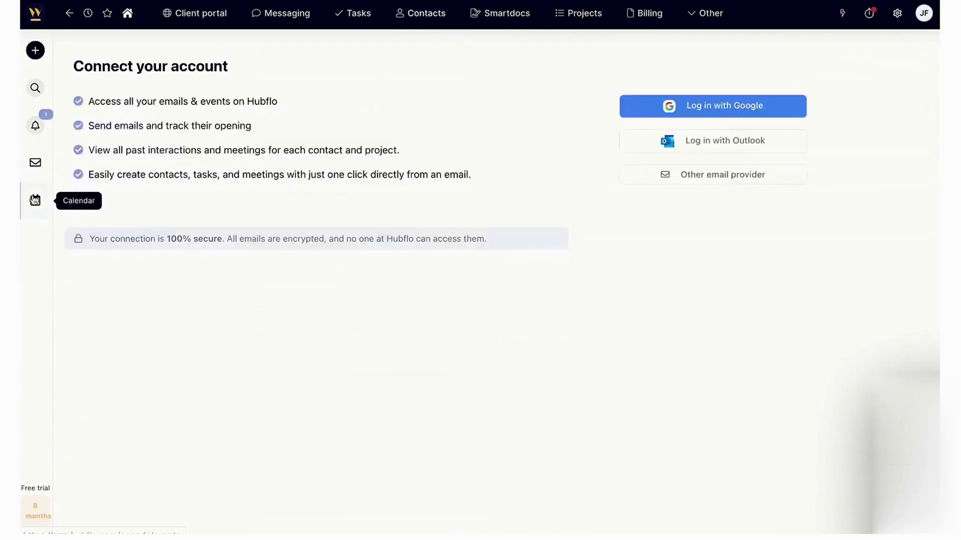
{"action": "left_click", "coordinate": [35, 200]}
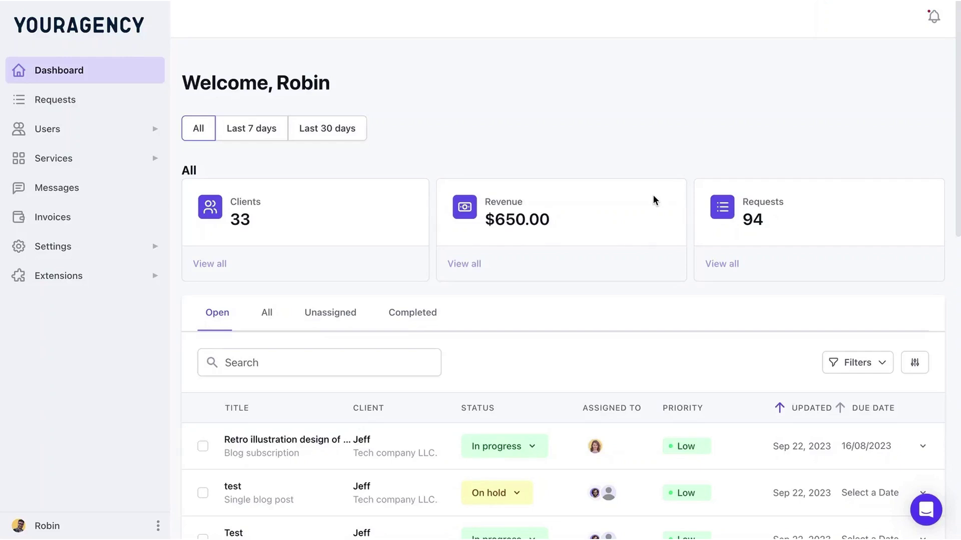
Look over the ManyRequests dashboard, then bring up the open requests list.
{"action": "scroll", "coordinate": [425, 267], "scroll_direction": "down", "scroll_amount": 2}
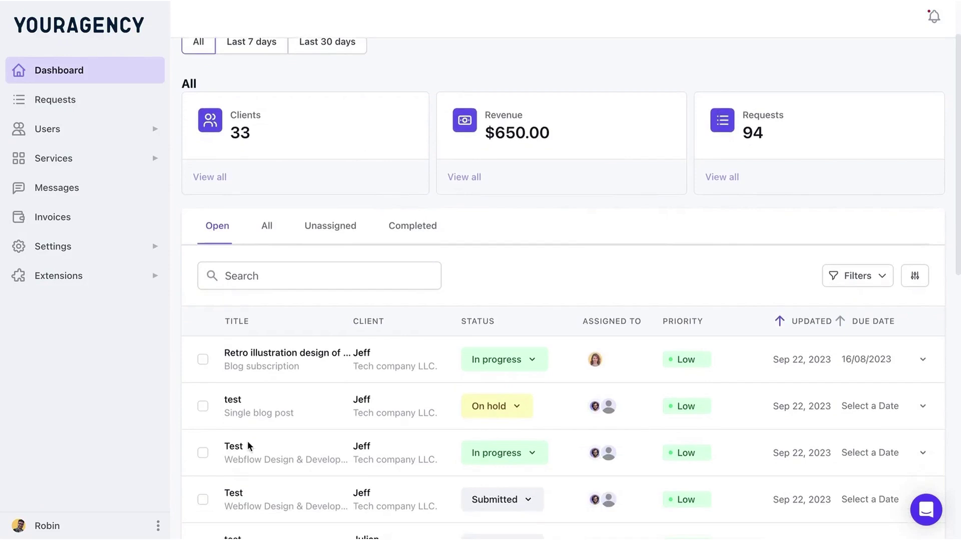
{"action": "scroll", "coordinate": [692, 242], "scroll_direction": "up", "scroll_amount": 2}
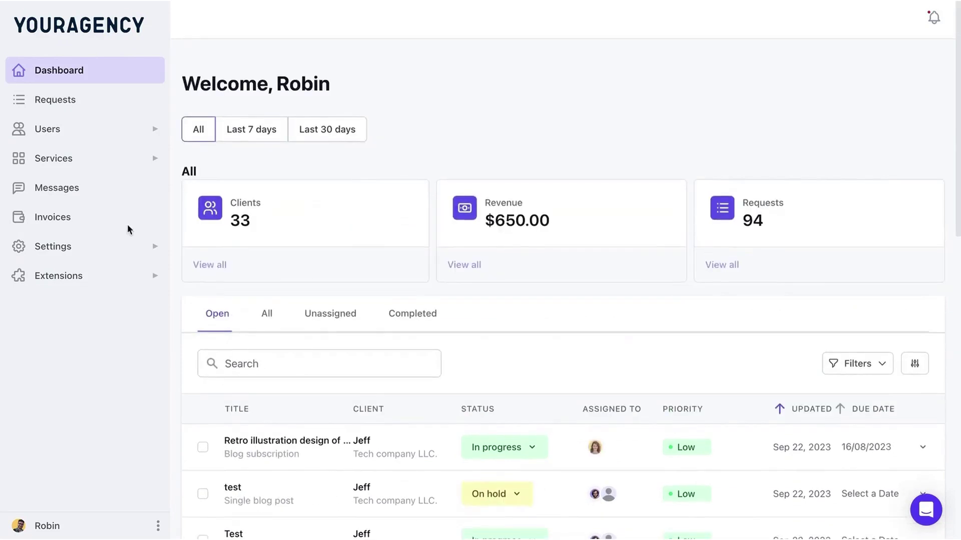
{"action": "left_click", "coordinate": [73, 99]}
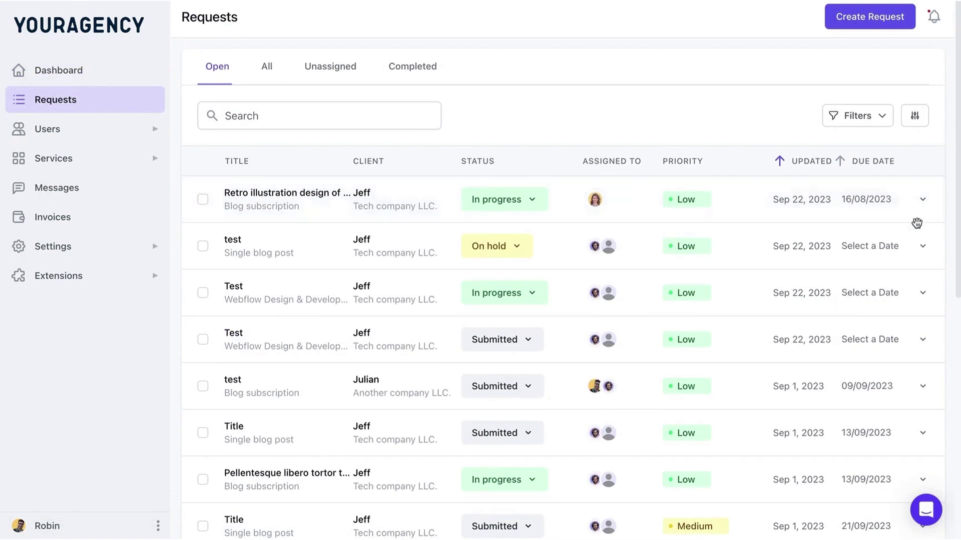
Filter the requests to the client matching 'Je' and group them by status.
{"action": "left_click", "coordinate": [855, 117]}
{"action": "type", "text": "Je"}
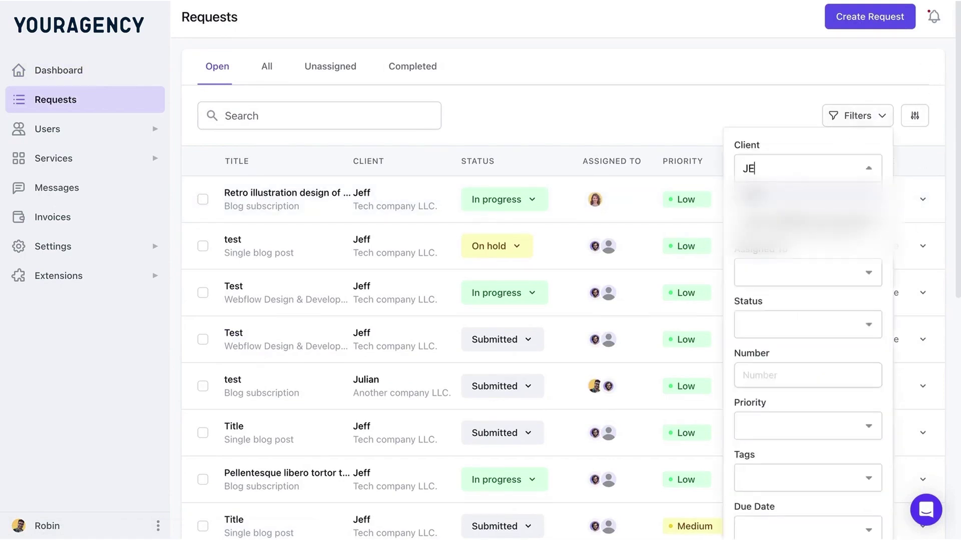
{"action": "key", "text": "Return"}
{"action": "left_click", "coordinate": [914, 115]}
{"action": "left_click", "coordinate": [863, 183]}
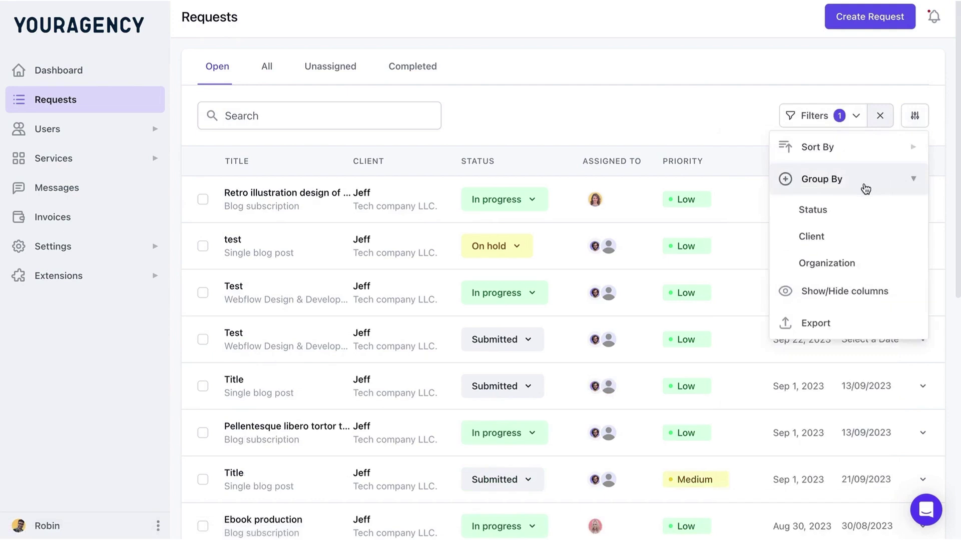
{"action": "left_click", "coordinate": [833, 212]}
{"action": "key", "text": "Escape"}
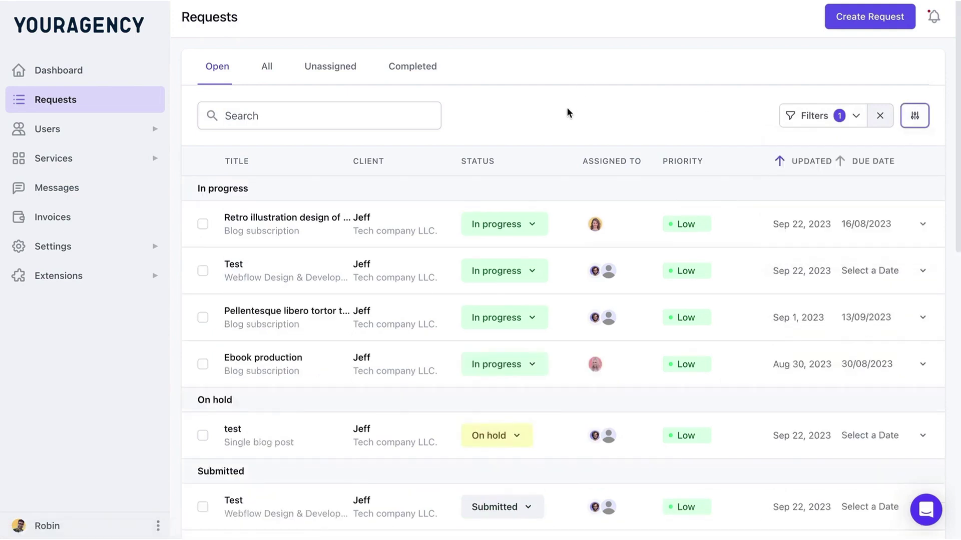
Open the Retro illustration design of Hong Kong request and view its Details, Files and Activity.
{"action": "left_click", "coordinate": [288, 218]}
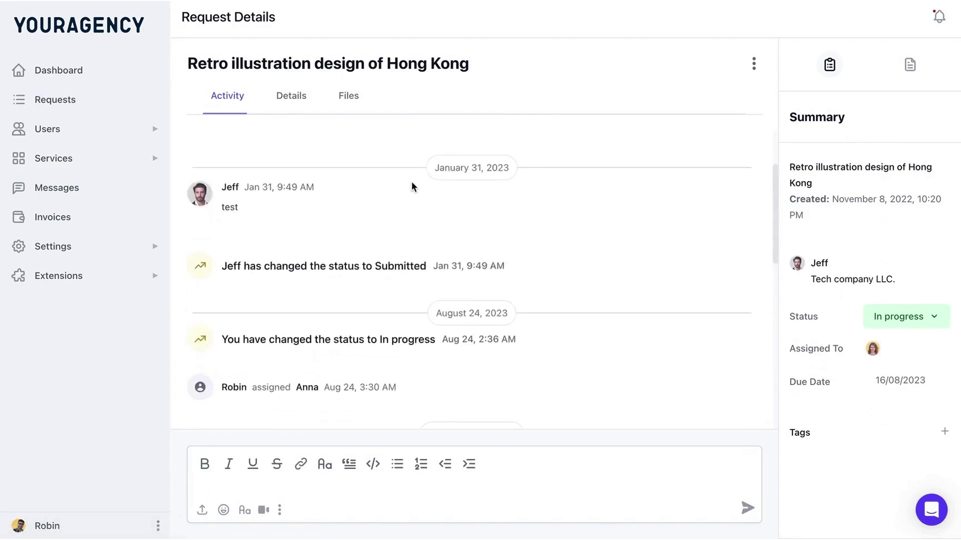
{"action": "left_click", "coordinate": [289, 98]}
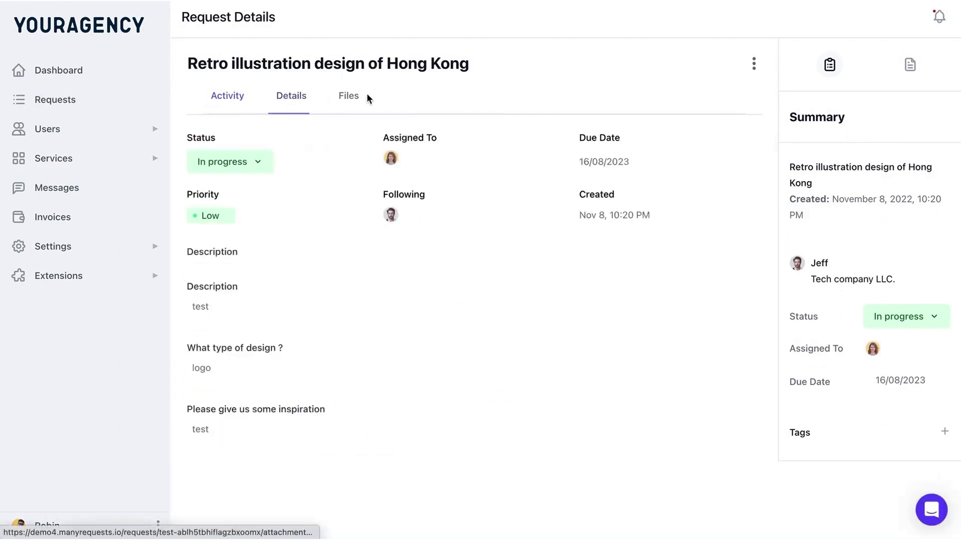
{"action": "left_click", "coordinate": [346, 98]}
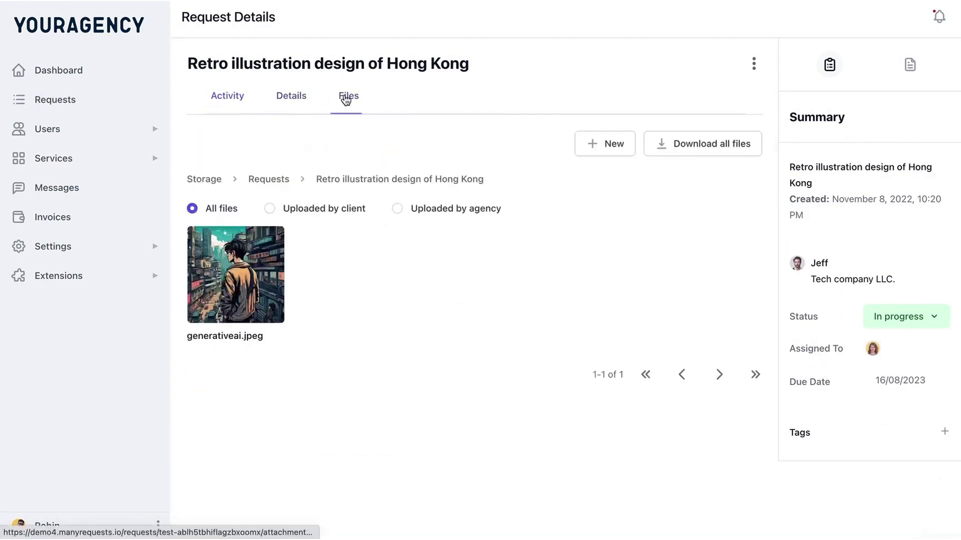
{"action": "left_click", "coordinate": [220, 103]}
{"action": "left_click", "coordinate": [71, 131]}
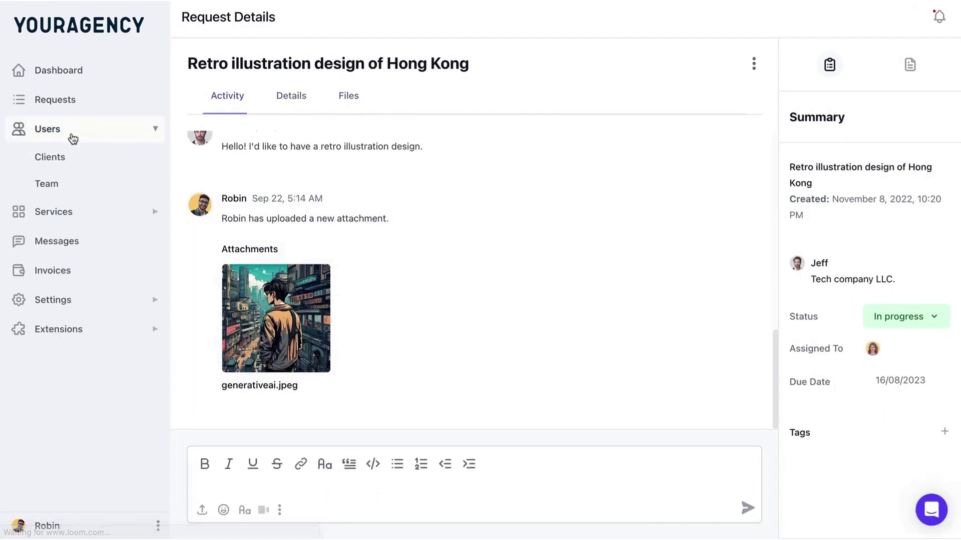
Review the clients and organizations lists, then the first organization's requests, stats, services and subscriptions.
{"action": "left_click", "coordinate": [61, 160]}
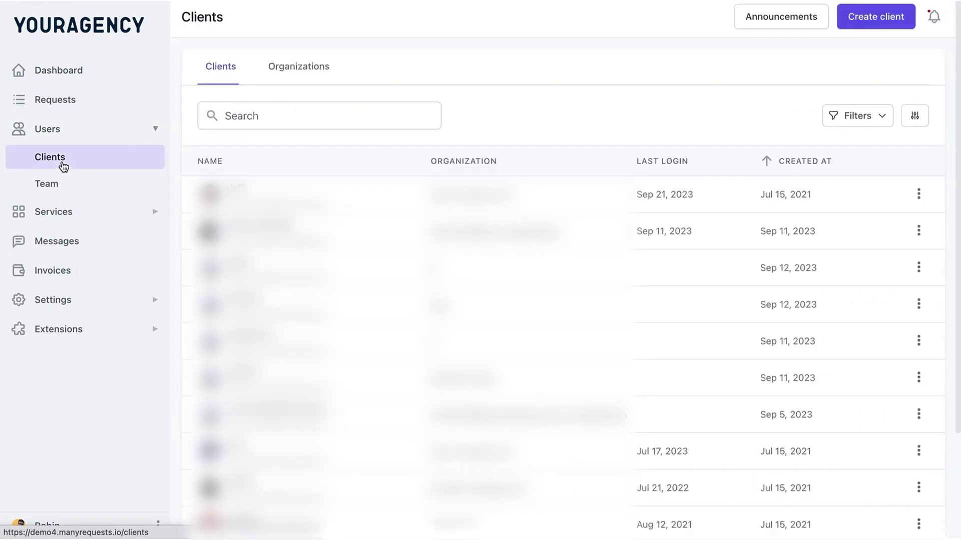
{"action": "left_click", "coordinate": [305, 70]}
{"action": "left_click", "coordinate": [212, 64]}
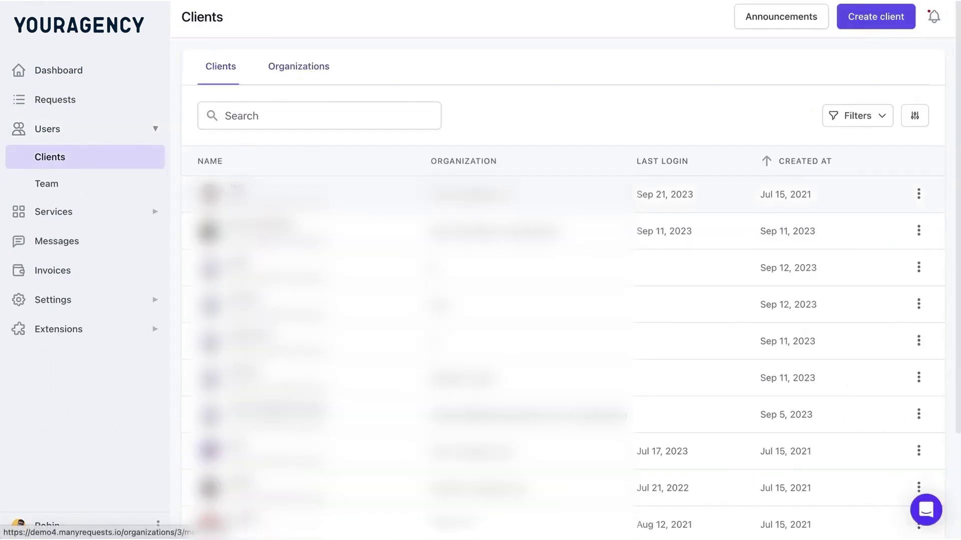
{"action": "left_click", "coordinate": [235, 188]}
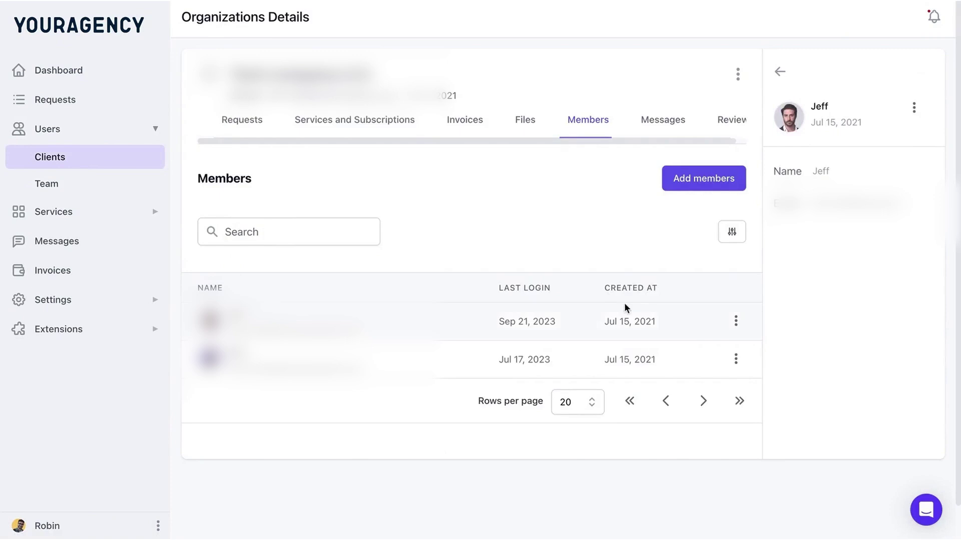
{"action": "left_click", "coordinate": [249, 121]}
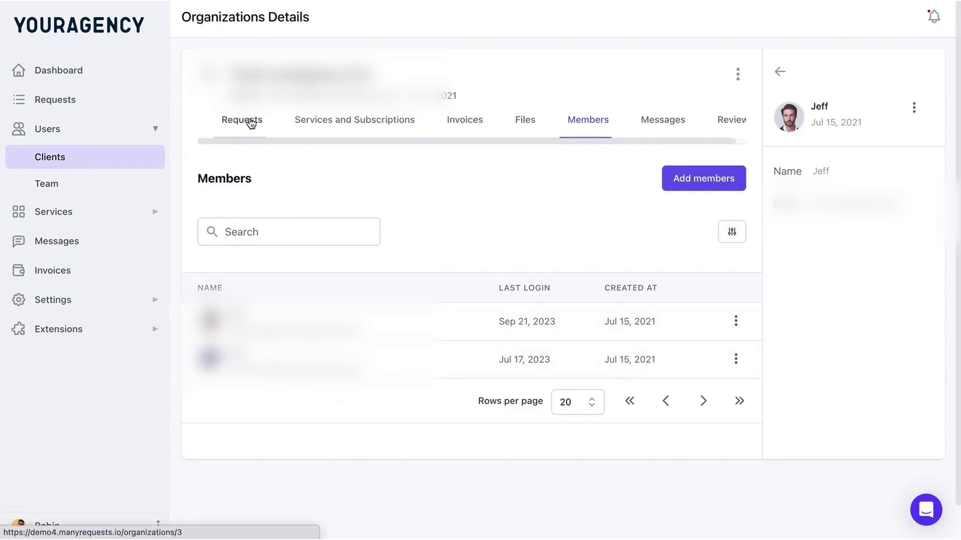
{"action": "left_click", "coordinate": [337, 126]}
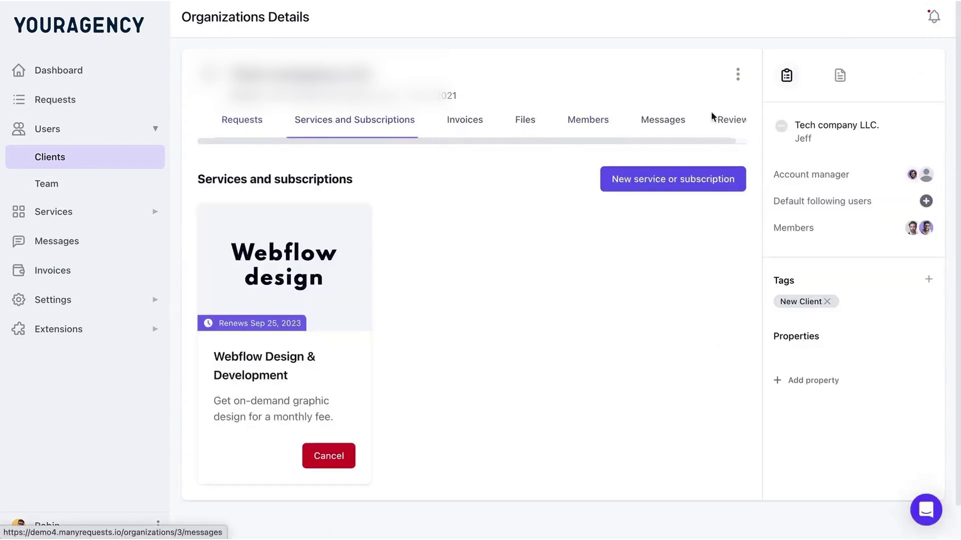
Edit and save the Webflow Design & Development service's request form, then view Order Forms.
{"action": "left_click", "coordinate": [107, 210]}
{"action": "left_click", "coordinate": [71, 238]}
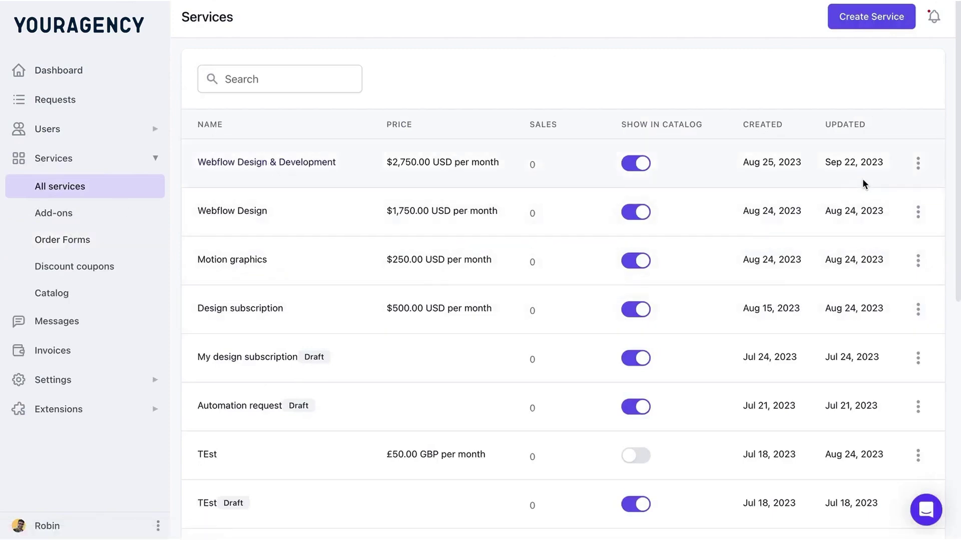
{"action": "left_click", "coordinate": [917, 172]}
{"action": "left_click", "coordinate": [875, 211]}
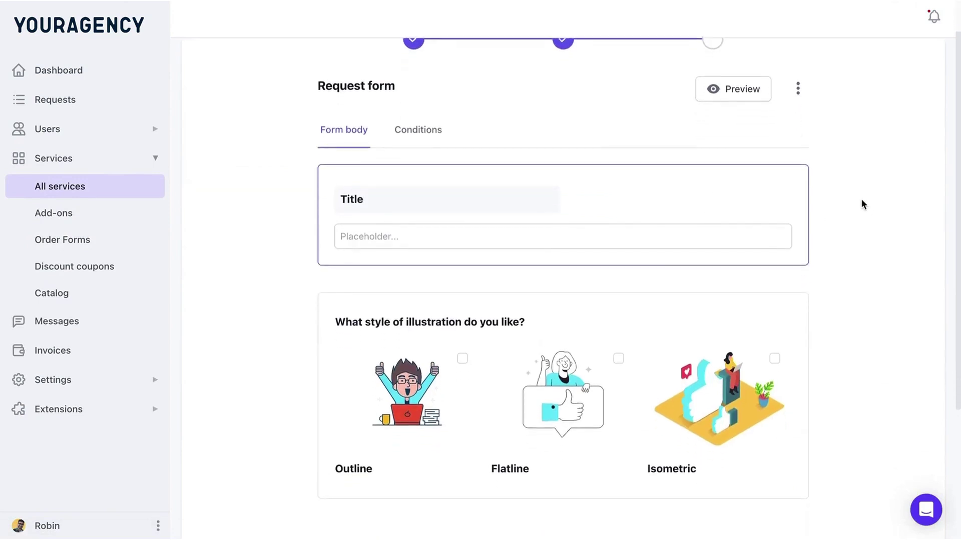
{"action": "scroll", "coordinate": [870, 301], "scroll_direction": "down", "scroll_amount": 4}
{"action": "left_click", "coordinate": [902, 498]}
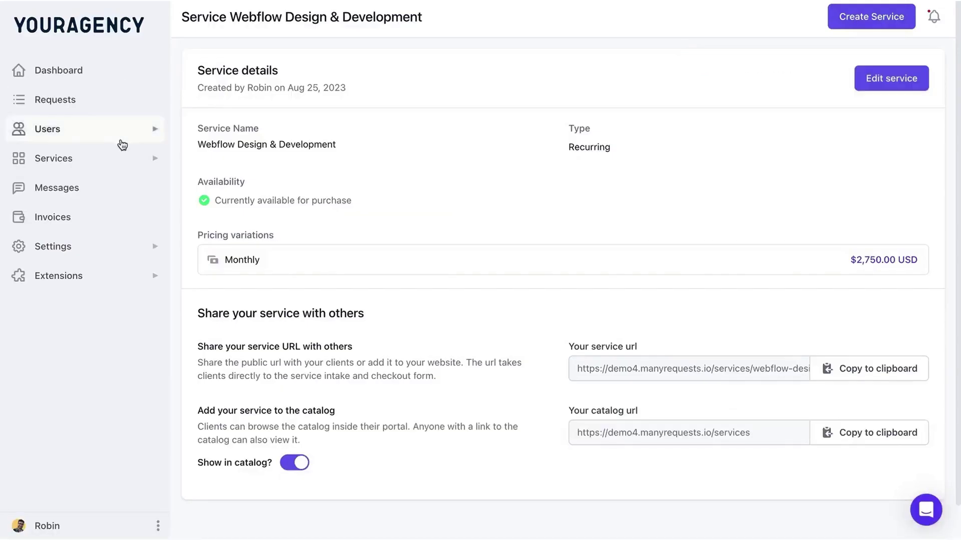
{"action": "left_click", "coordinate": [106, 162]}
{"action": "left_click", "coordinate": [84, 242]}
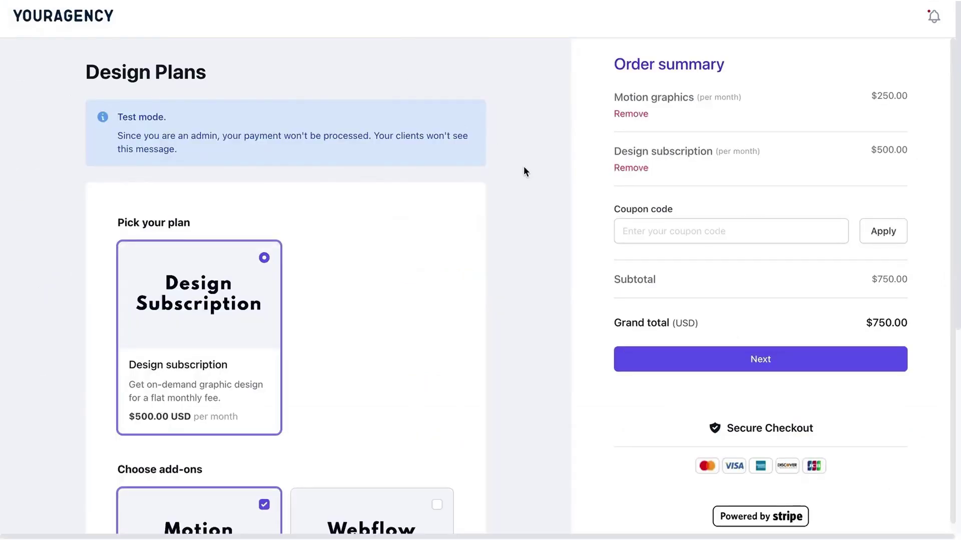
Scroll through the order forms, then bring up the client-facing Services Catalog.
{"action": "scroll", "coordinate": [523, 171], "scroll_direction": "down", "scroll_amount": 1}
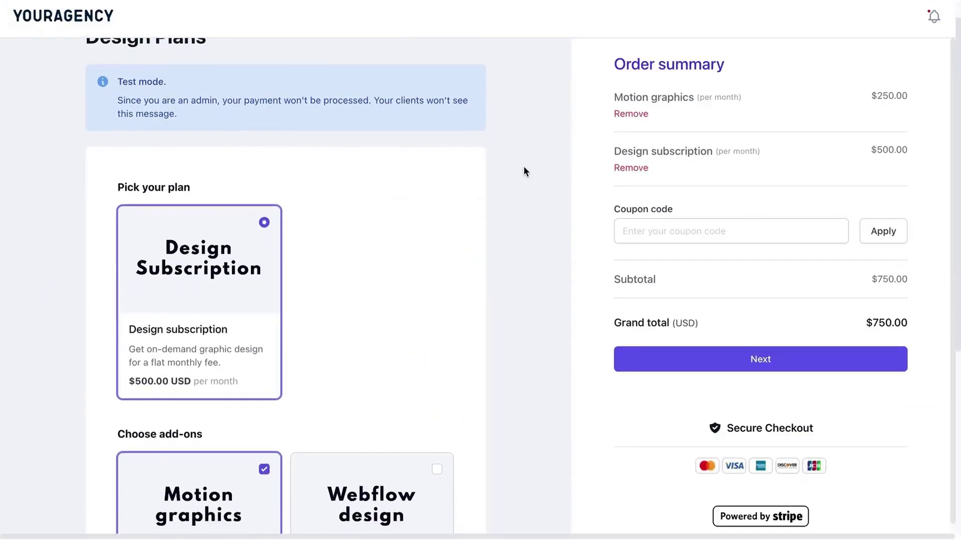
{"action": "scroll", "coordinate": [523, 171], "scroll_direction": "down", "scroll_amount": 2}
{"action": "scroll", "coordinate": [193, 461], "scroll_direction": "down", "scroll_amount": 2}
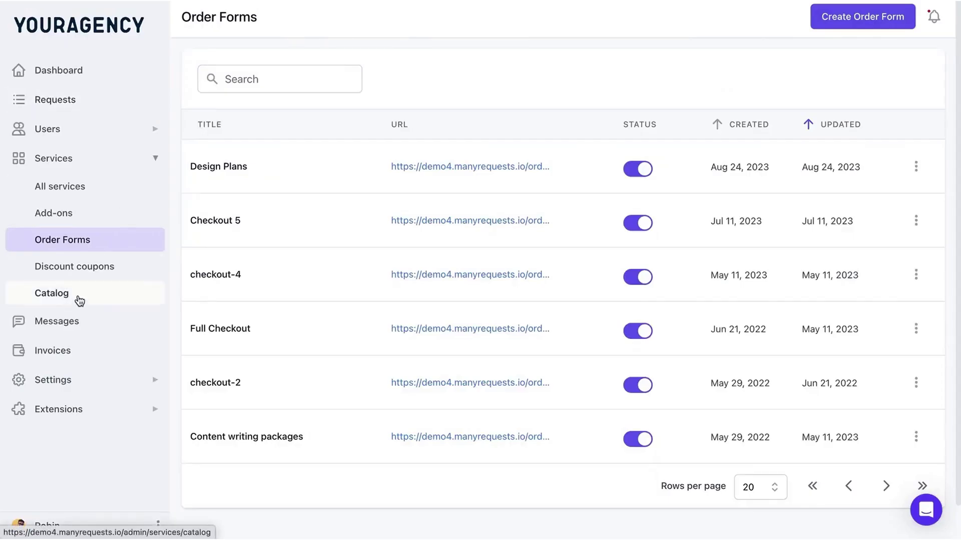
{"action": "left_click", "coordinate": [79, 299]}
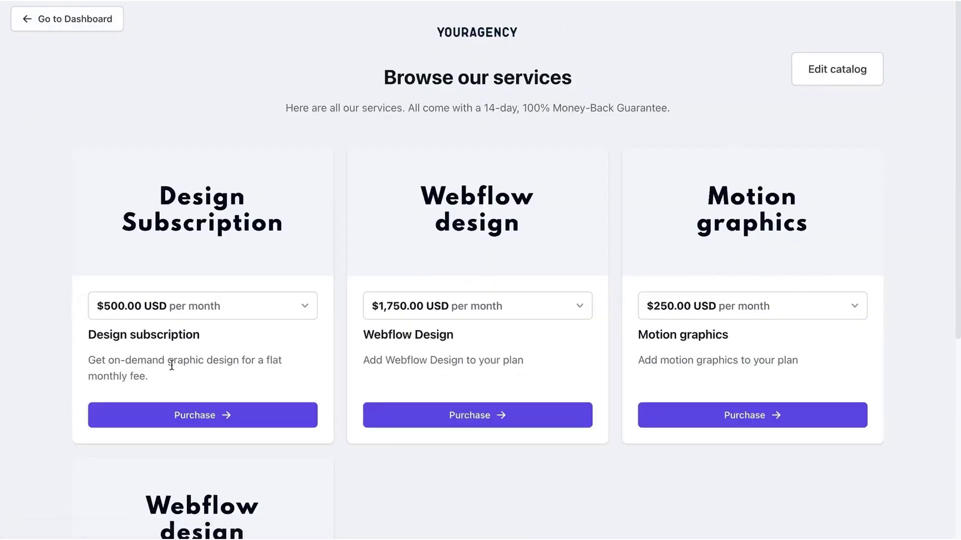
Return to the admin dashboard and review client message threads and the invoices list.
{"action": "left_click", "coordinate": [60, 26]}
{"action": "left_click", "coordinate": [99, 328]}
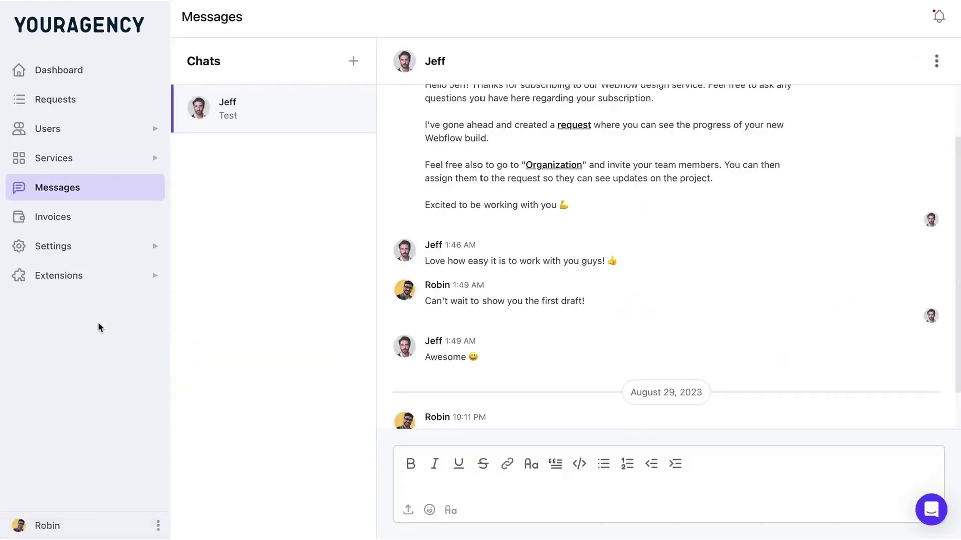
{"action": "scroll", "coordinate": [687, 278], "scroll_direction": "down", "scroll_amount": 1}
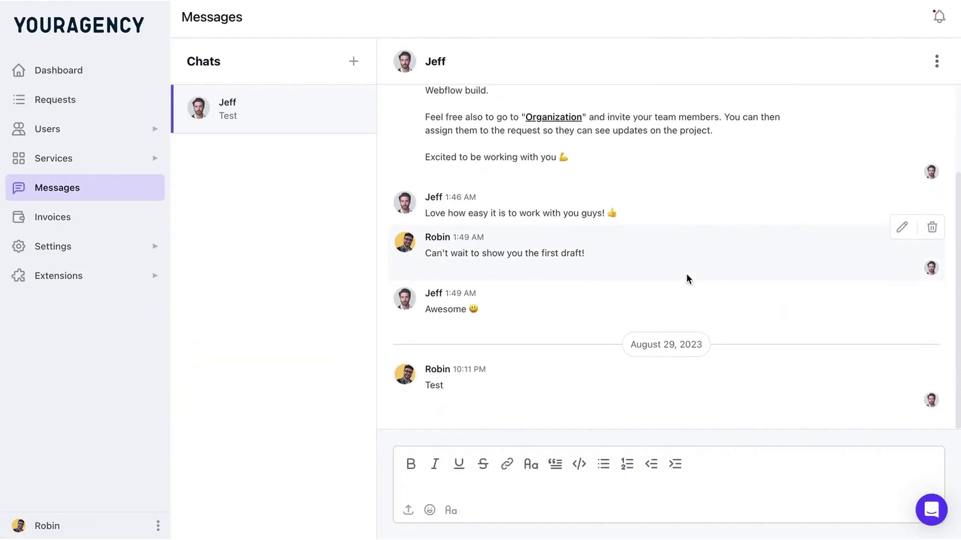
{"action": "scroll", "coordinate": [686, 278], "scroll_direction": "up", "scroll_amount": 2}
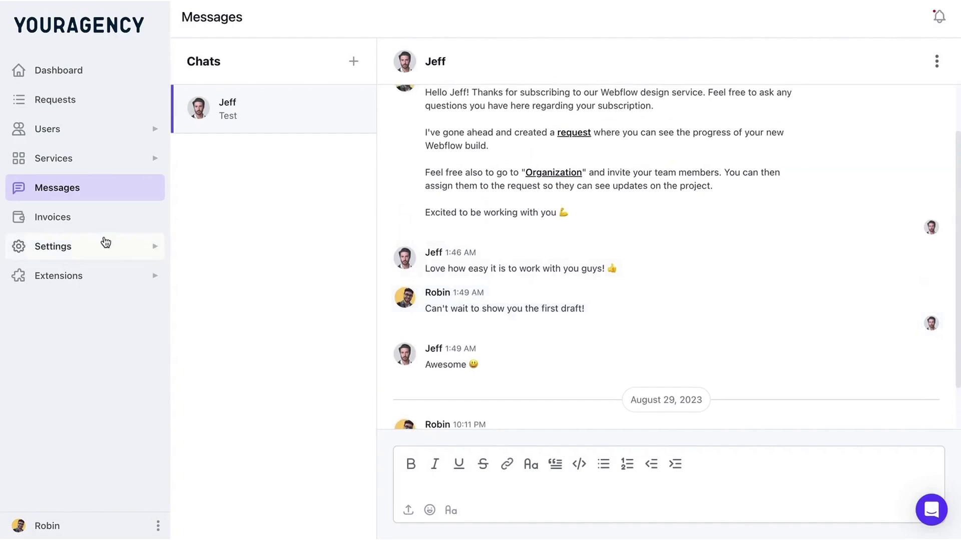
{"action": "left_click", "coordinate": [67, 222]}
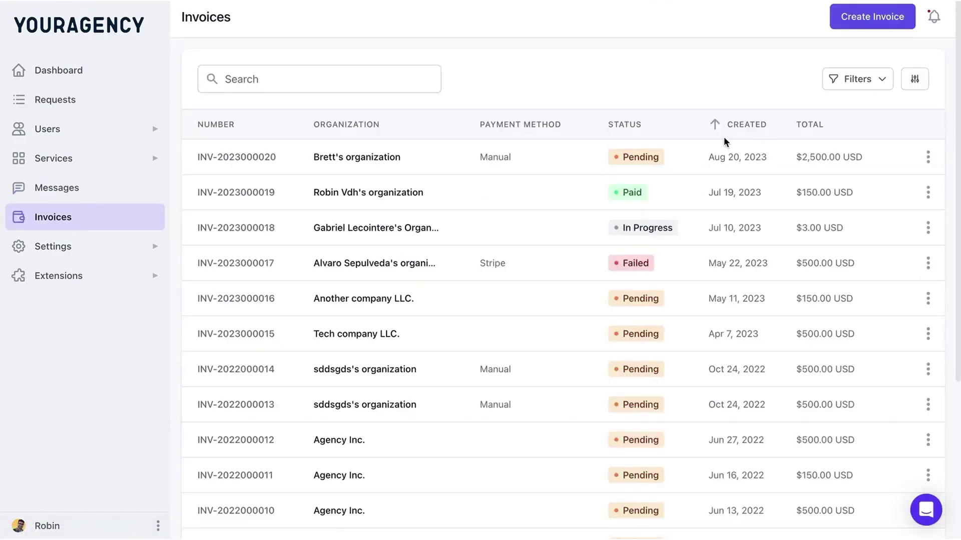
Look over the Portal settings, then sign out of the agency account.
{"action": "left_click", "coordinate": [102, 249]}
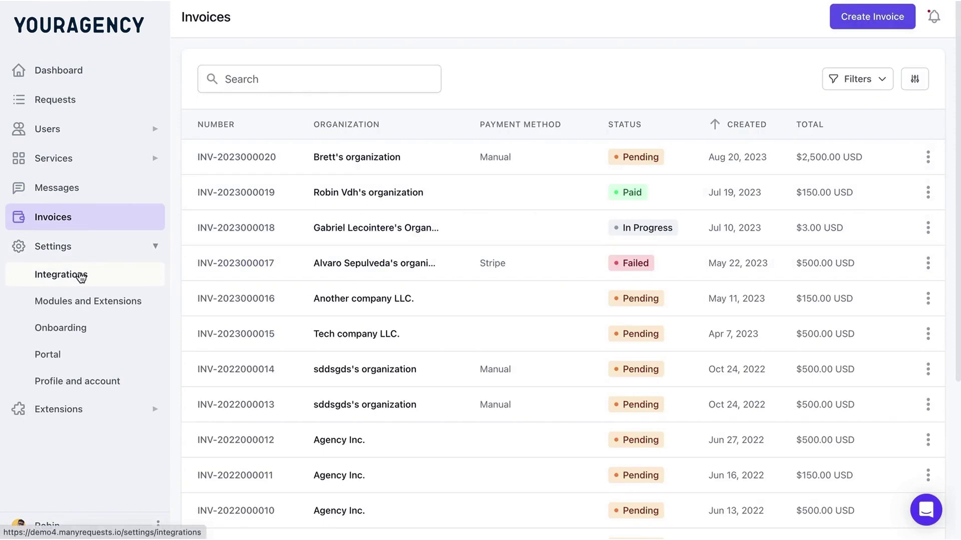
{"action": "left_click", "coordinate": [55, 358]}
{"action": "scroll", "coordinate": [512, 308], "scroll_direction": "down", "scroll_amount": 4}
{"action": "scroll", "coordinate": [515, 283], "scroll_direction": "up", "scroll_amount": 3}
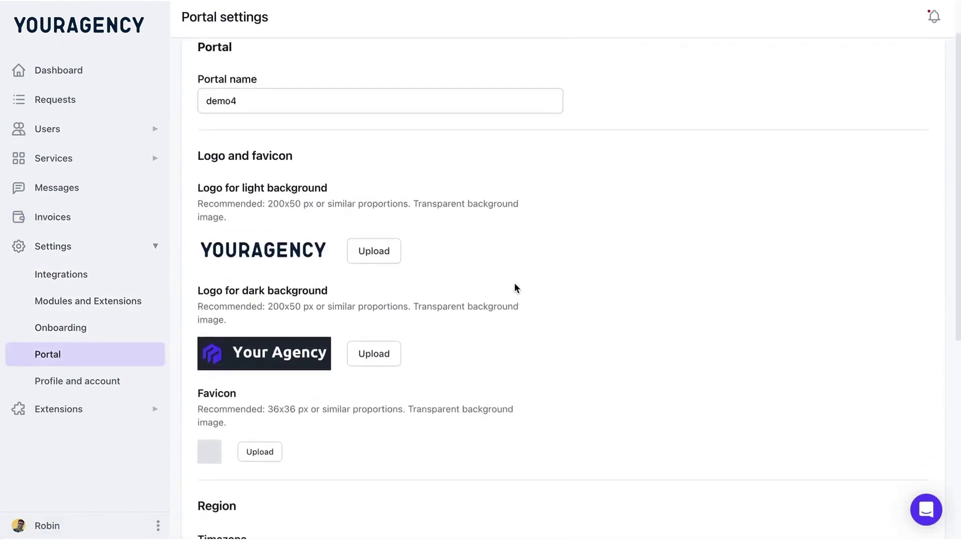
{"action": "scroll", "coordinate": [364, 201], "scroll_direction": "down", "scroll_amount": 6}
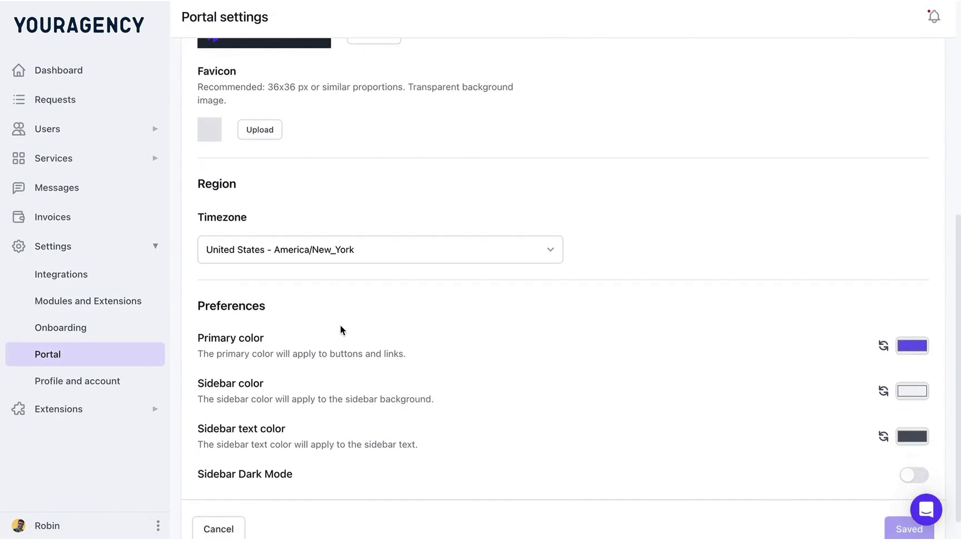
{"action": "left_click", "coordinate": [159, 526]}
{"action": "left_click", "coordinate": [196, 528]}
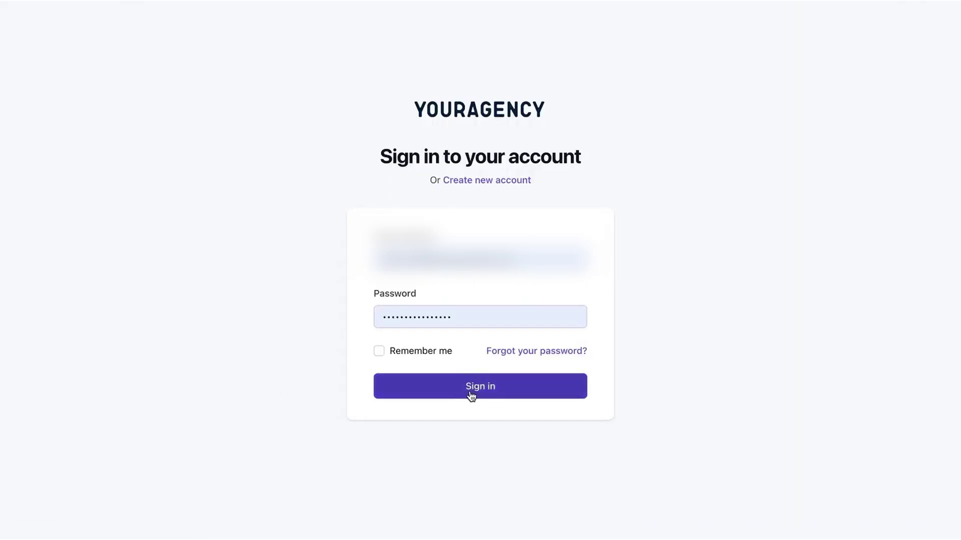
Sign in as the client, review then collapse the Get started card, and scroll to Open requests.
{"action": "left_click", "coordinate": [472, 398]}
{"action": "left_click", "coordinate": [919, 131]}
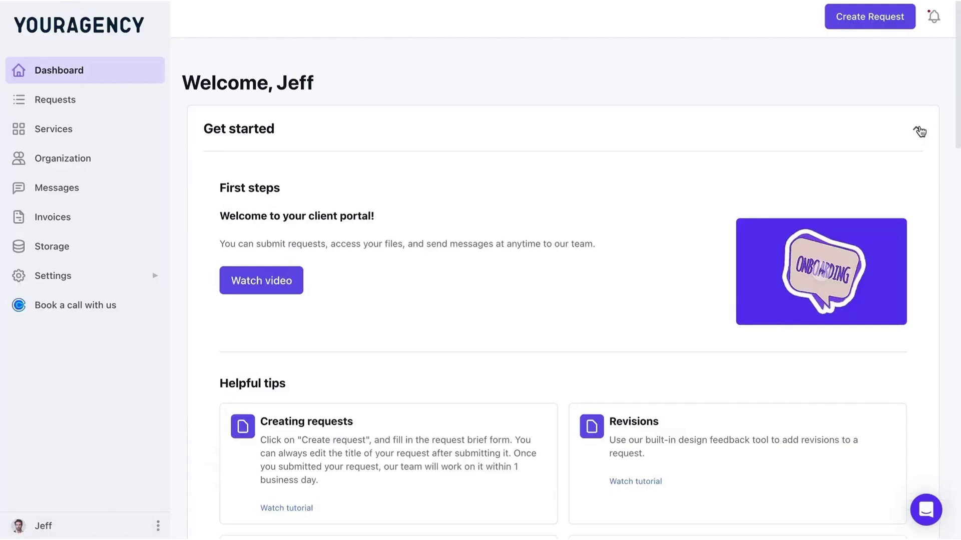
{"action": "scroll", "coordinate": [570, 240], "scroll_direction": "down", "scroll_amount": 1}
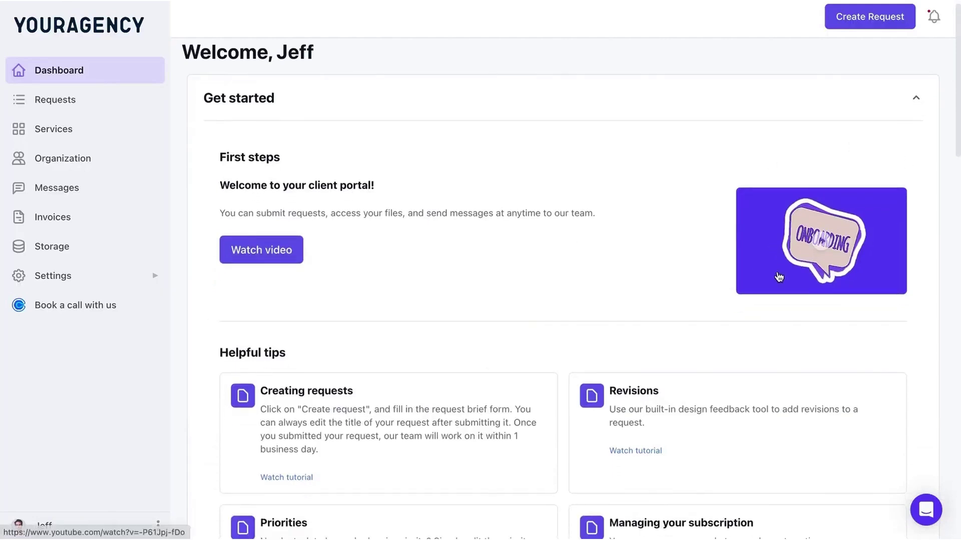
{"action": "scroll", "coordinate": [682, 310], "scroll_direction": "down", "scroll_amount": 4}
{"action": "scroll", "coordinate": [909, 161], "scroll_direction": "up", "scroll_amount": 3}
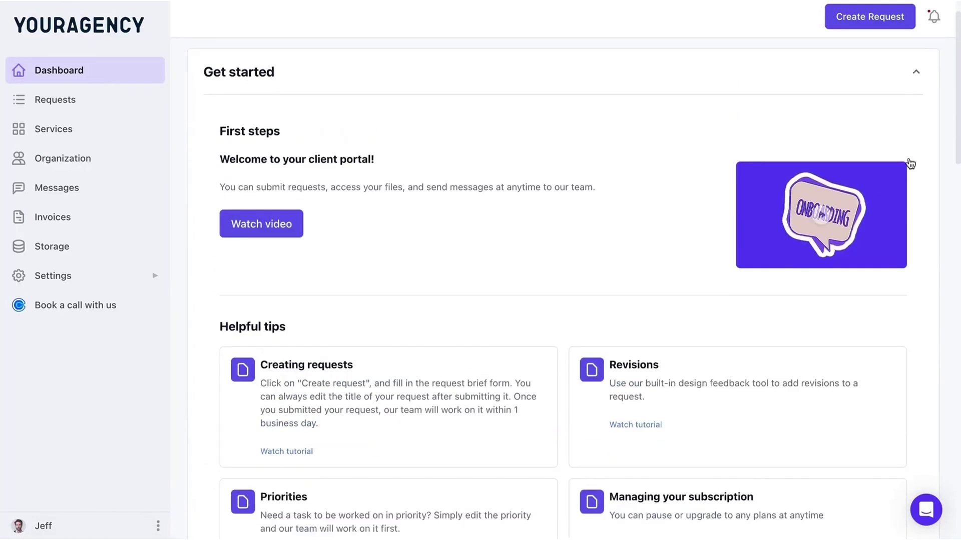
{"action": "left_click", "coordinate": [911, 73]}
{"action": "scroll", "coordinate": [482, 172], "scroll_direction": "down", "scroll_amount": 5}
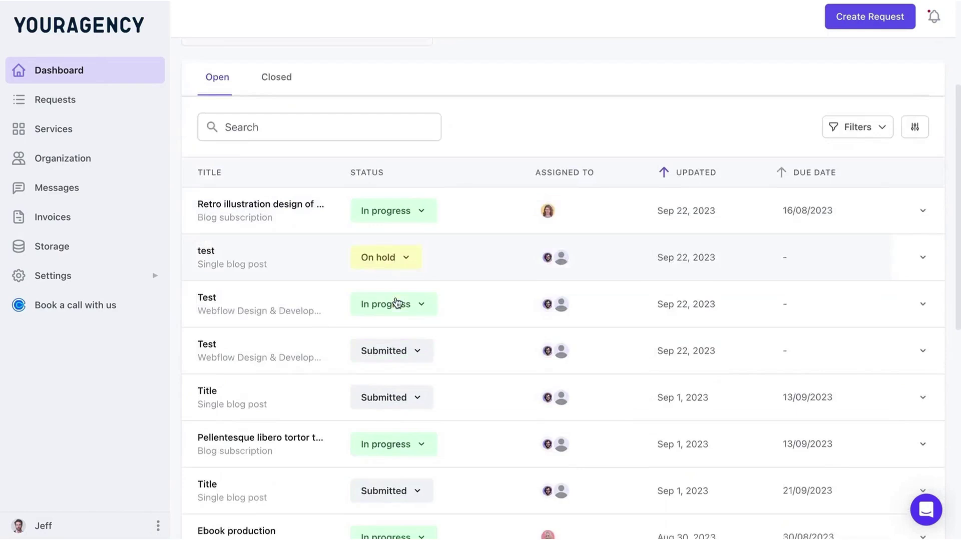
Pin a comment on the generativeai.jpeg attachment of the Retro illustration design of Hong Kong request.
{"action": "left_click", "coordinate": [246, 165]}
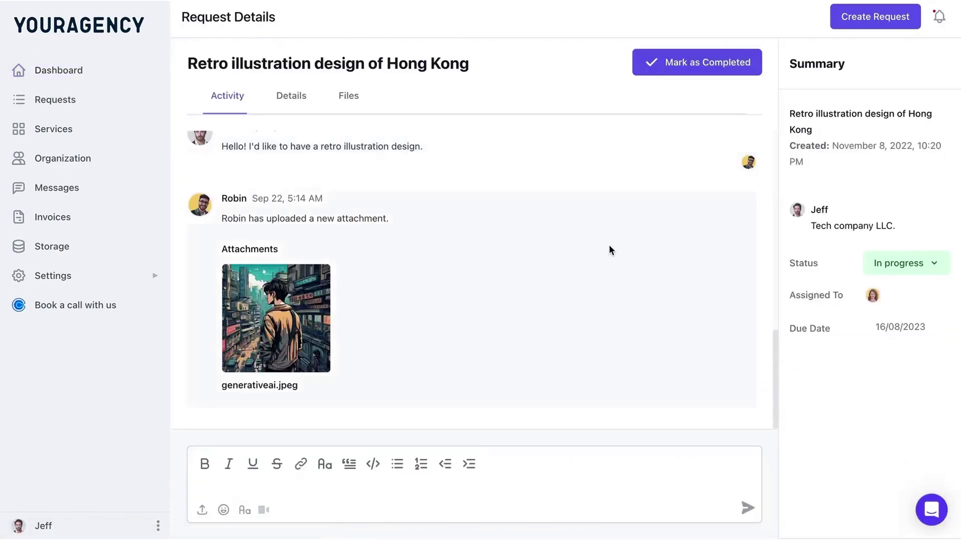
{"action": "left_click", "coordinate": [291, 320]}
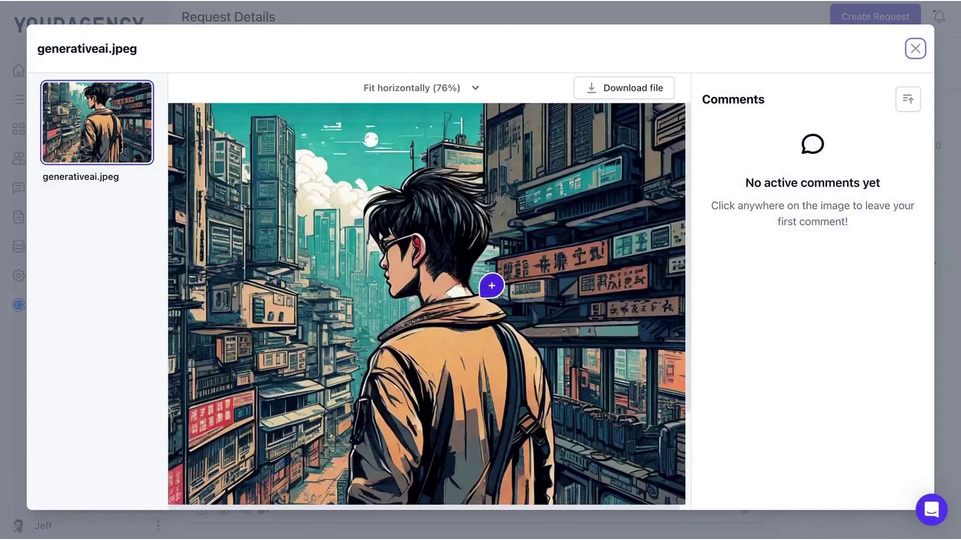
{"action": "left_click", "coordinate": [480, 298]}
{"action": "type", "text": "T"}
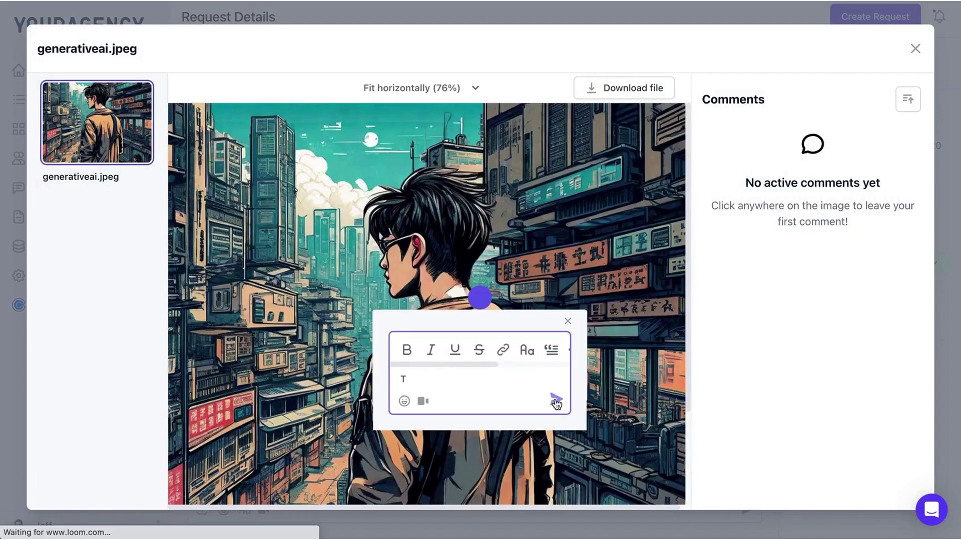
{"action": "left_click", "coordinate": [554, 400]}
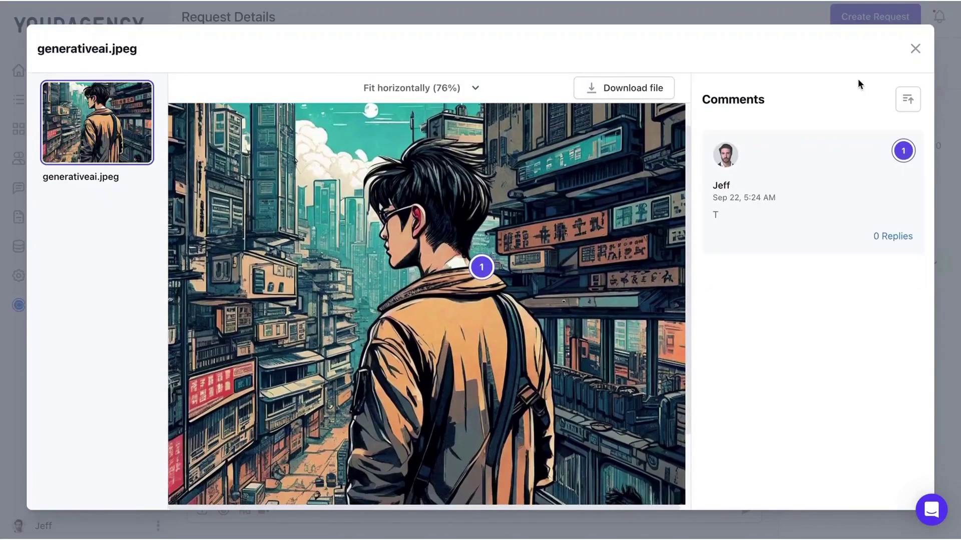
{"action": "left_click", "coordinate": [915, 49]}
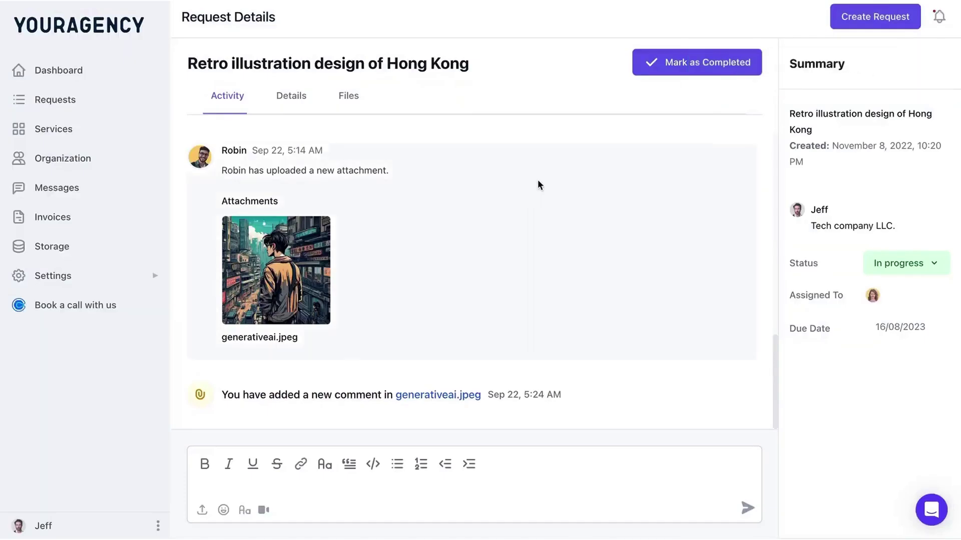
Mark the Hong Kong request completed with a five-star review, then start a new request.
{"action": "left_click", "coordinate": [693, 66]}
{"action": "left_click", "coordinate": [431, 242]}
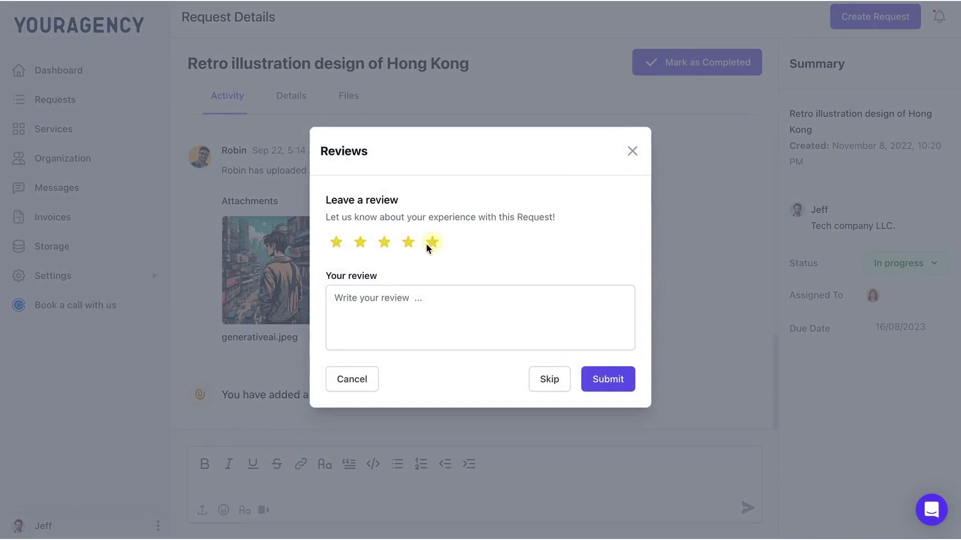
{"action": "left_click", "coordinate": [611, 388]}
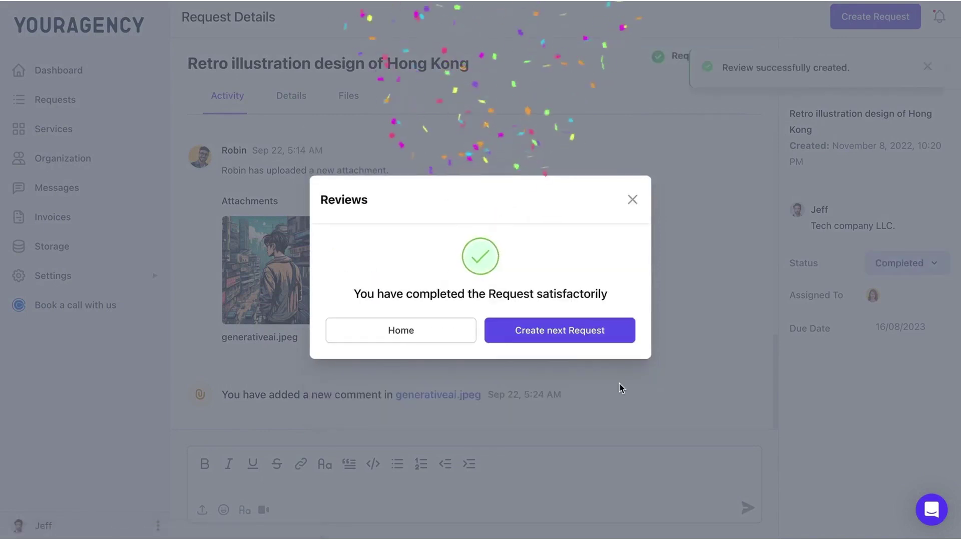
{"action": "left_click", "coordinate": [634, 200]}
{"action": "left_click", "coordinate": [900, 17]}
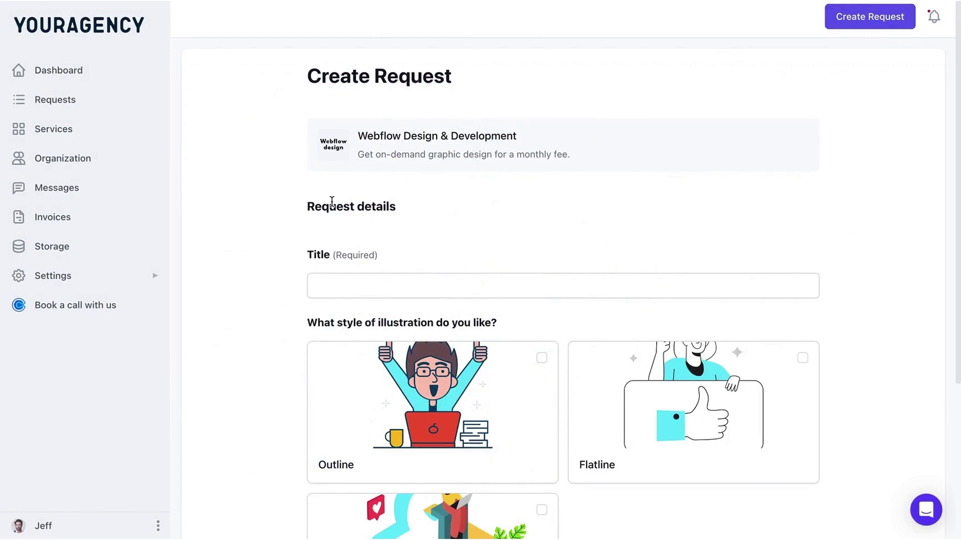
Title the new request 'test' and choose the Outline illustration style.
{"action": "scroll", "coordinate": [335, 219], "scroll_direction": "down", "scroll_amount": 2}
{"action": "left_click", "coordinate": [378, 221]}
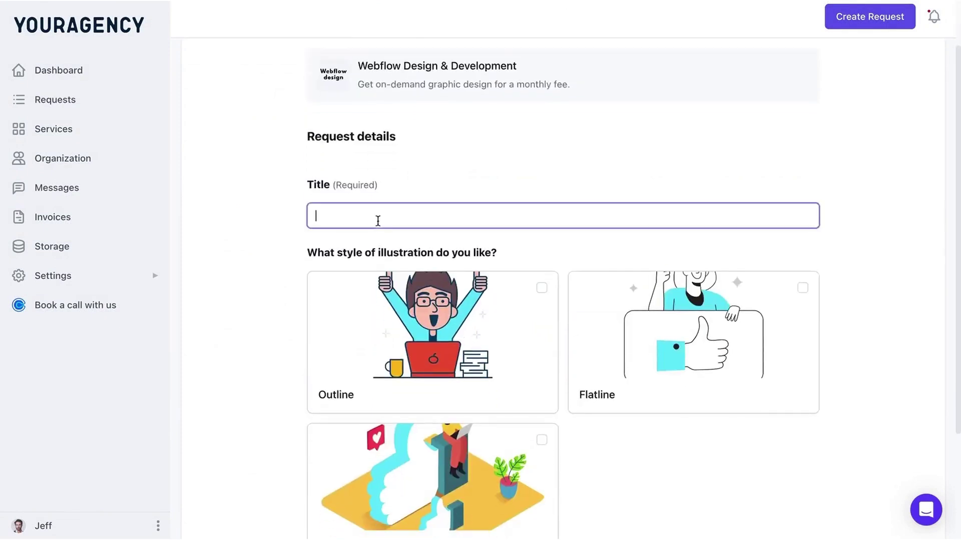
{"action": "type", "text": "test"}
{"action": "left_click", "coordinate": [470, 349]}
Submit the request, then look over the Organization members and the Services catalogue.
{"action": "scroll", "coordinate": [470, 349], "scroll_direction": "down", "scroll_amount": 3}
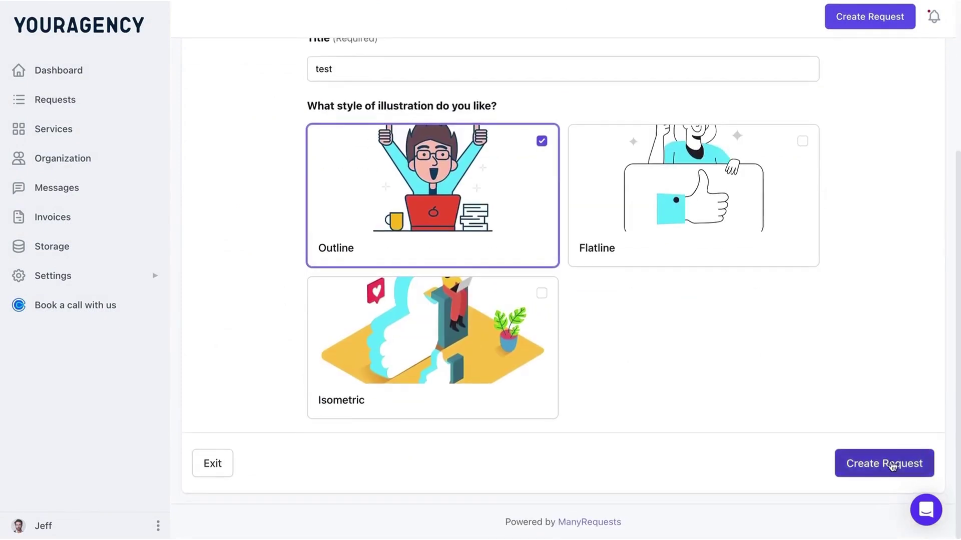
{"action": "left_click", "coordinate": [883, 464]}
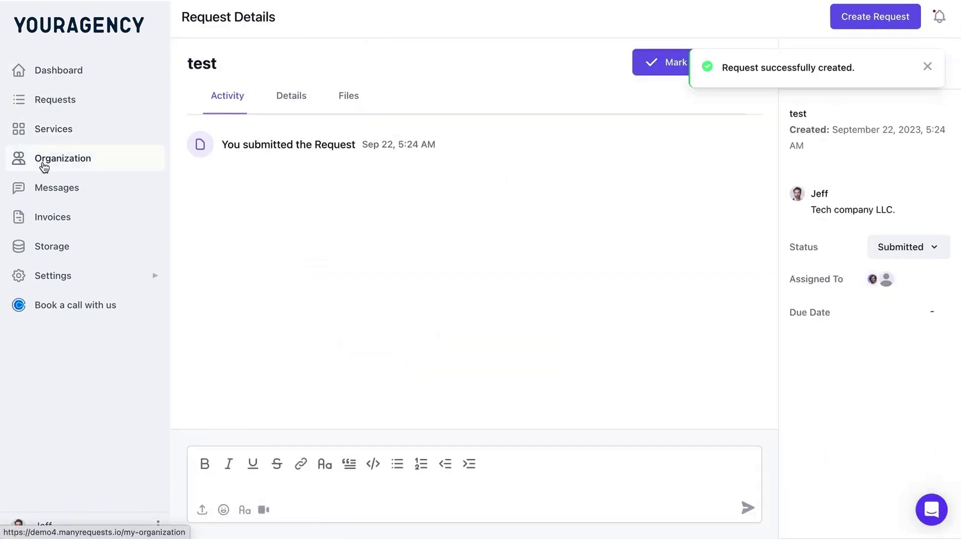
{"action": "left_click", "coordinate": [43, 165]}
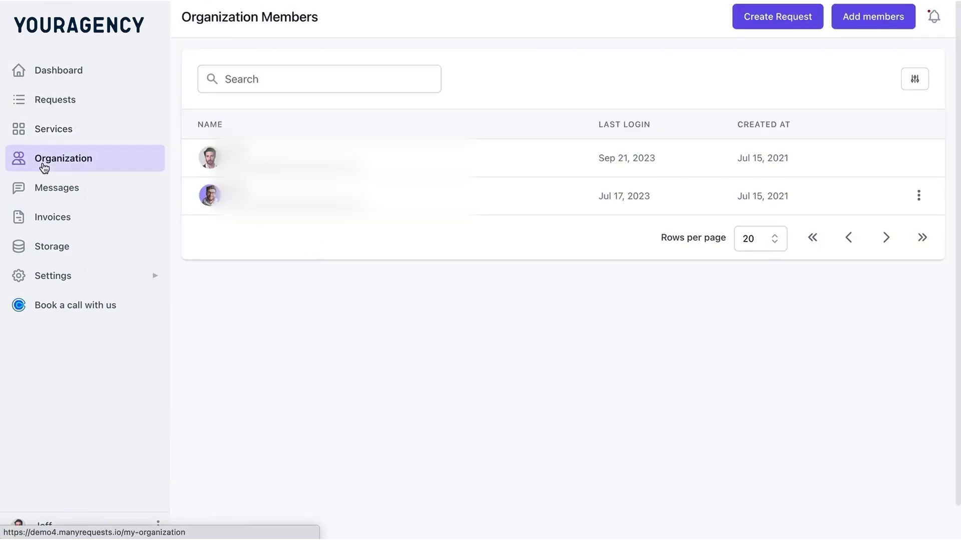
{"action": "left_click", "coordinate": [59, 130]}
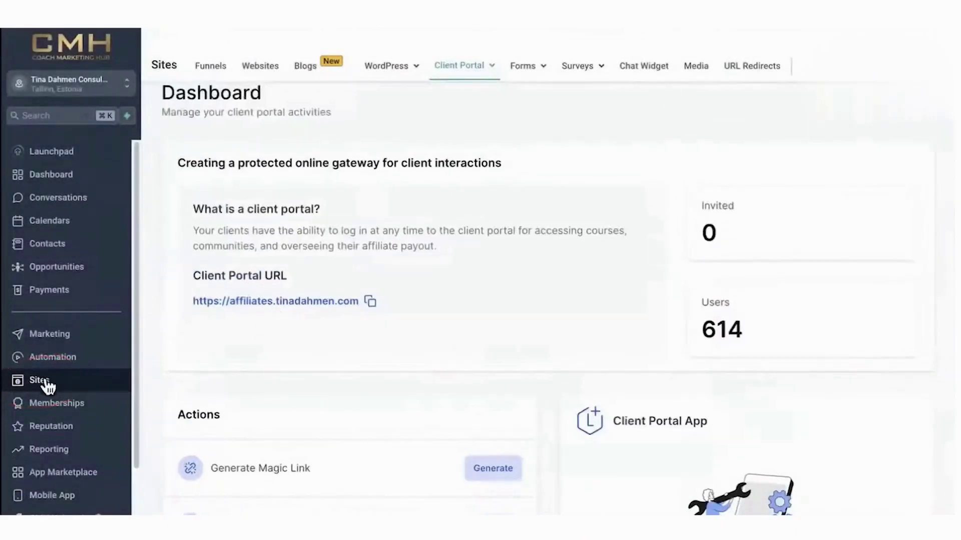
{"action": "left_click", "coordinate": [452, 68]}
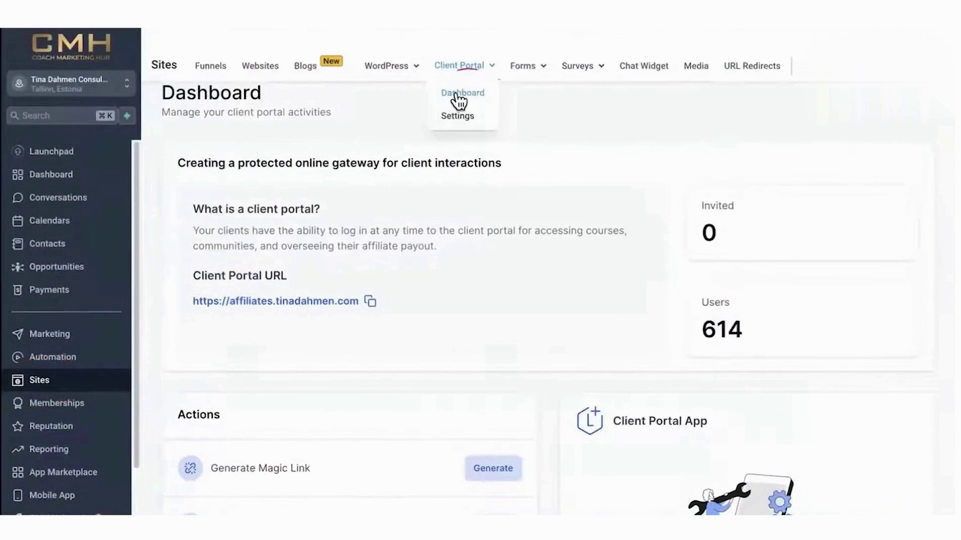
{"action": "left_click", "coordinate": [460, 96]}
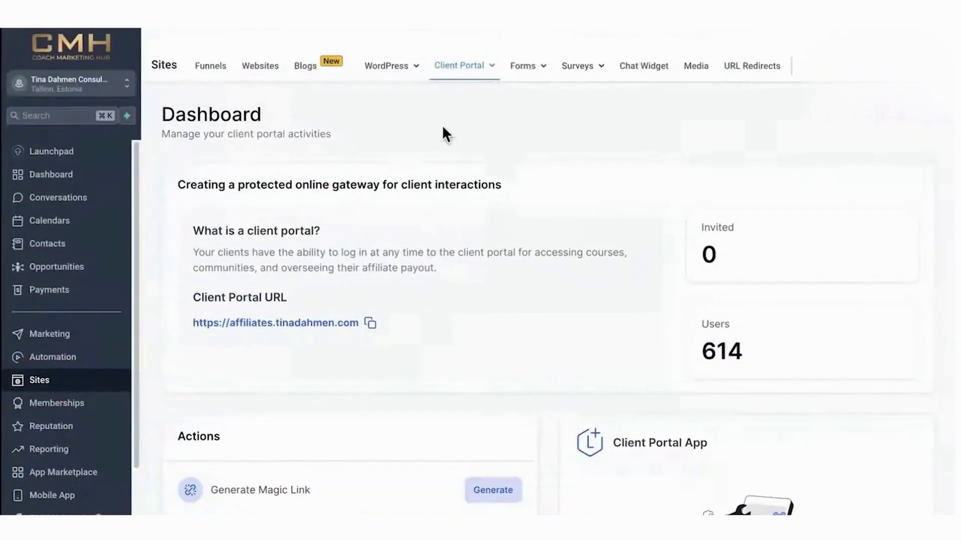
{"action": "left_click", "coordinate": [459, 66]}
{"action": "left_click", "coordinate": [457, 120]}
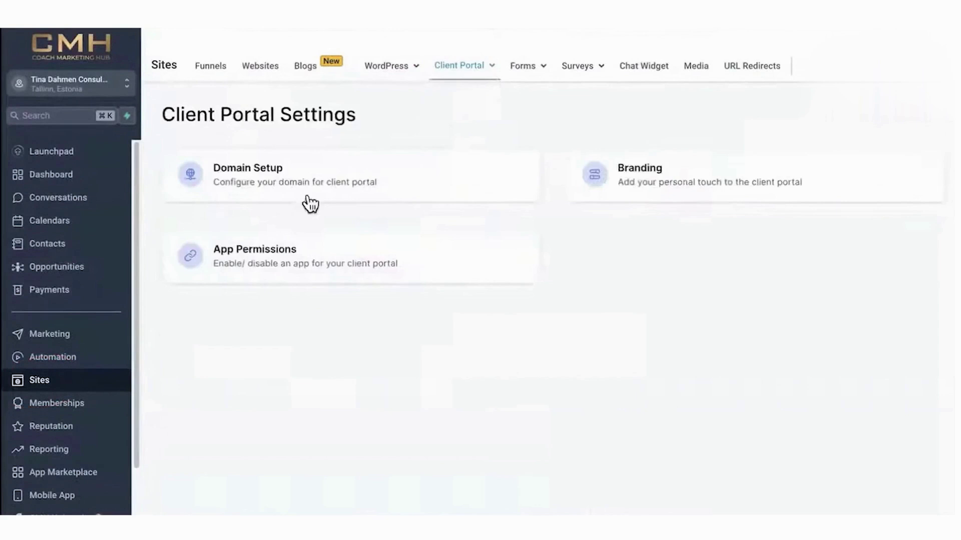
{"action": "left_click", "coordinate": [353, 182]}
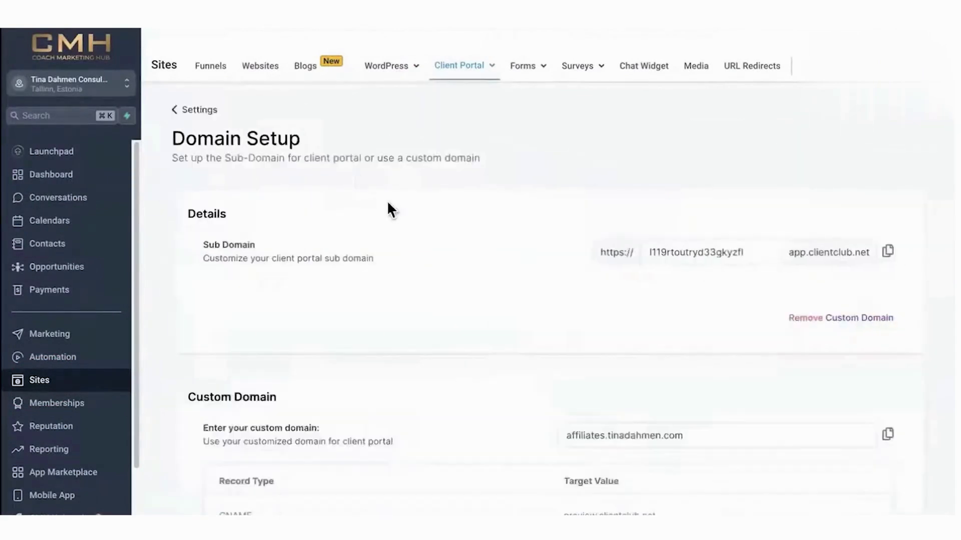
{"action": "scroll", "coordinate": [503, 307], "scroll_direction": "down", "scroll_amount": 3}
{"action": "left_click_drag", "start_coordinate": [713, 340], "coordinate": [569, 336]}
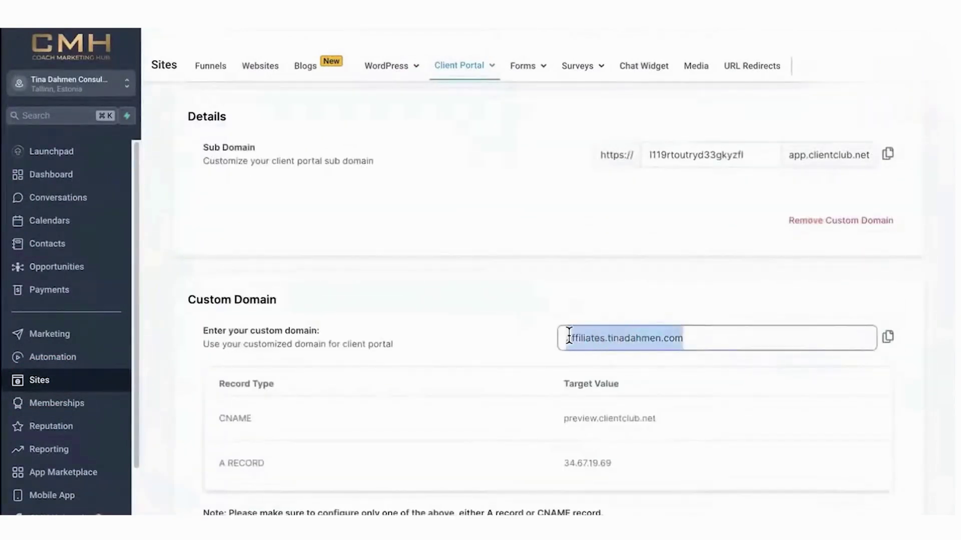
{"action": "scroll", "coordinate": [494, 368], "scroll_direction": "down", "scroll_amount": 1}
{"action": "left_click_drag", "start_coordinate": [563, 388], "coordinate": [679, 384]}
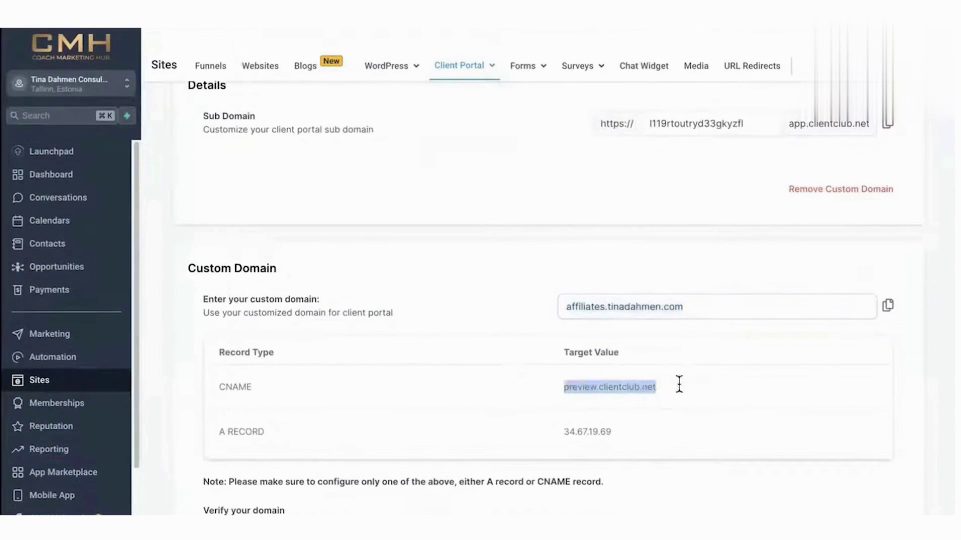
{"action": "scroll", "coordinate": [533, 370], "scroll_direction": "up", "scroll_amount": 3}
Generate a magic link for the 'test' contact, e-mail it to them, and copy it.
{"action": "left_click", "coordinate": [460, 92]}
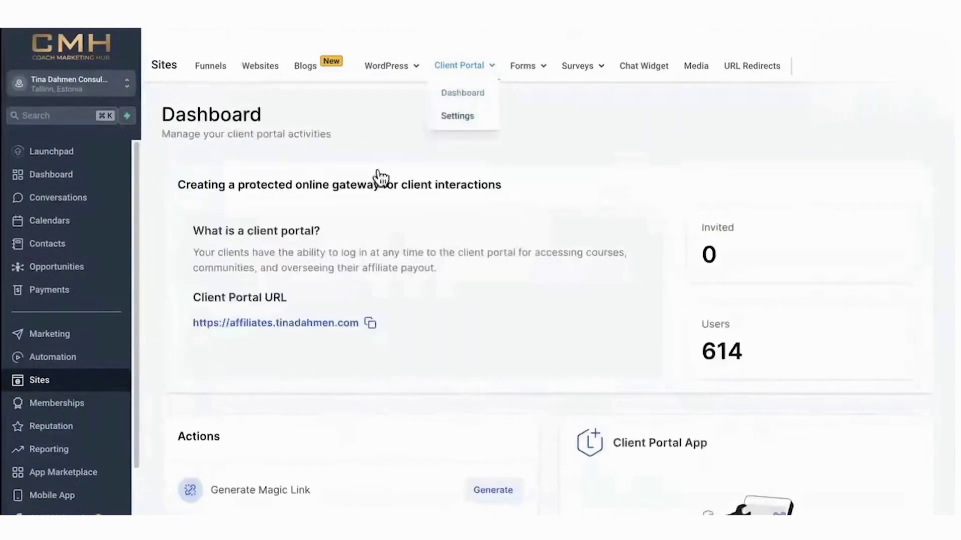
{"action": "scroll", "coordinate": [397, 425], "scroll_direction": "down", "scroll_amount": 2}
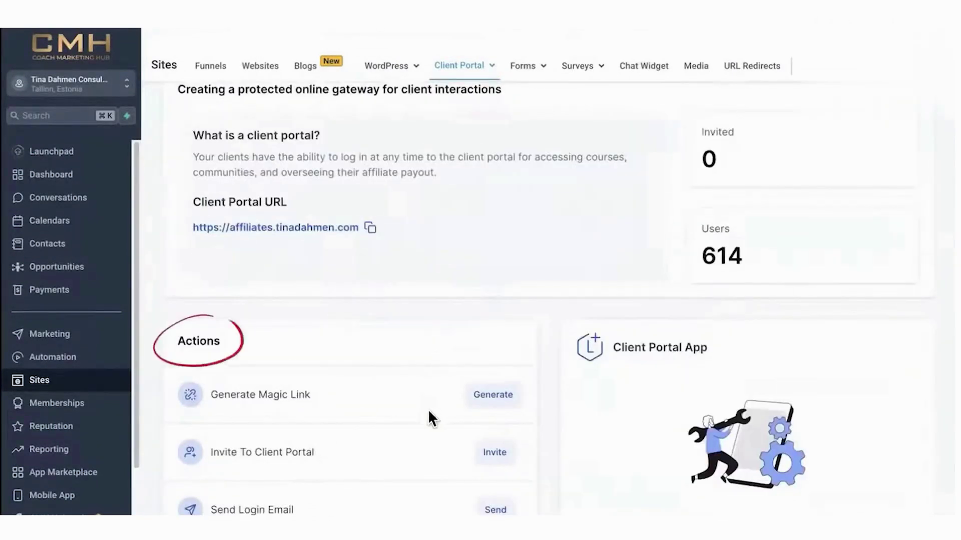
{"action": "left_click", "coordinate": [493, 395]}
{"action": "left_click", "coordinate": [449, 338]}
{"action": "type", "text": "test"}
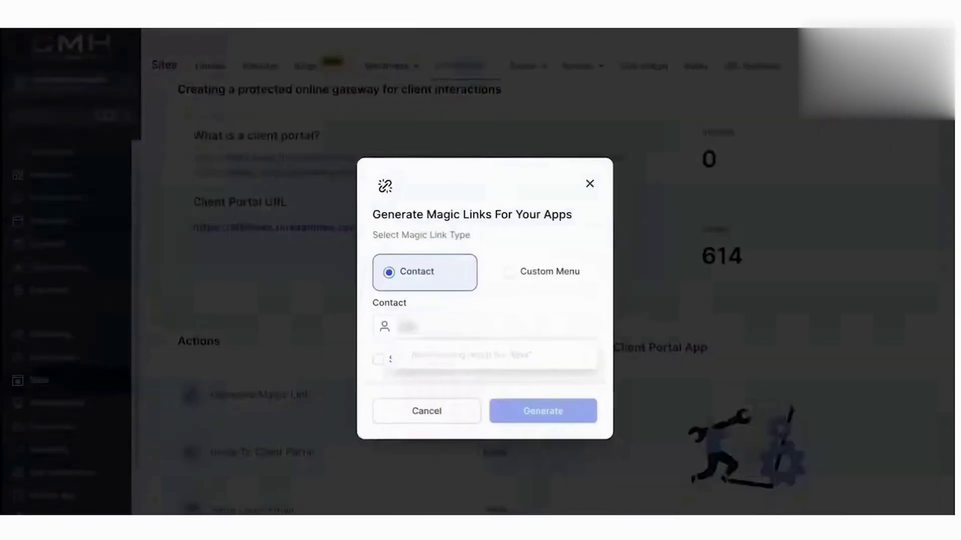
{"action": "left_click", "coordinate": [515, 400]}
{"action": "left_click", "coordinate": [399, 360]}
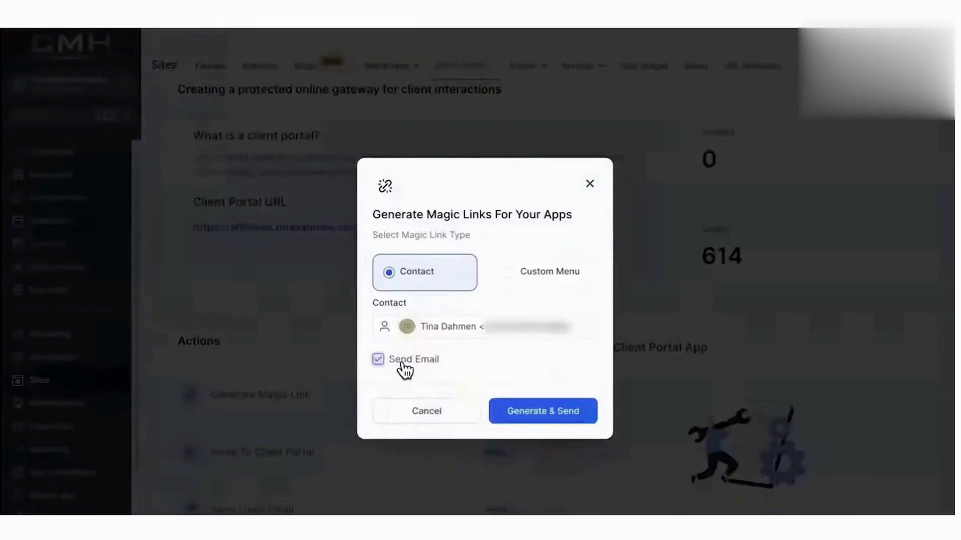
{"action": "left_click", "coordinate": [522, 409]}
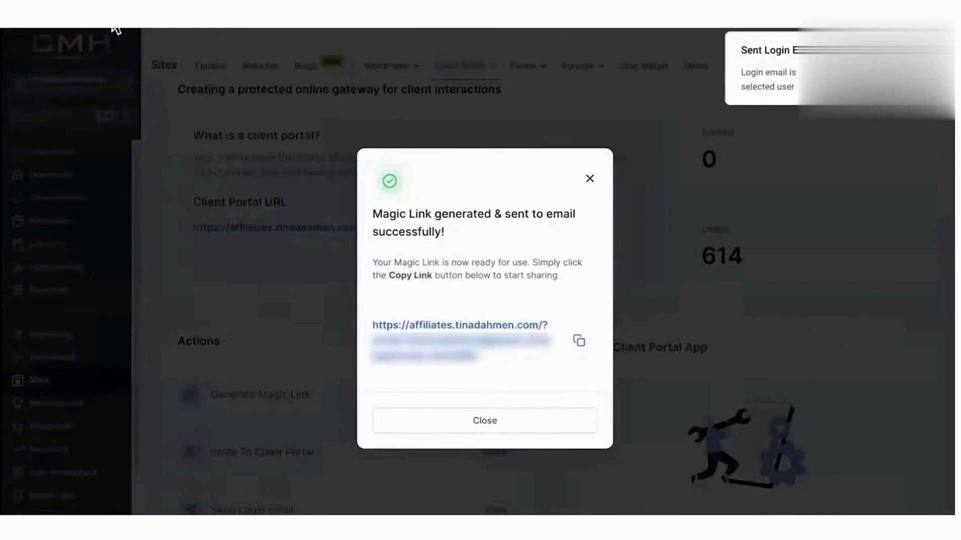
{"action": "left_click", "coordinate": [578, 340]}
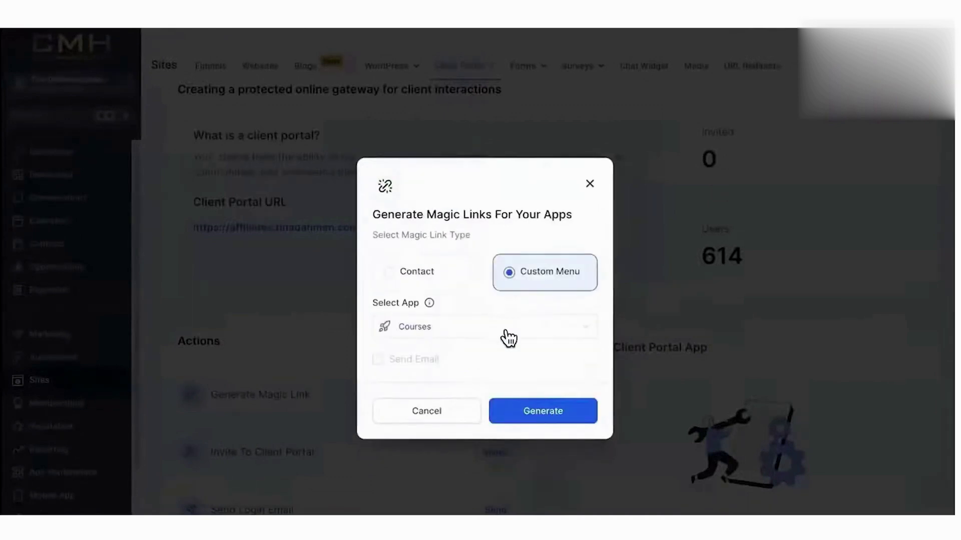
Regenerate the magic link to open Courses, then switch it to Affiliates.
{"action": "left_click", "coordinate": [506, 336]}
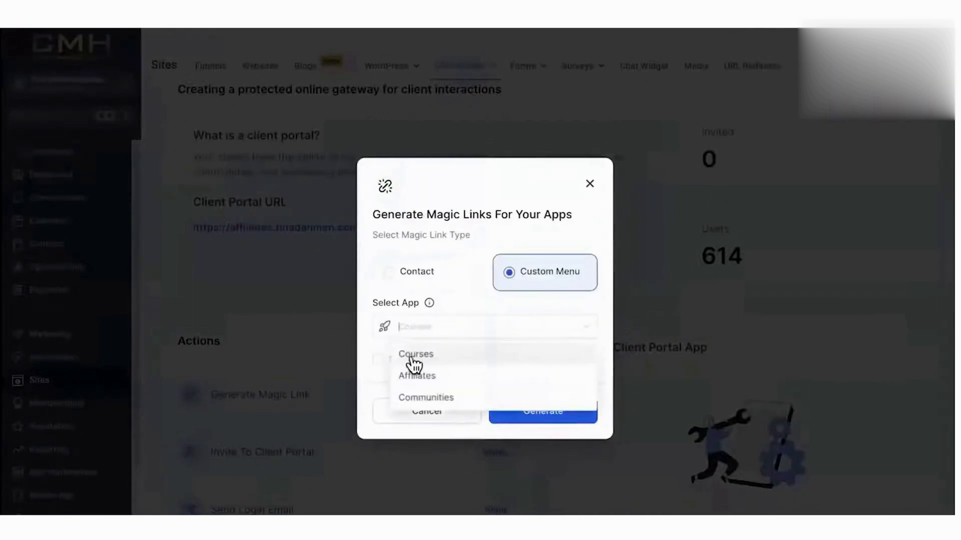
{"action": "left_click", "coordinate": [454, 356]}
{"action": "left_click", "coordinate": [533, 413]}
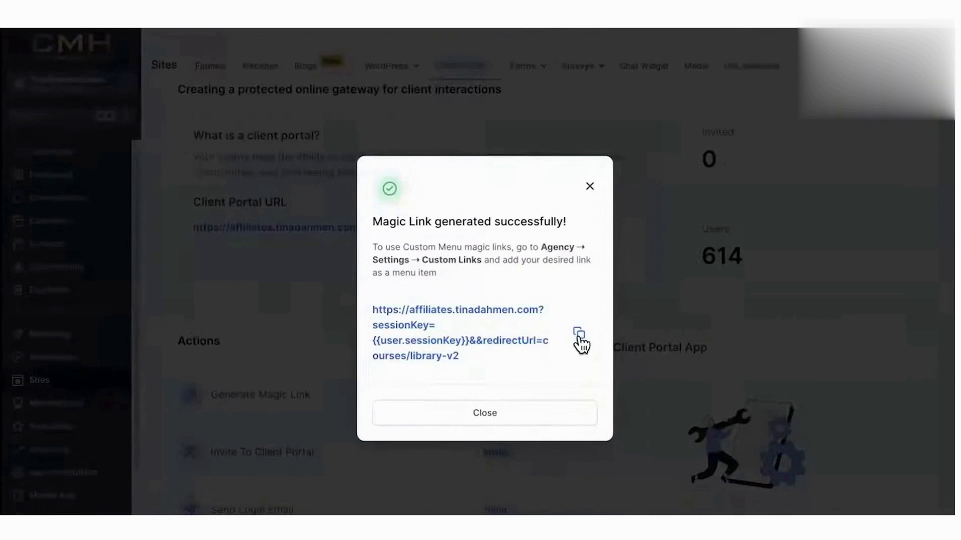
{"action": "left_click", "coordinate": [483, 418]}
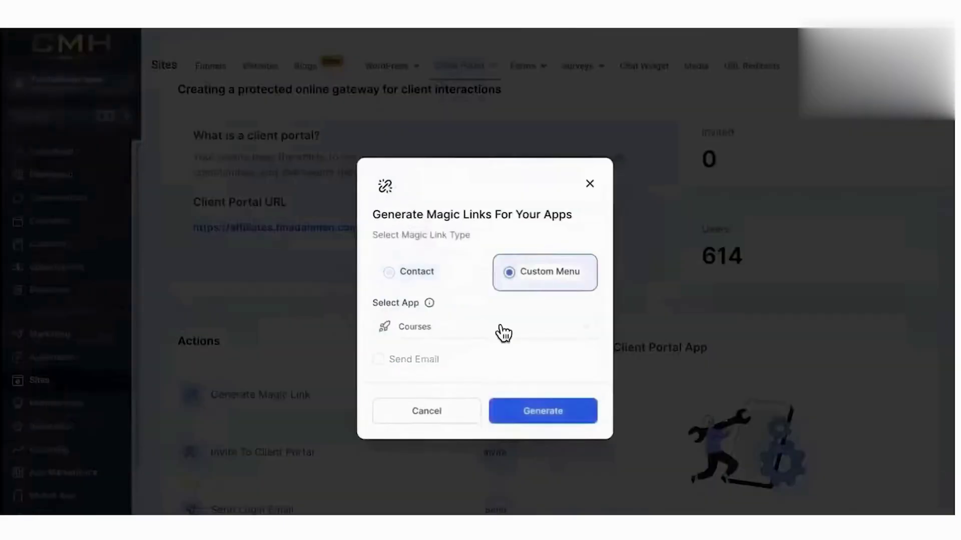
{"action": "left_click", "coordinate": [494, 329]}
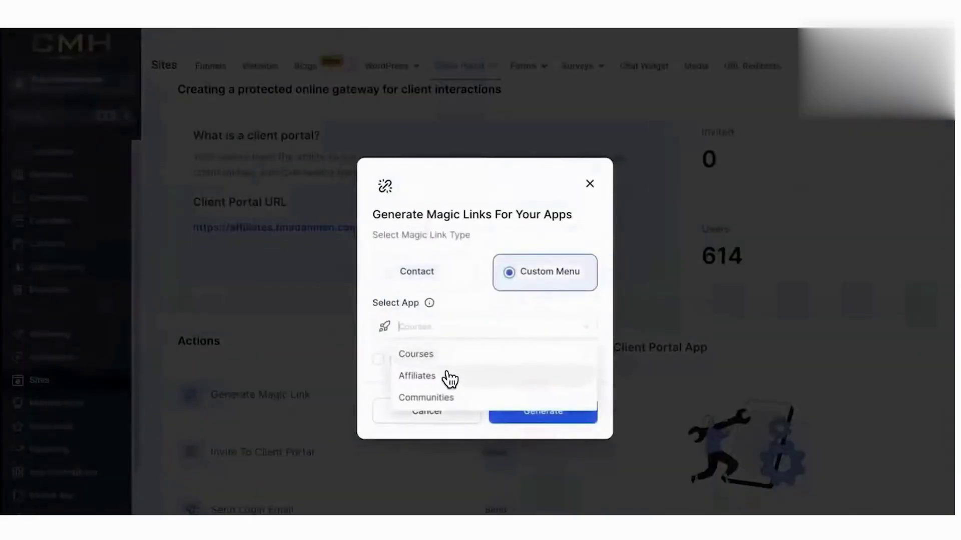
{"action": "left_click", "coordinate": [482, 386]}
{"action": "left_click", "coordinate": [482, 332]}
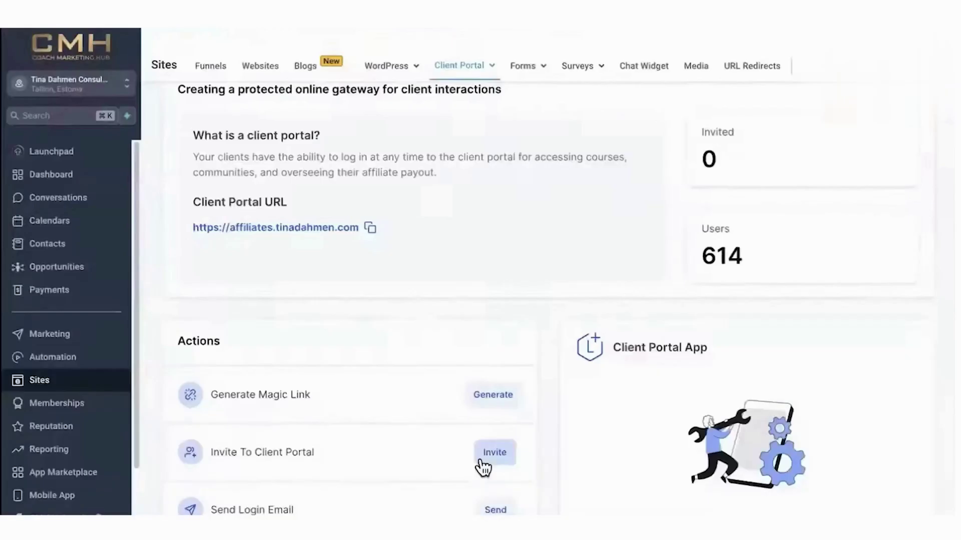
{"action": "left_click", "coordinate": [492, 455]}
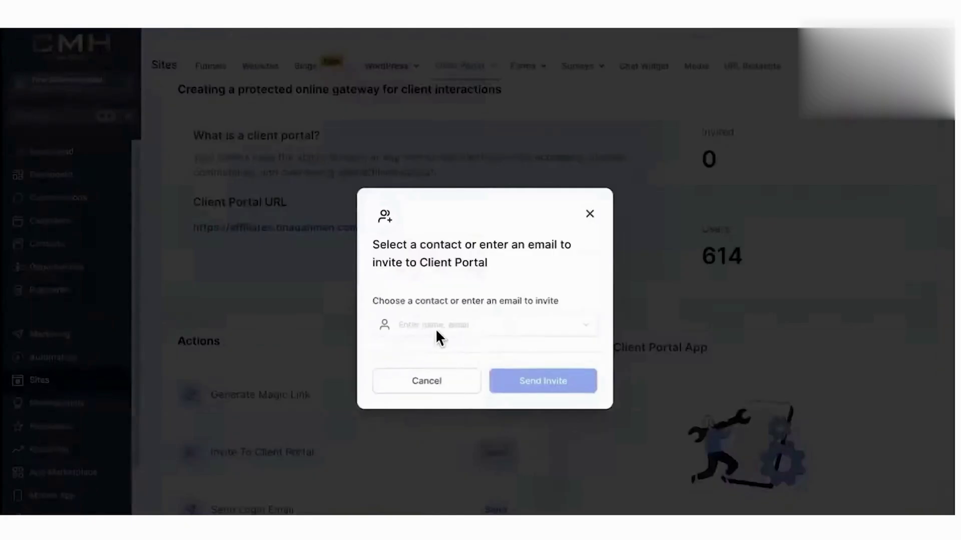
Invite a searched contact to the client portal and send them a login email.
{"action": "left_click", "coordinate": [437, 326]}
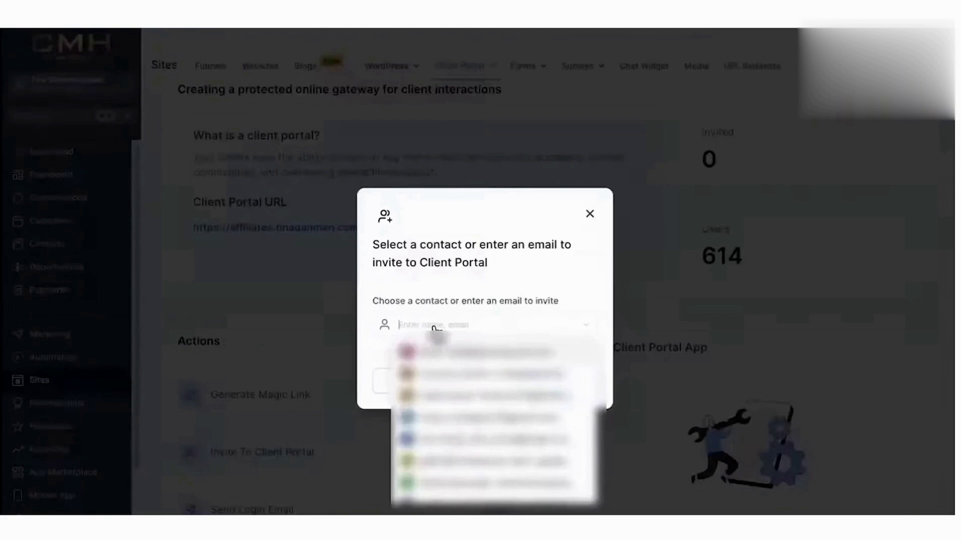
{"action": "type", "text": "tin"}
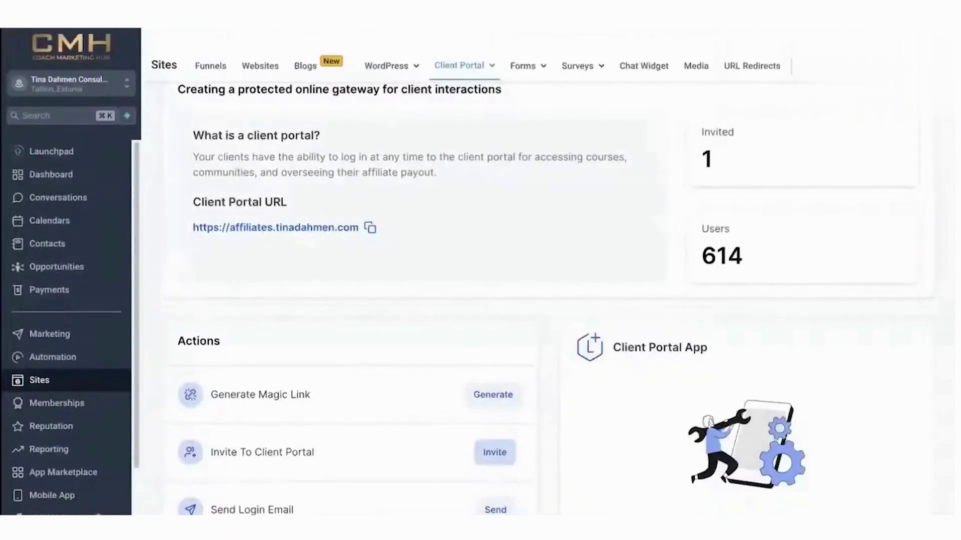
{"action": "left_click", "coordinate": [495, 510]}
{"action": "left_click", "coordinate": [455, 325]}
{"action": "type", "text": "tina"}
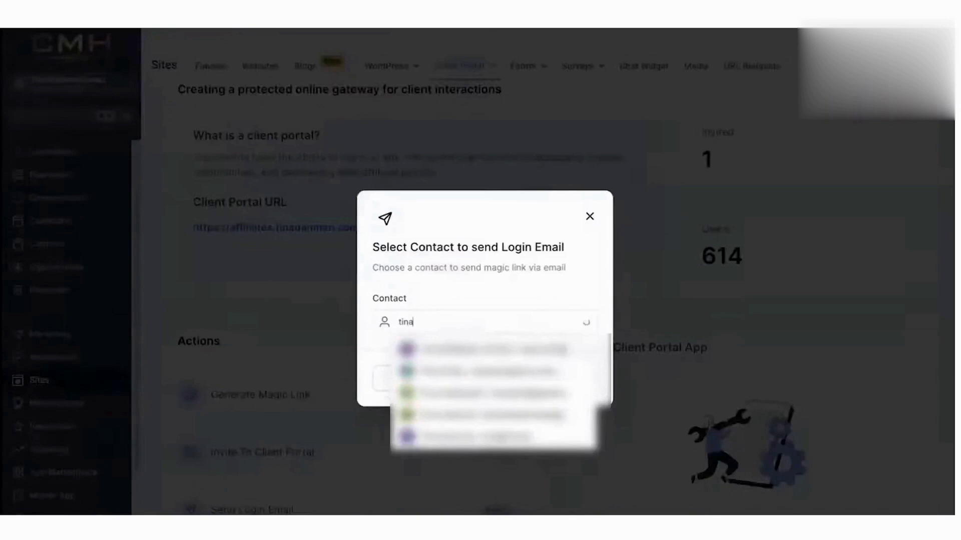
{"action": "left_click", "coordinate": [509, 412]}
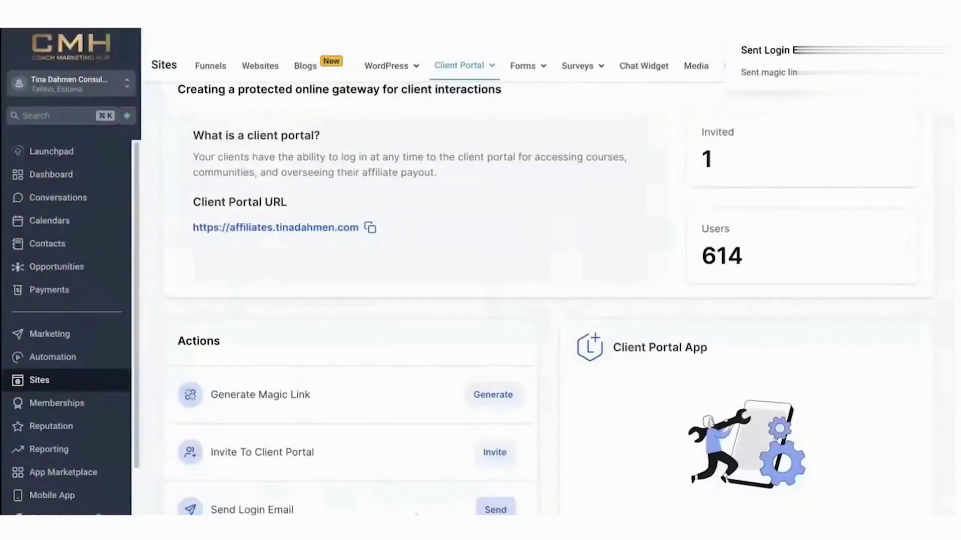
{"action": "scroll", "coordinate": [417, 455], "scroll_direction": "up", "scroll_amount": 2}
{"action": "left_click", "coordinate": [476, 80]}
Uncheck Affiliates in the portal's App Permissions, leaving Communities and Courses enabled.
{"action": "left_click", "coordinate": [466, 118]}
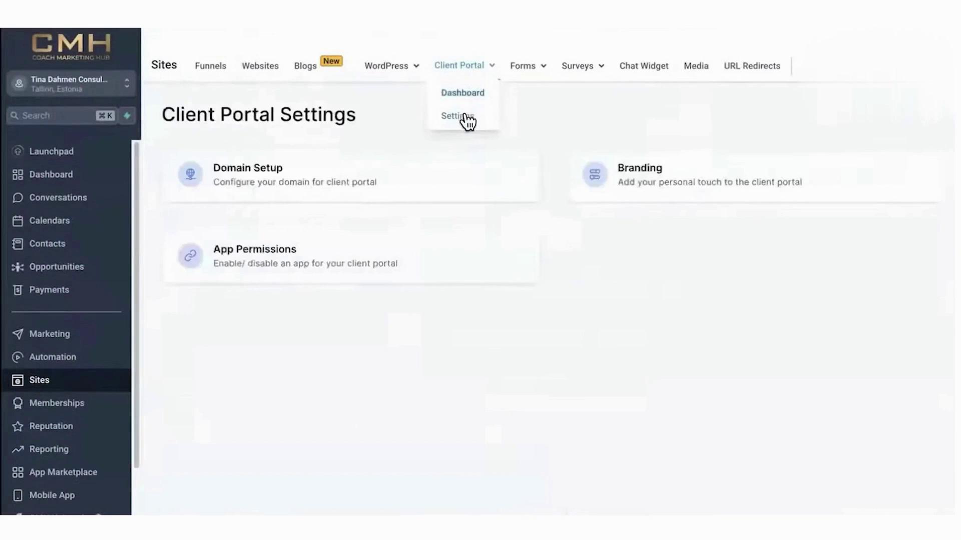
{"action": "left_click", "coordinate": [325, 264]}
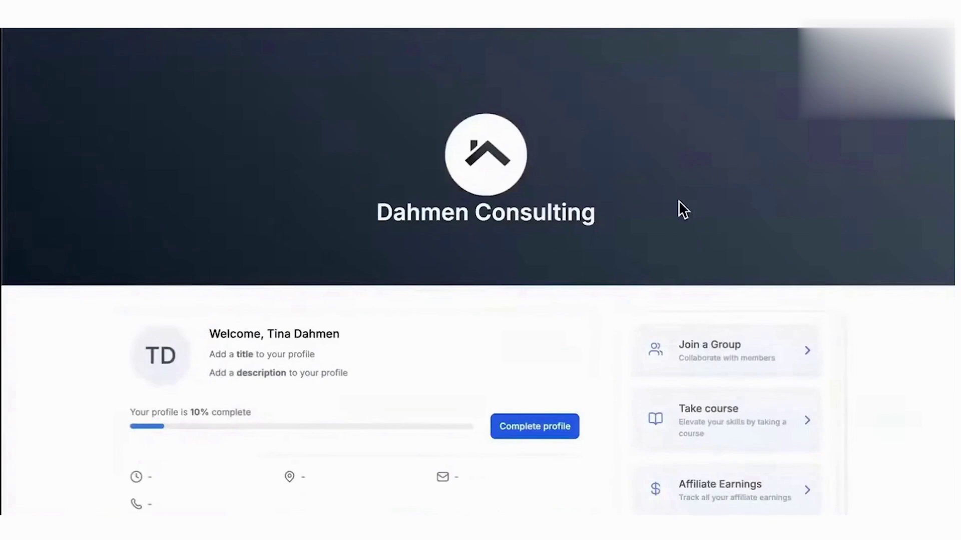
{"action": "left_click", "coordinate": [925, 45]}
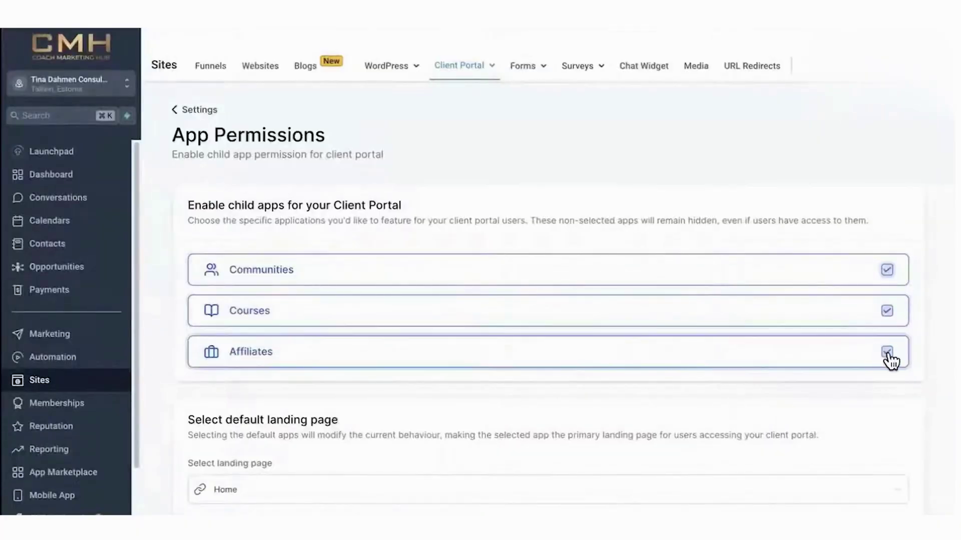
{"action": "left_click", "coordinate": [888, 353]}
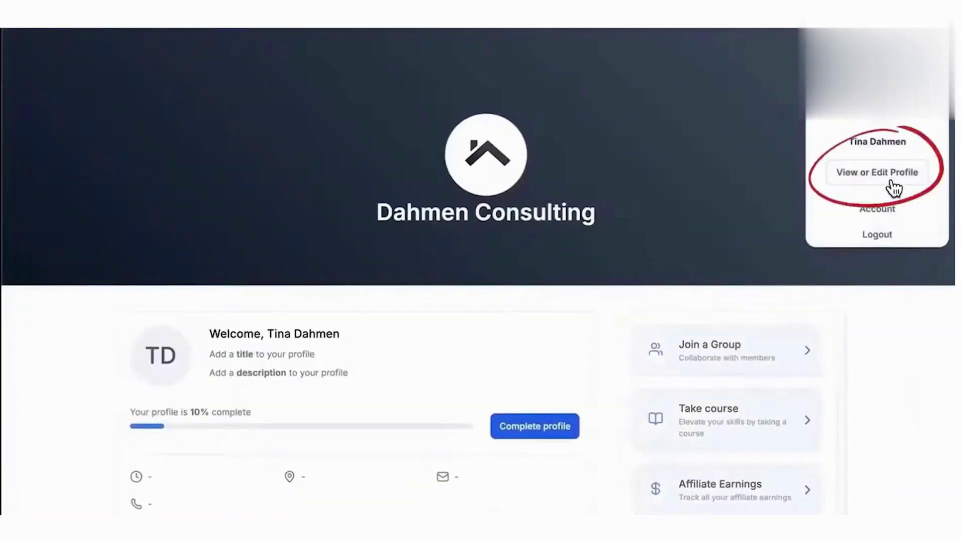
{"action": "left_click", "coordinate": [899, 171]}
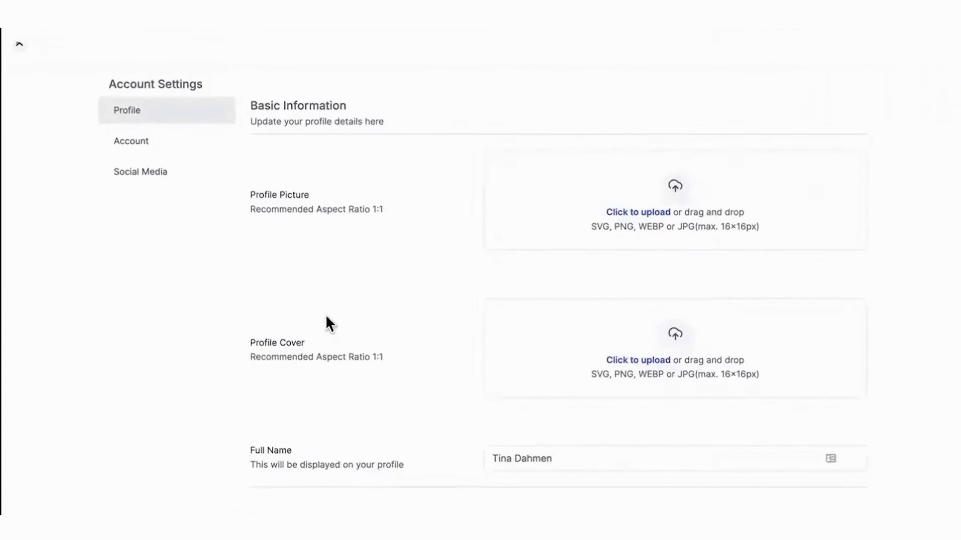
{"action": "scroll", "coordinate": [620, 223], "scroll_direction": "down", "scroll_amount": 3}
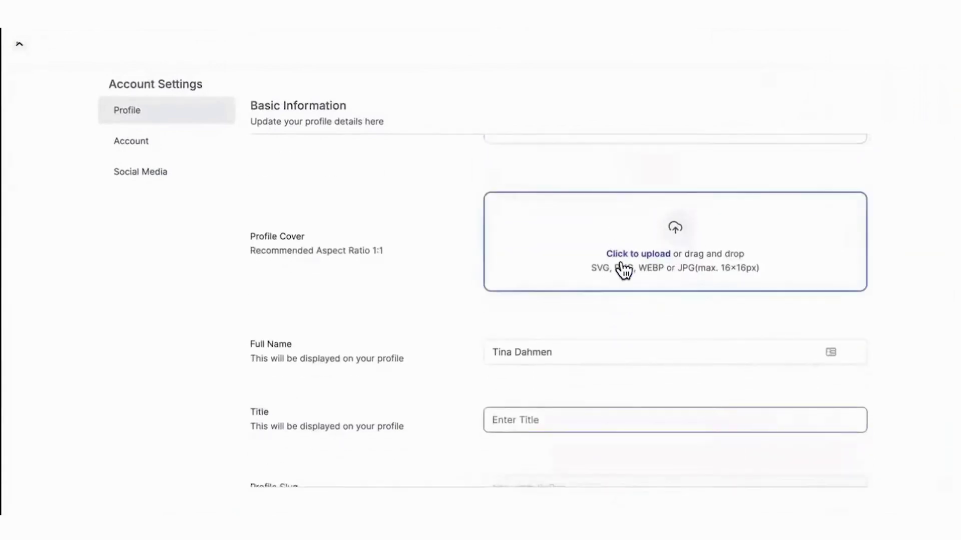
{"action": "scroll", "coordinate": [623, 270], "scroll_direction": "down", "scroll_amount": 2}
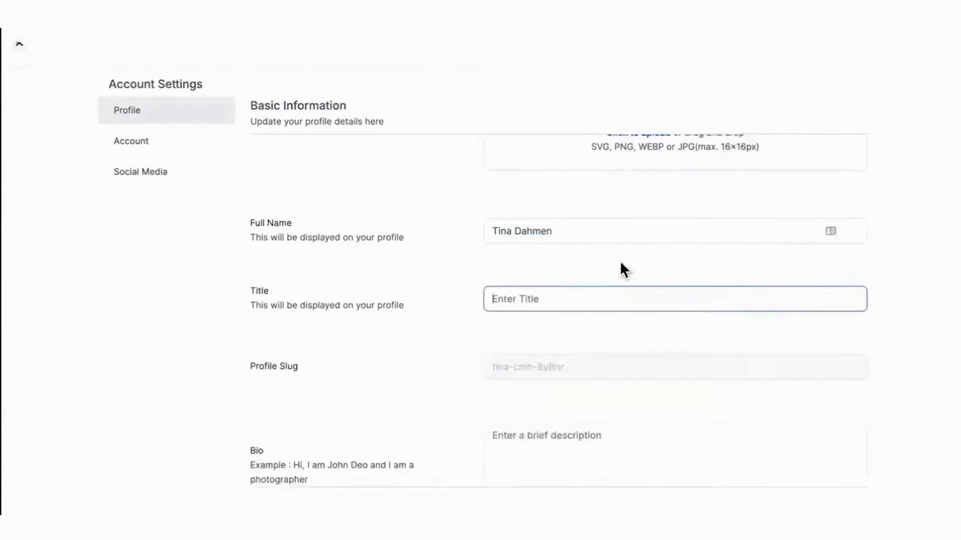
{"action": "scroll", "coordinate": [623, 270], "scroll_direction": "down", "scroll_amount": 1}
{"action": "scroll", "coordinate": [610, 311], "scroll_direction": "down", "scroll_amount": 3}
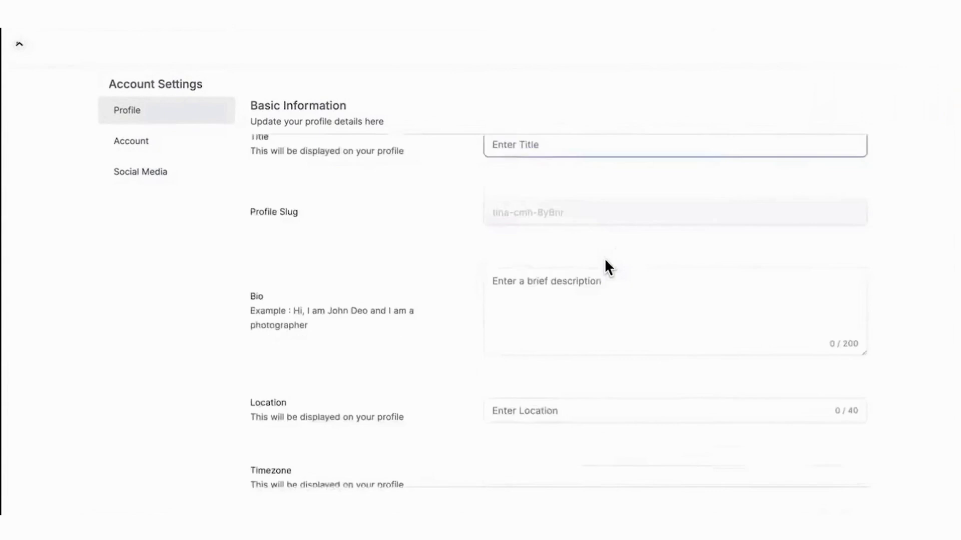
{"action": "left_click", "coordinate": [559, 304]}
{"action": "scroll", "coordinate": [558, 304], "scroll_direction": "down", "scroll_amount": 2}
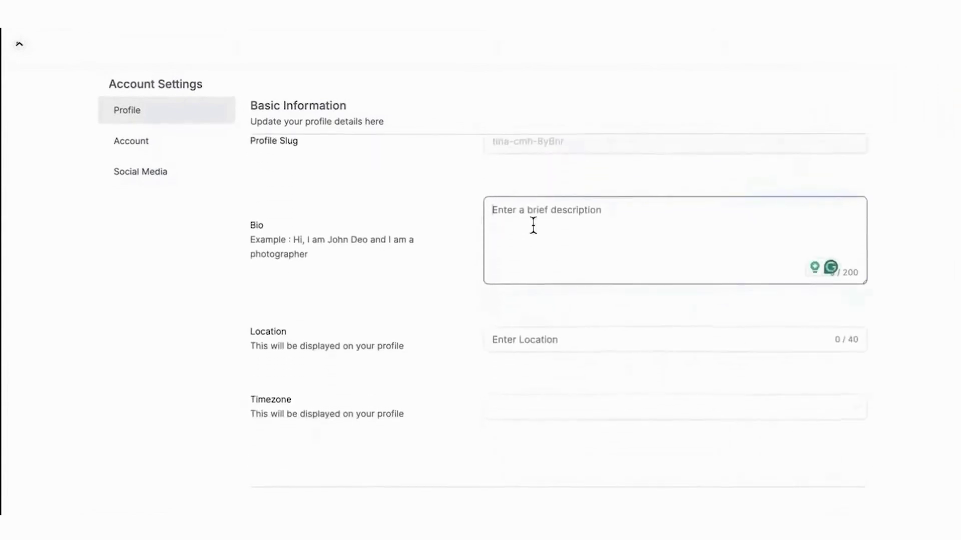
{"action": "left_click", "coordinate": [521, 344]}
{"action": "type", "text": "Dubai"}
{"action": "left_click", "coordinate": [705, 404]}
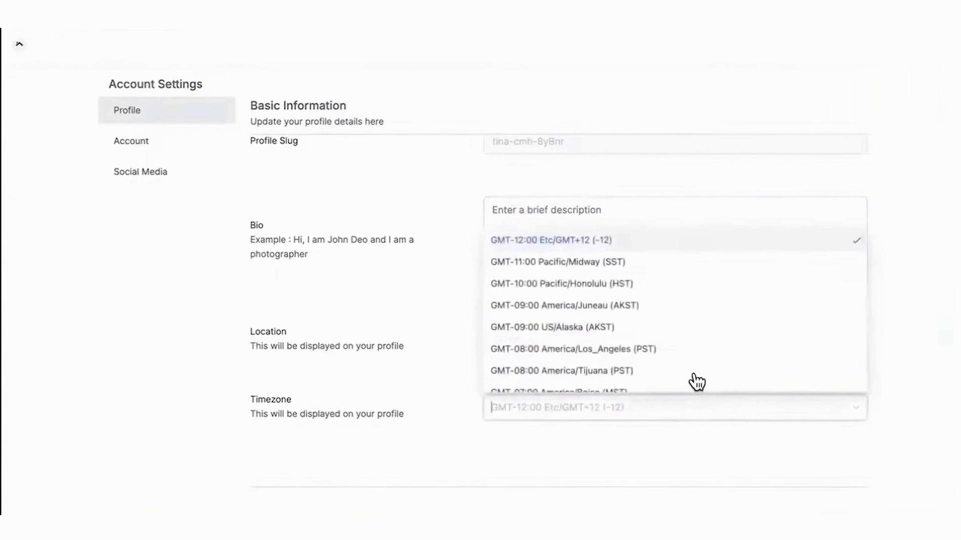
{"action": "scroll", "coordinate": [696, 383], "scroll_direction": "down", "scroll_amount": 3}
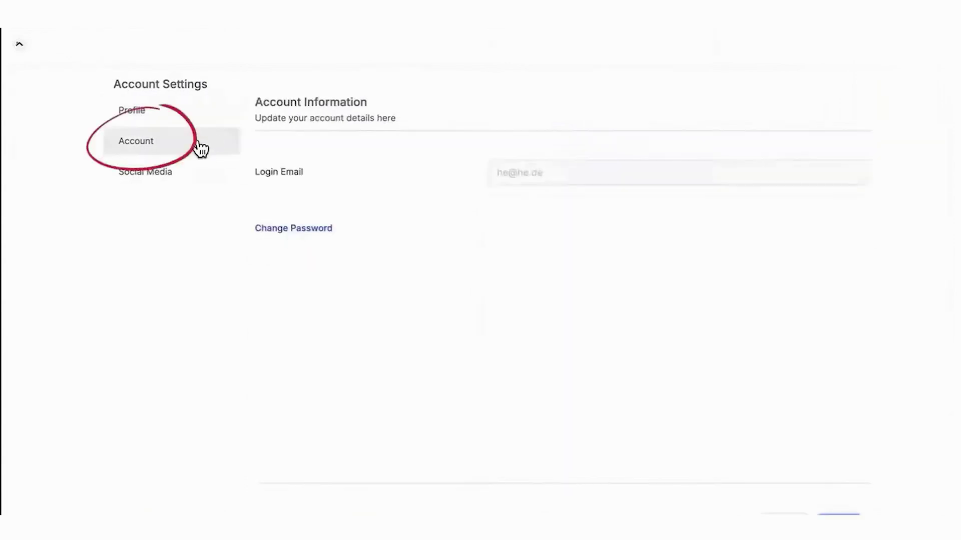
{"action": "left_click", "coordinate": [190, 179]}
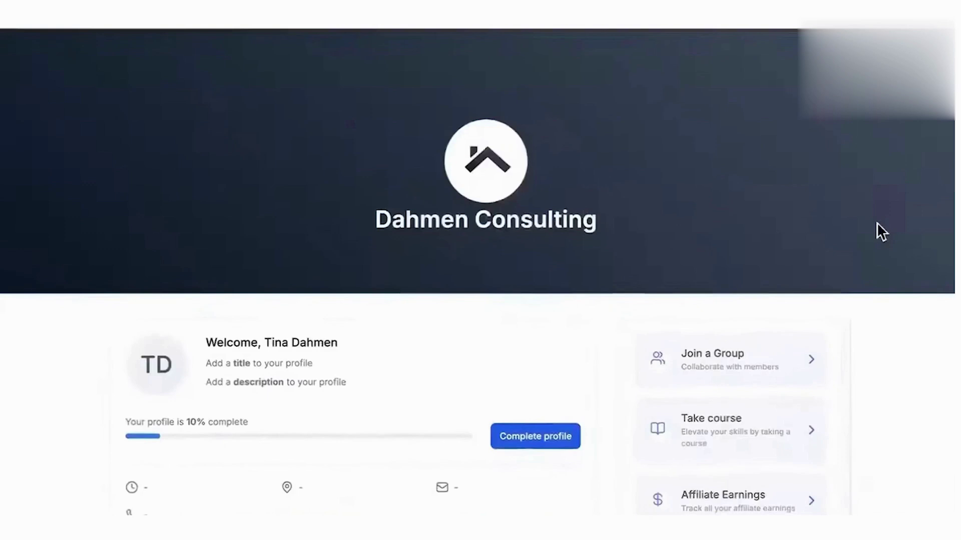
{"action": "scroll", "coordinate": [6, 461], "scroll_direction": "down", "scroll_amount": 4}
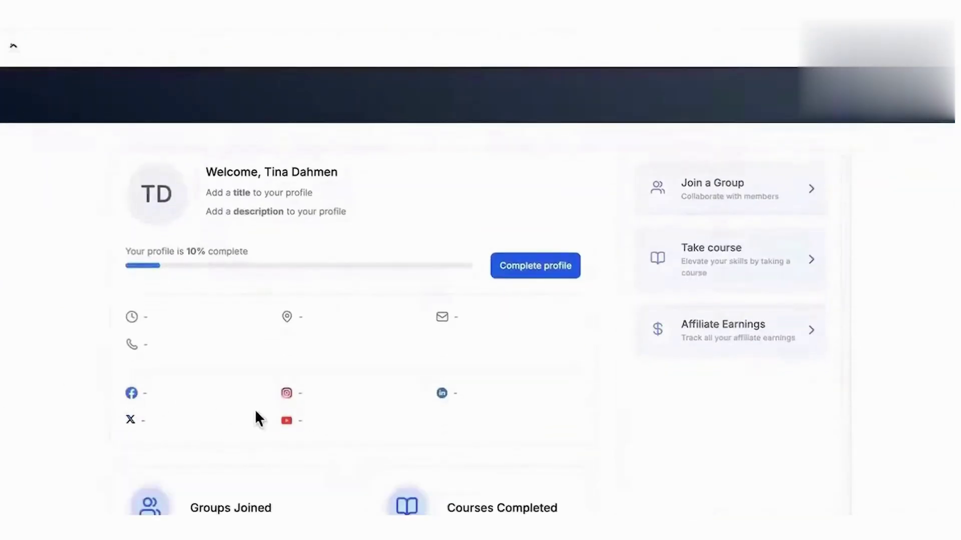
{"action": "scroll", "coordinate": [297, 407], "scroll_direction": "up", "scroll_amount": 1}
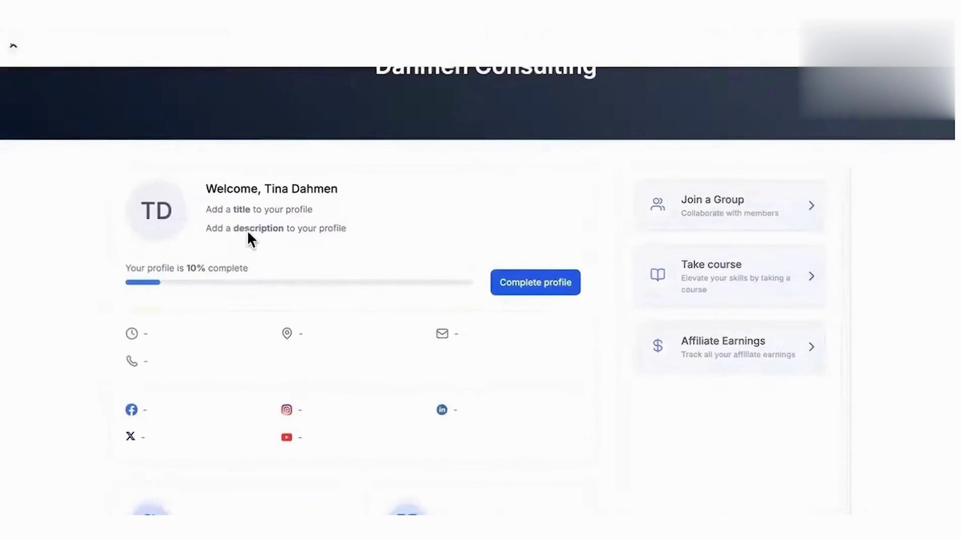
{"action": "scroll", "coordinate": [225, 417], "scroll_direction": "down", "scroll_amount": 5}
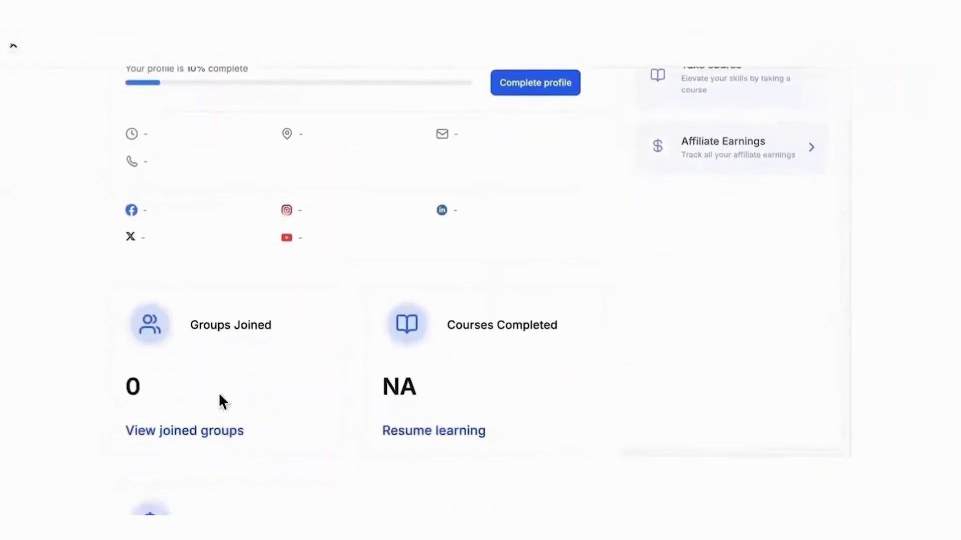
{"action": "scroll", "coordinate": [338, 459], "scroll_direction": "down", "scroll_amount": 2}
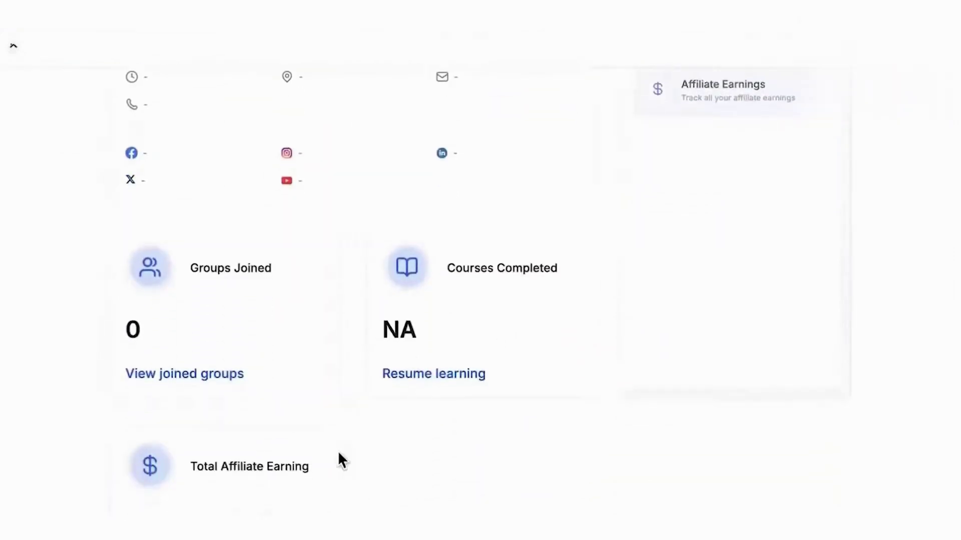
{"action": "scroll", "coordinate": [340, 461], "scroll_direction": "up", "scroll_amount": 1}
{"action": "scroll", "coordinate": [338, 451], "scroll_direction": "up", "scroll_amount": 9}
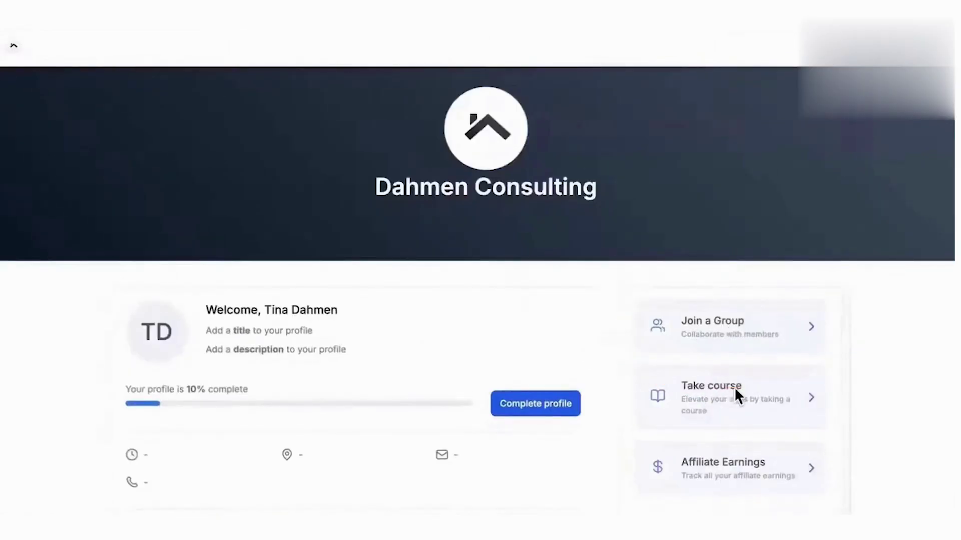
{"action": "scroll", "coordinate": [726, 448], "scroll_direction": "up", "scroll_amount": 1}
{"action": "scroll", "coordinate": [712, 479], "scroll_direction": "up", "scroll_amount": 1}
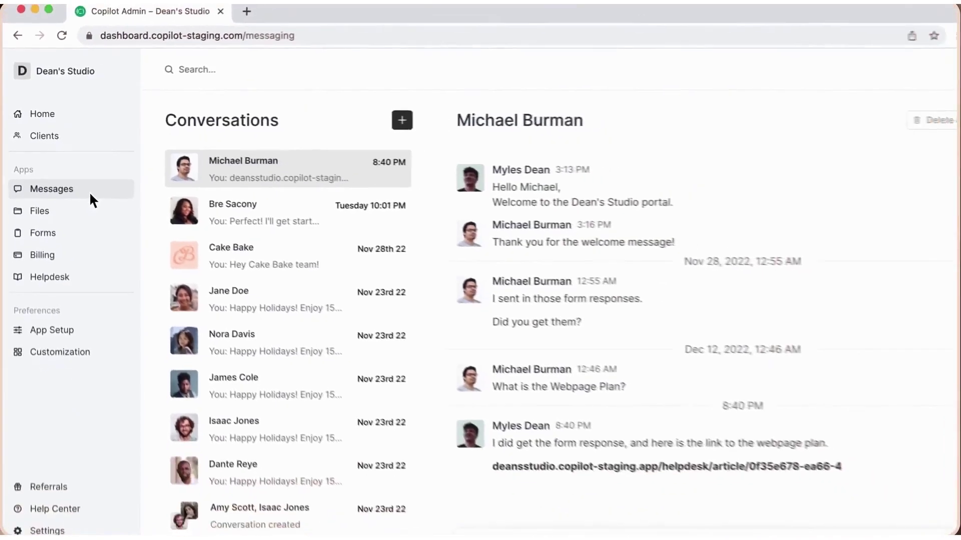
Ask the client 'Can you upload any assets I might need?' and reply 'Sure thing!' from the portal.
{"action": "type", "text": "Can you"}
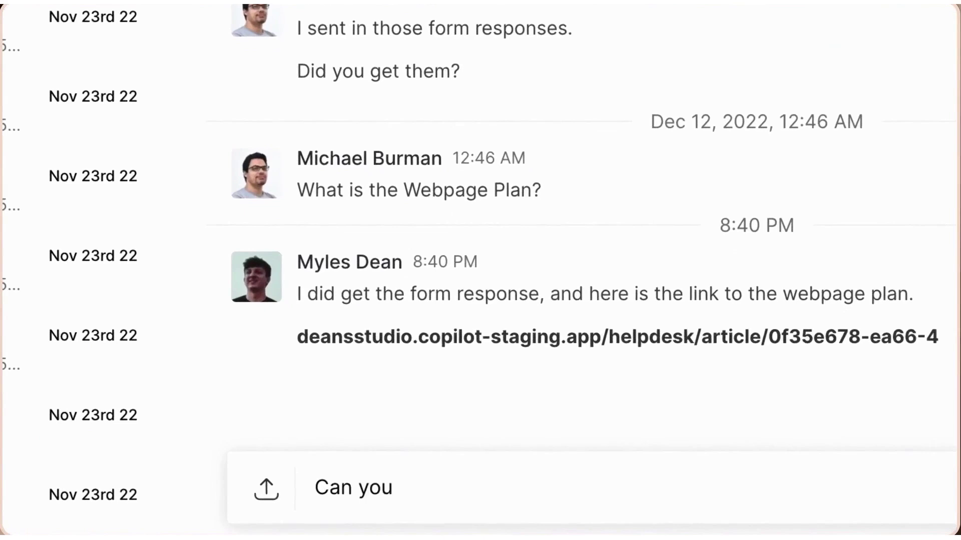
{"action": "type", "text": " upload any assets"}
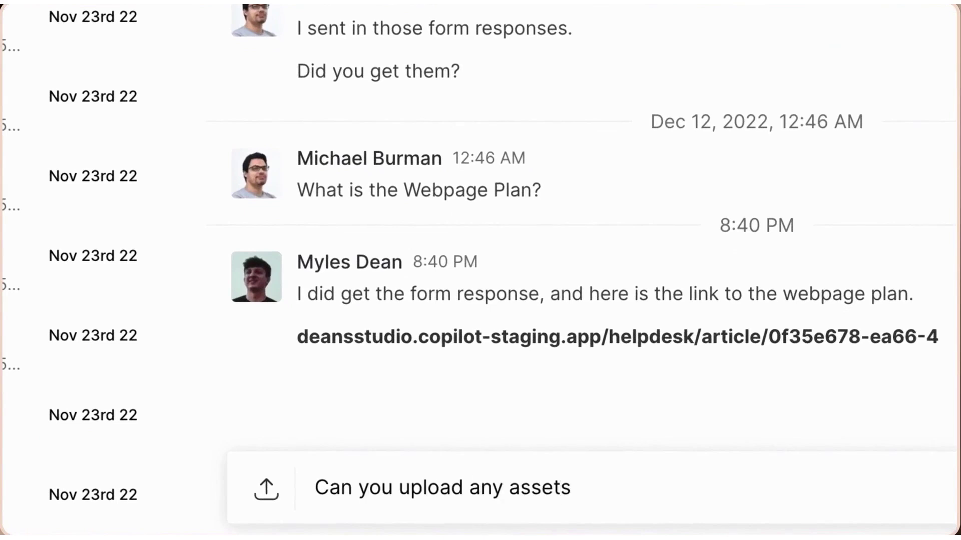
{"action": "type", "text": " I might need?"}
{"action": "key", "text": "Return"}
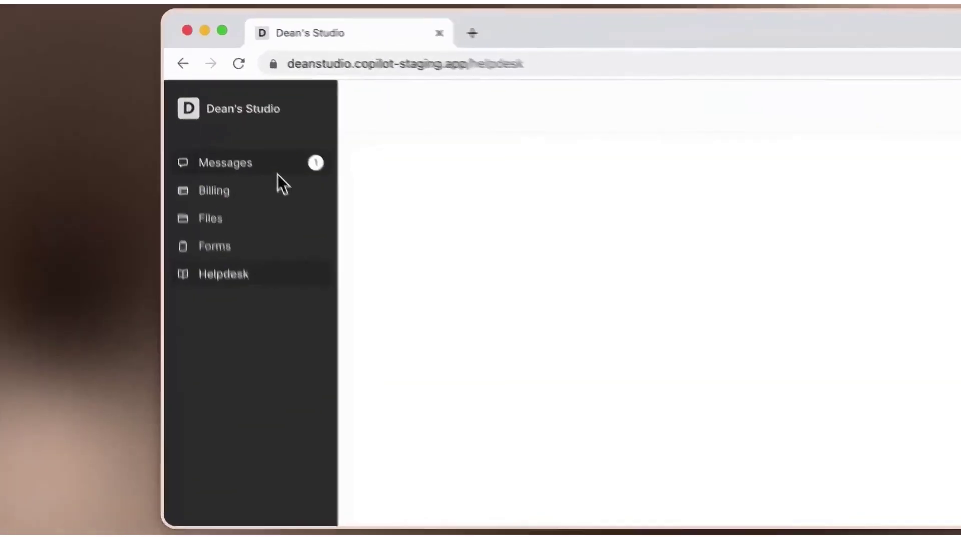
{"action": "left_click", "coordinate": [278, 176]}
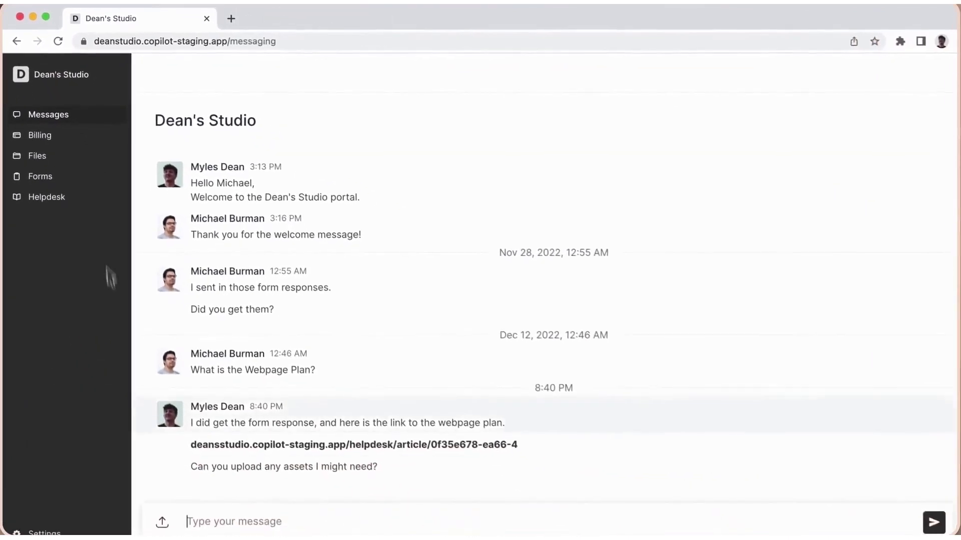
{"action": "left_click", "coordinate": [225, 521]}
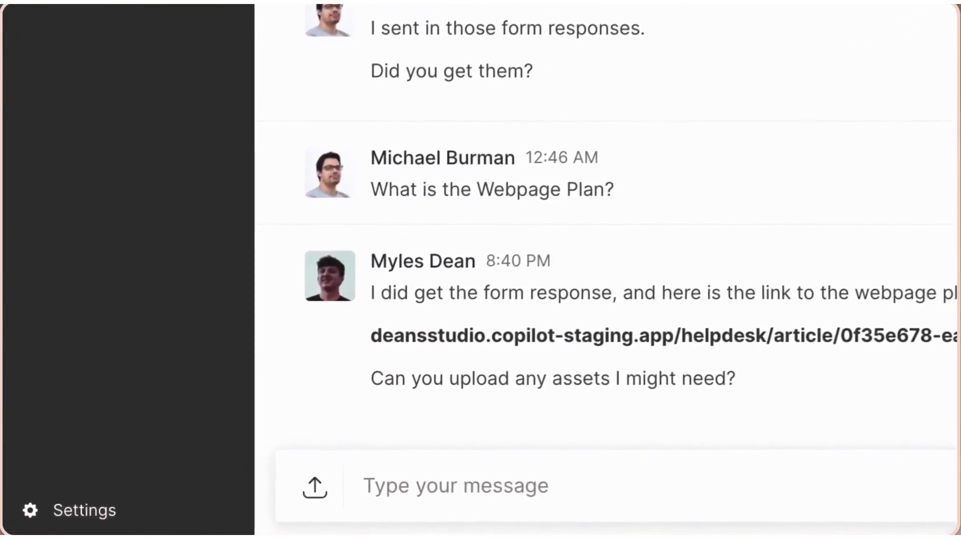
{"action": "type", "text": "Sure thing!"}
{"action": "key", "text": "Return"}
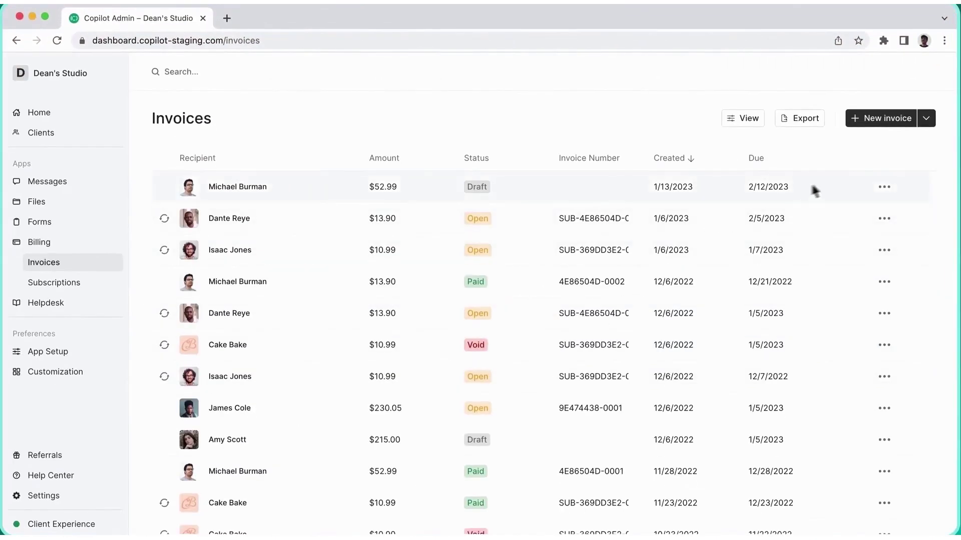
Send the $52.99 draft invoice and view it under the client portal's Billing.
{"action": "left_click", "coordinate": [884, 187]}
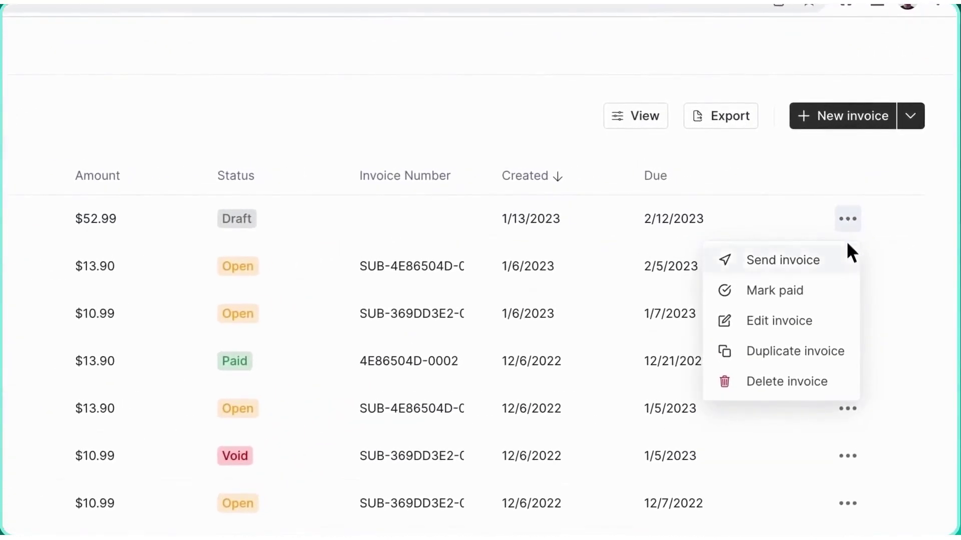
{"action": "left_click", "coordinate": [842, 256]}
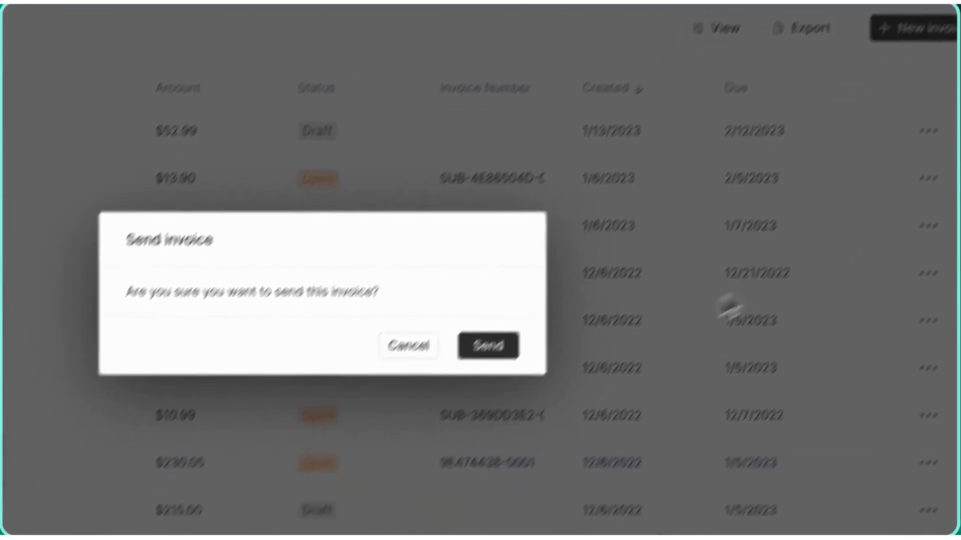
{"action": "left_click", "coordinate": [493, 350]}
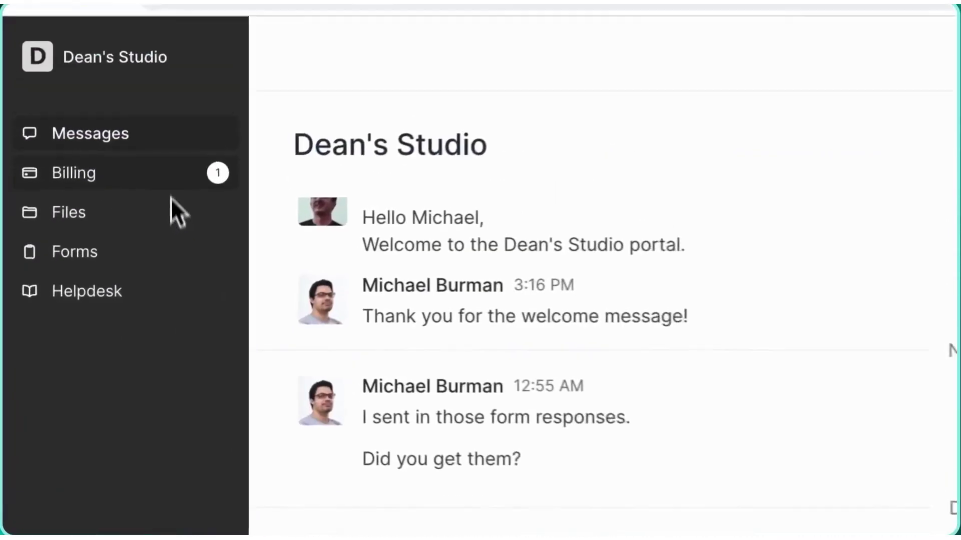
{"action": "left_click", "coordinate": [171, 179]}
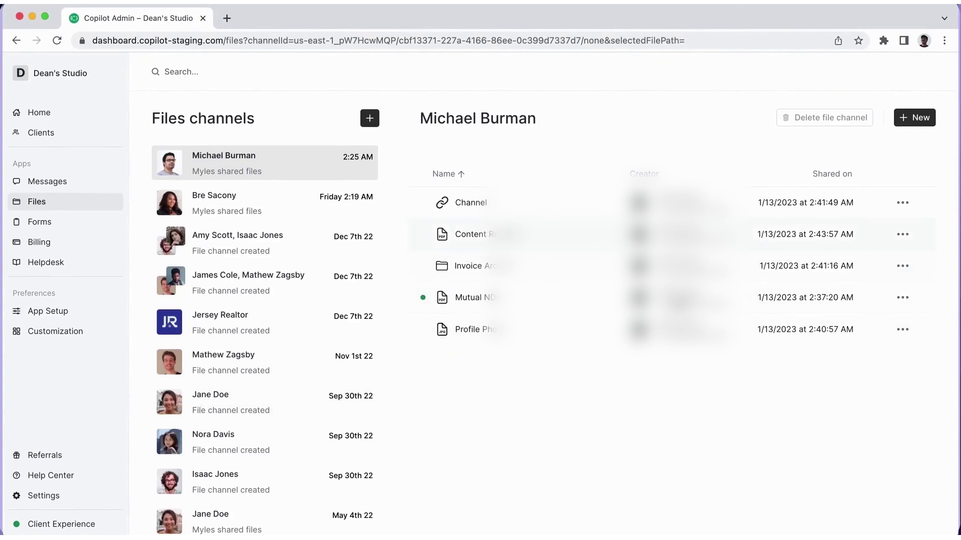
Upload Contract.pdf to the client's file channel.
{"action": "left_click", "coordinate": [911, 124]}
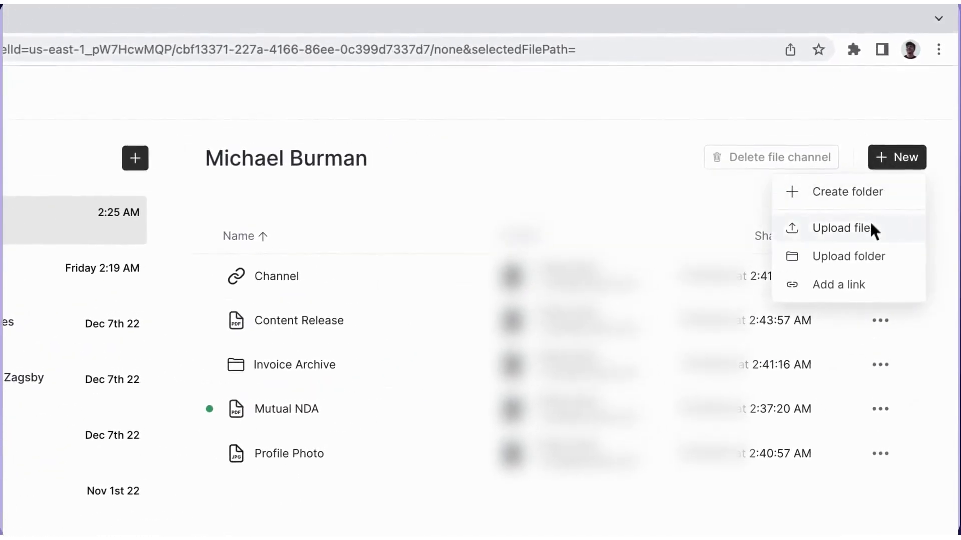
{"action": "left_click", "coordinate": [870, 215]}
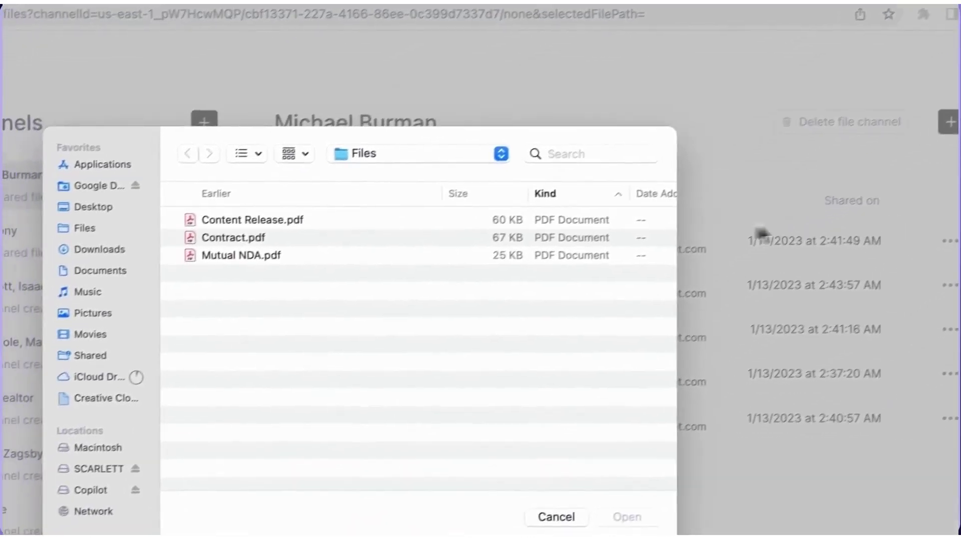
{"action": "left_click", "coordinate": [551, 239]}
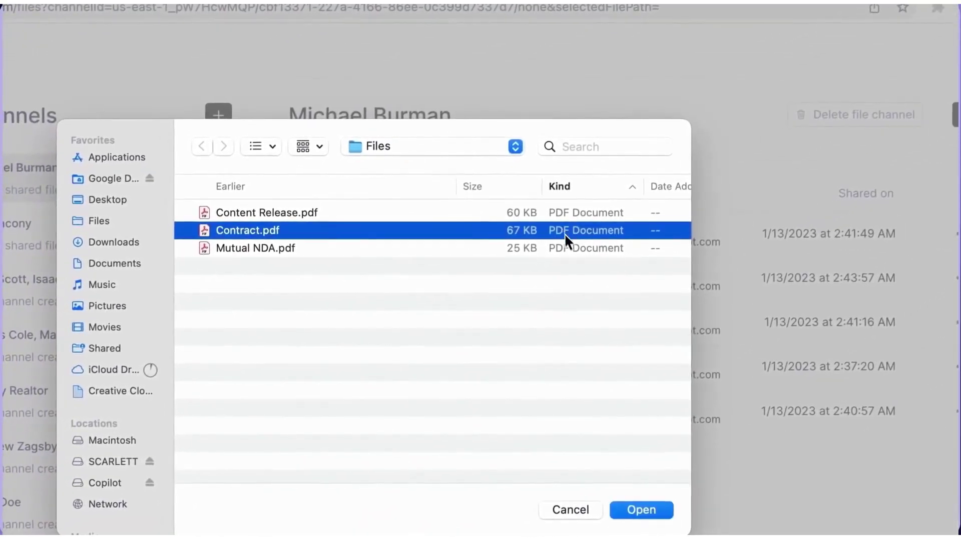
{"action": "left_click", "coordinate": [598, 350]}
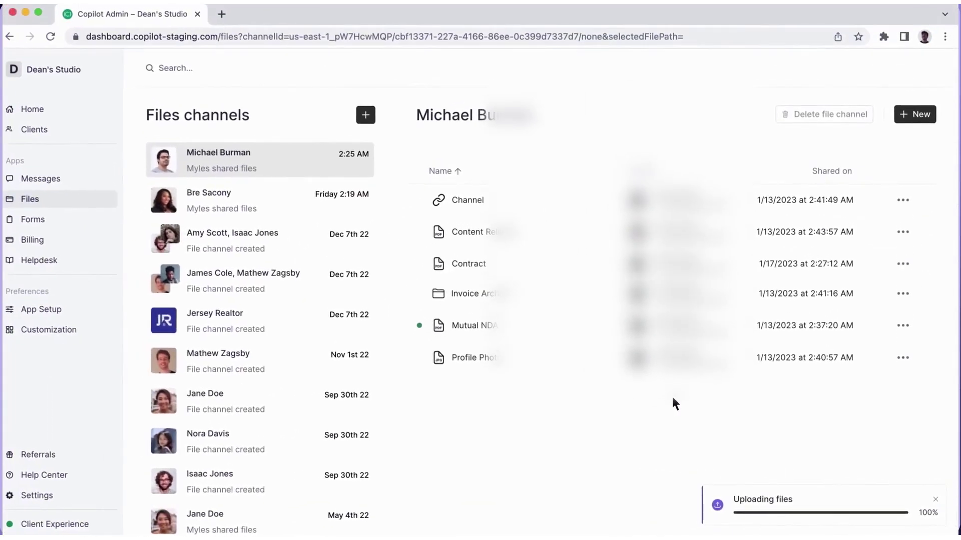
Start a Contract eSignature request and add your typed signature at the Committee blank.
{"action": "left_click", "coordinate": [902, 265]}
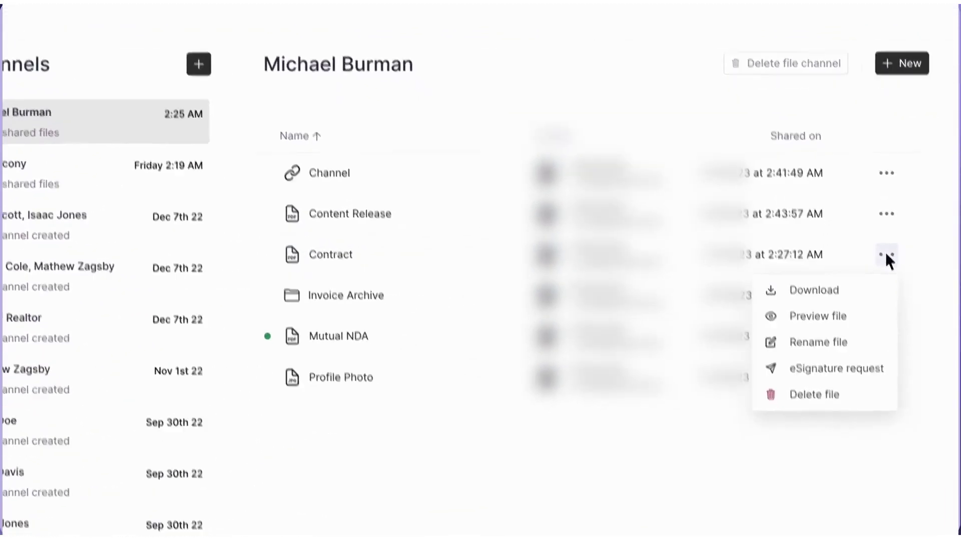
{"action": "left_click", "coordinate": [835, 332]}
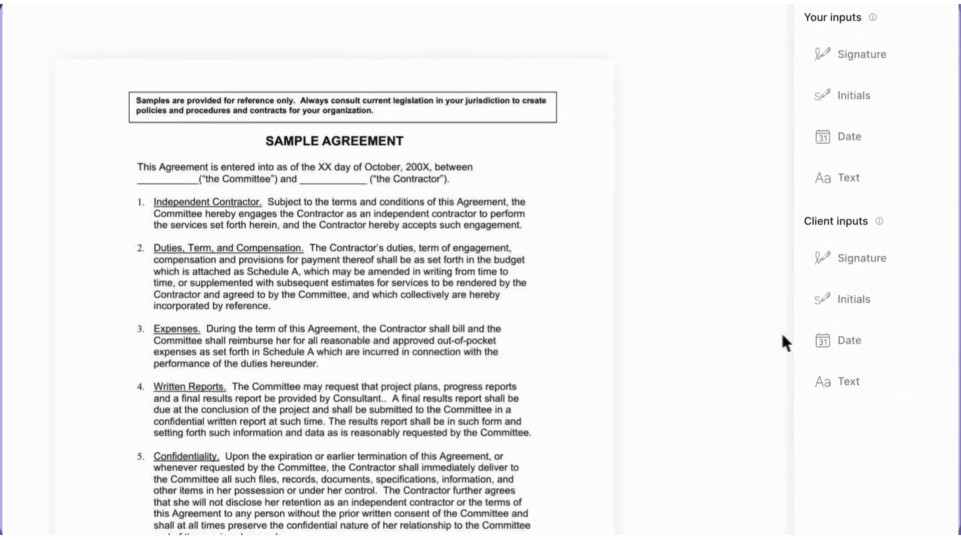
{"action": "mouse_move", "coordinate": [849, 64]}
{"action": "left_mouse_down"}
{"action": "mouse_move", "coordinate": [591, 189]}
{"action": "mouse_move", "coordinate": [264, 201]}
{"action": "left_mouse_up"}
{"action": "mouse_move", "coordinate": [274, 323]}
{"action": "left_mouse_down"}
{"action": "mouse_move", "coordinate": [229, 335]}
{"action": "mouse_move", "coordinate": [181, 318]}
{"action": "left_mouse_up"}
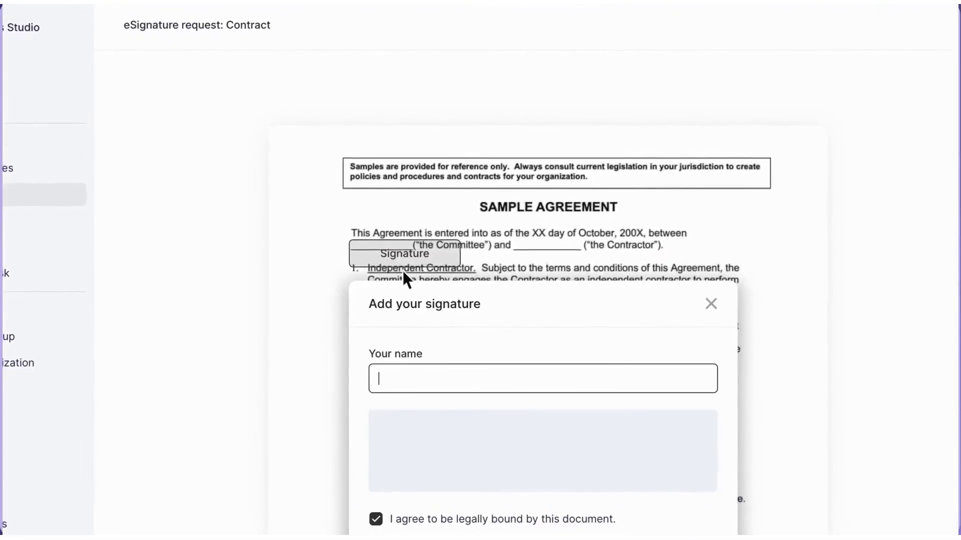
{"action": "type", "text": "Myle"}
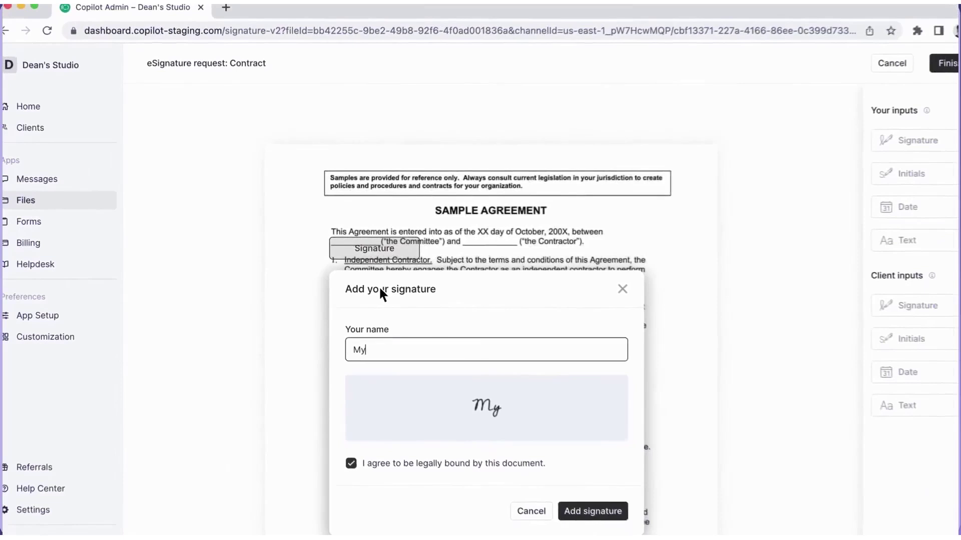
{"action": "type", "text": "s Dean"}
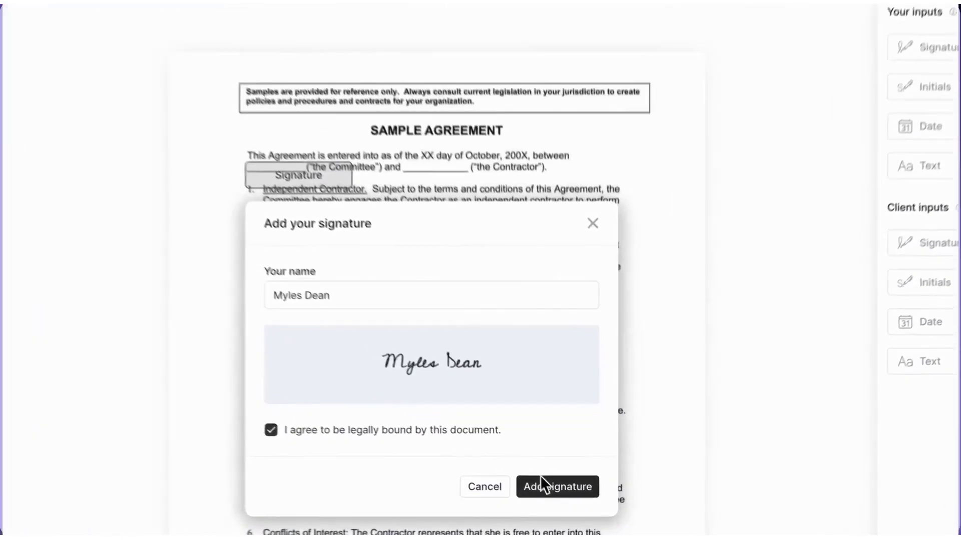
{"action": "left_click", "coordinate": [574, 496]}
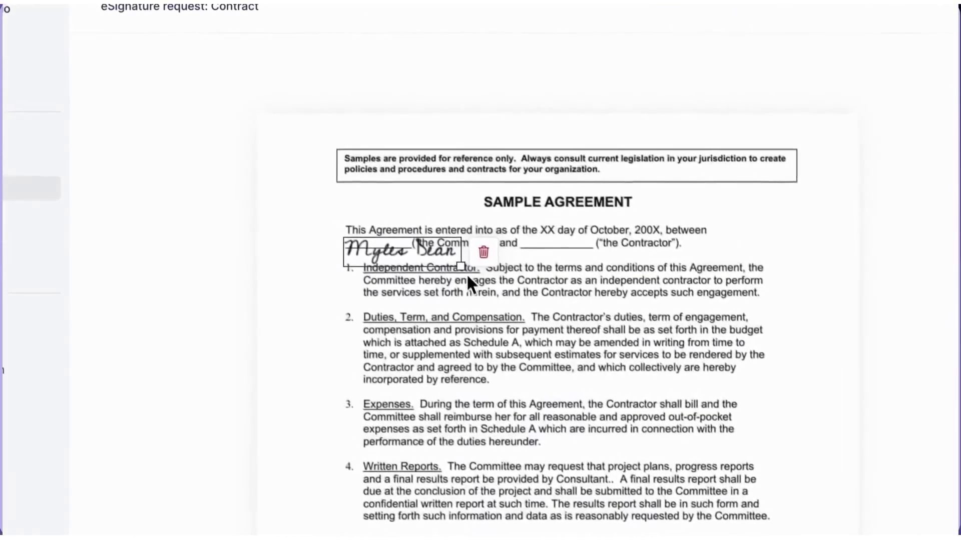
{"action": "left_click_drag", "start_coordinate": [460, 267], "coordinate": [416, 261]}
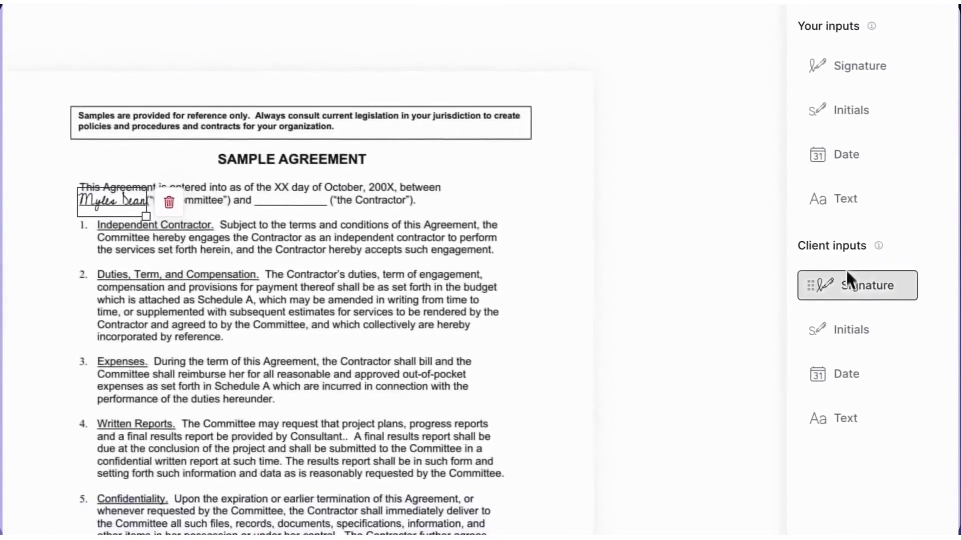
Add a client signature field at the Contractor blank, send the request, and open it in the portal.
{"action": "mouse_move", "coordinate": [851, 283]}
{"action": "left_mouse_down"}
{"action": "mouse_move", "coordinate": [597, 278]}
{"action": "mouse_move", "coordinate": [318, 214]}
{"action": "left_mouse_up"}
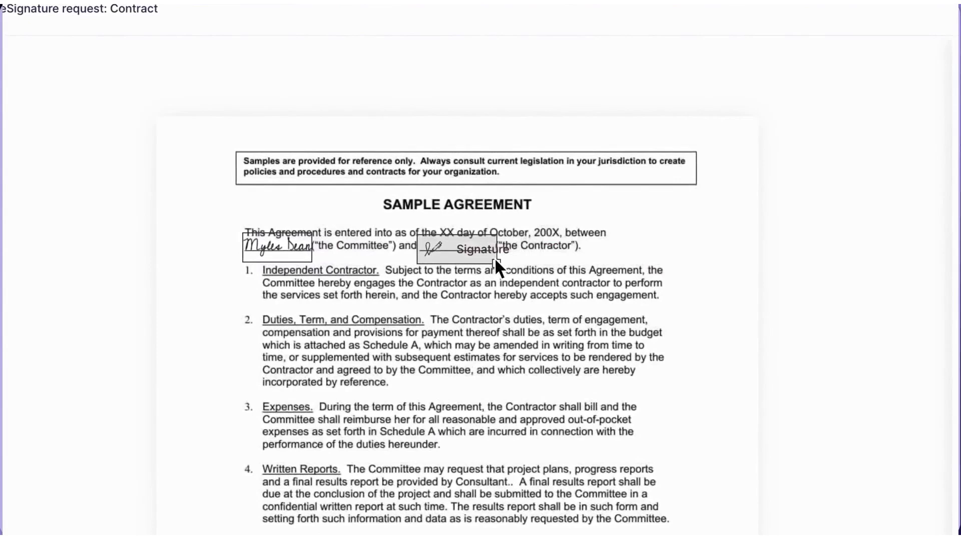
{"action": "left_click", "coordinate": [492, 258]}
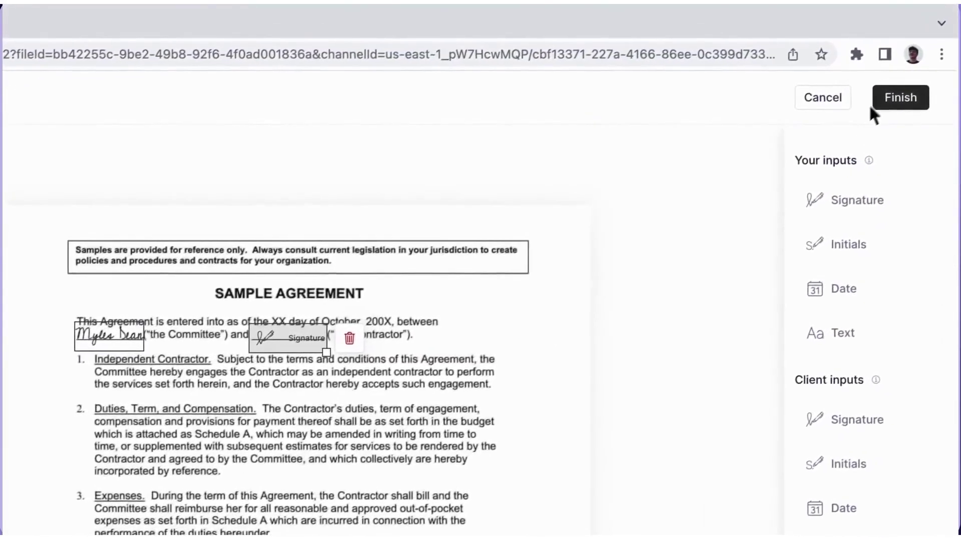
{"action": "left_click", "coordinate": [895, 97]}
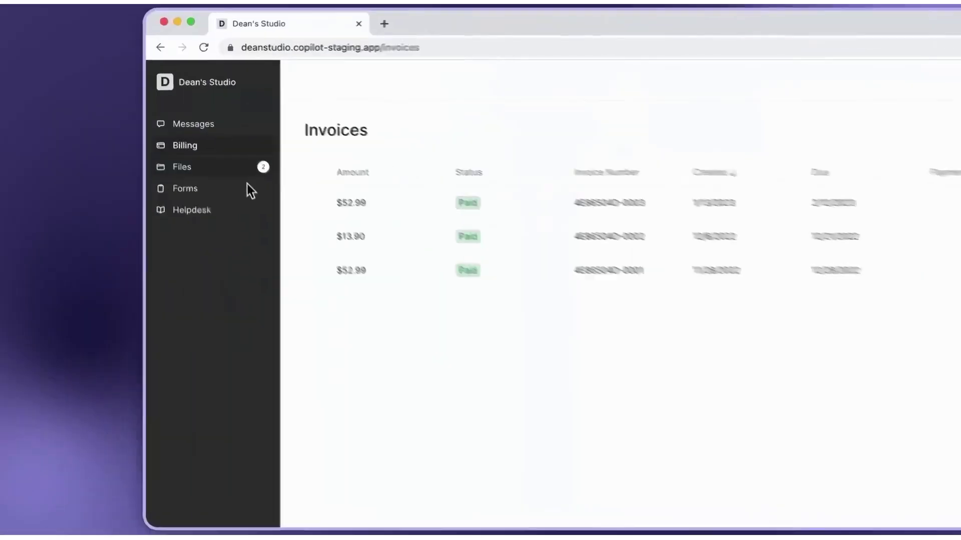
{"action": "left_click", "coordinate": [248, 173]}
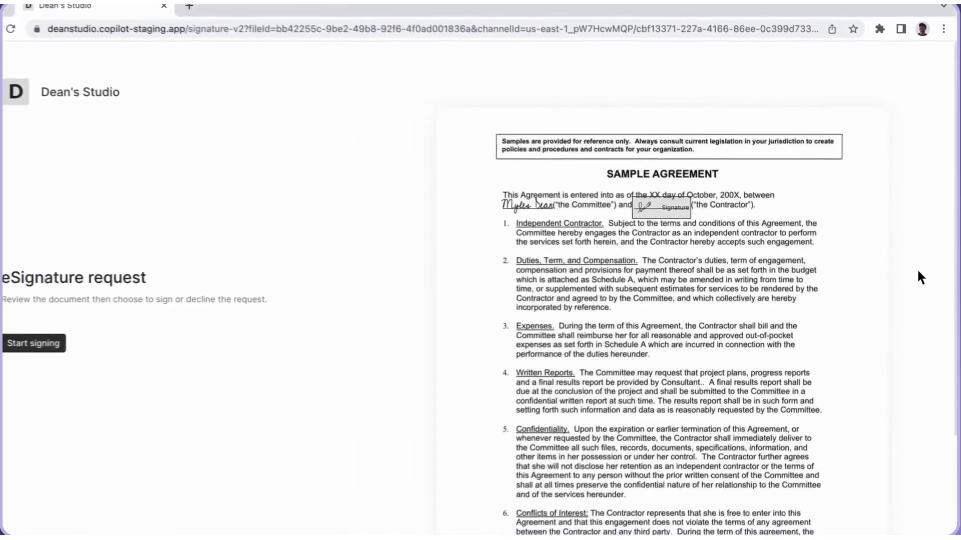
{"action": "left_click", "coordinate": [73, 340]}
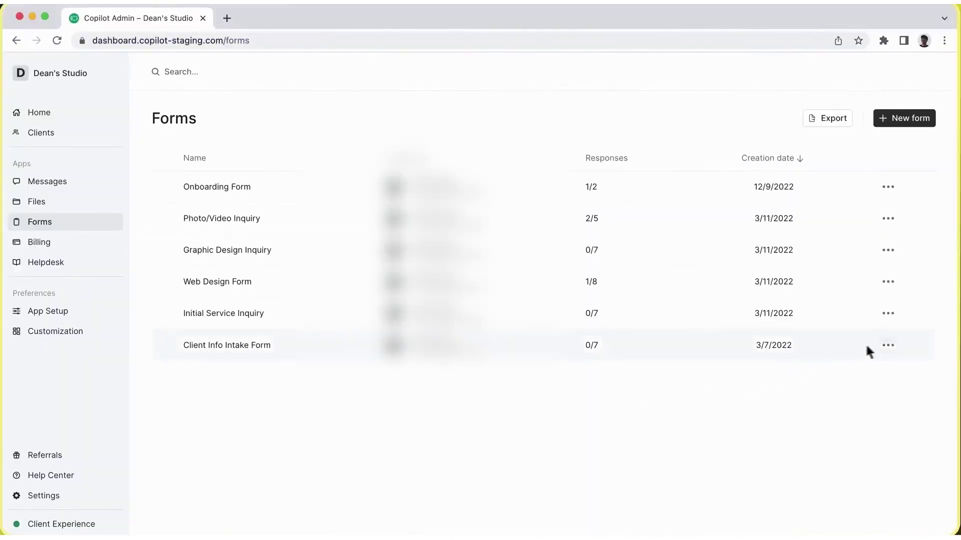
Send the Client Info Intake Form to the selected client.
{"action": "left_click", "coordinate": [886, 346]}
{"action": "left_click", "coordinate": [866, 379]}
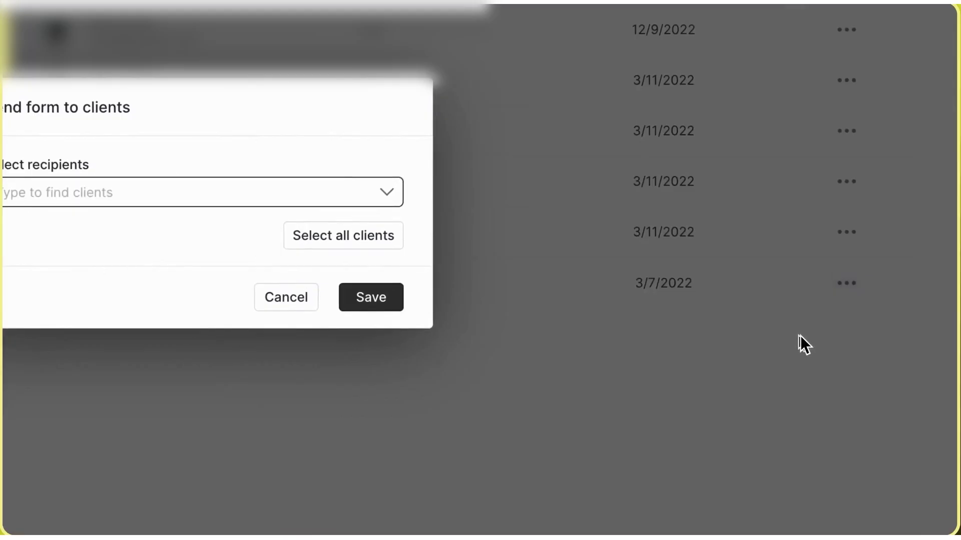
{"action": "left_click", "coordinate": [386, 192]}
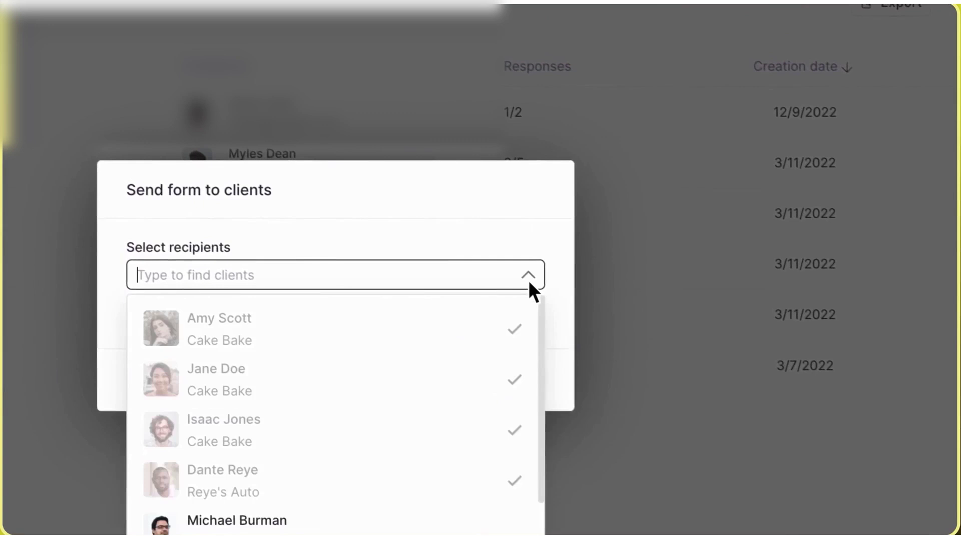
{"action": "left_click", "coordinate": [415, 520]}
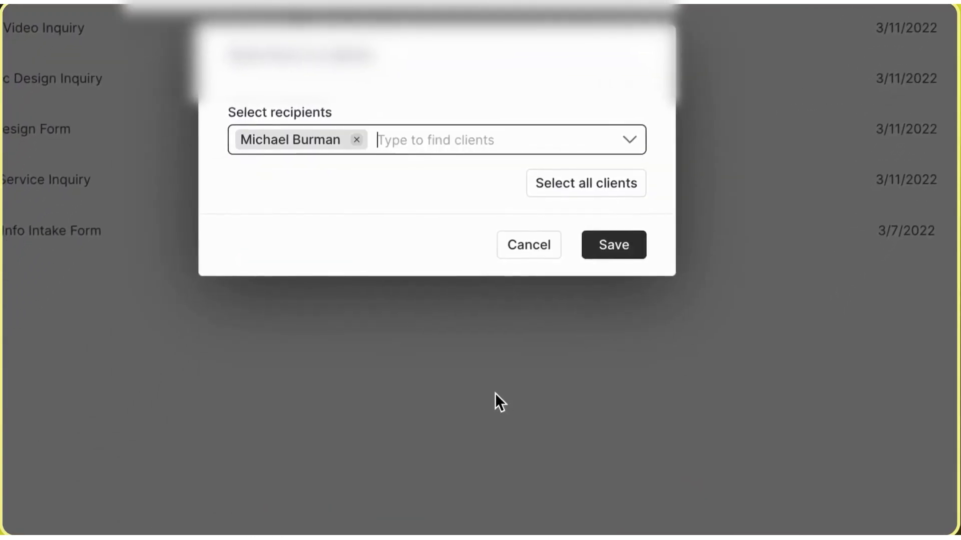
{"action": "left_click", "coordinate": [616, 244]}
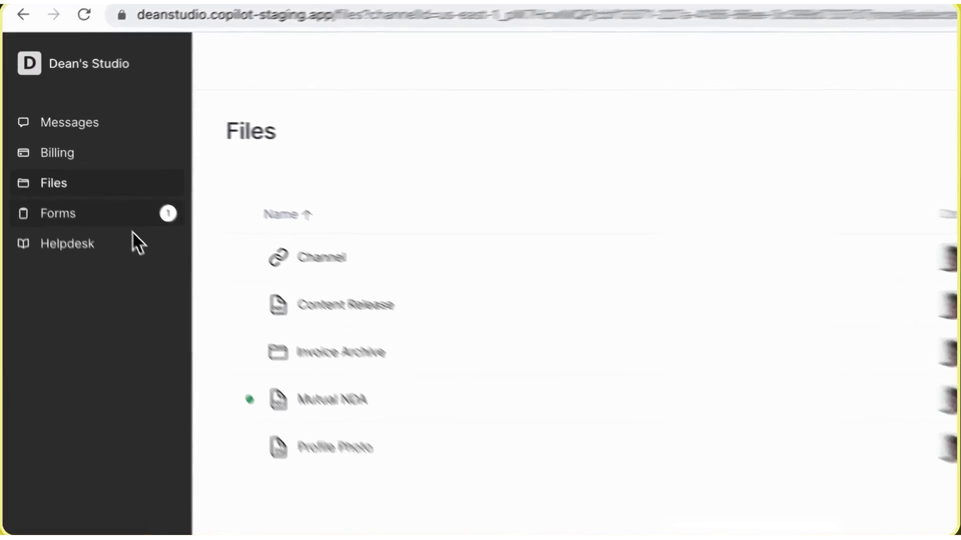
Check the form in the client portal, then move the budget-split article above 'What is SEO optimization?'.
{"action": "left_click", "coordinate": [167, 263]}
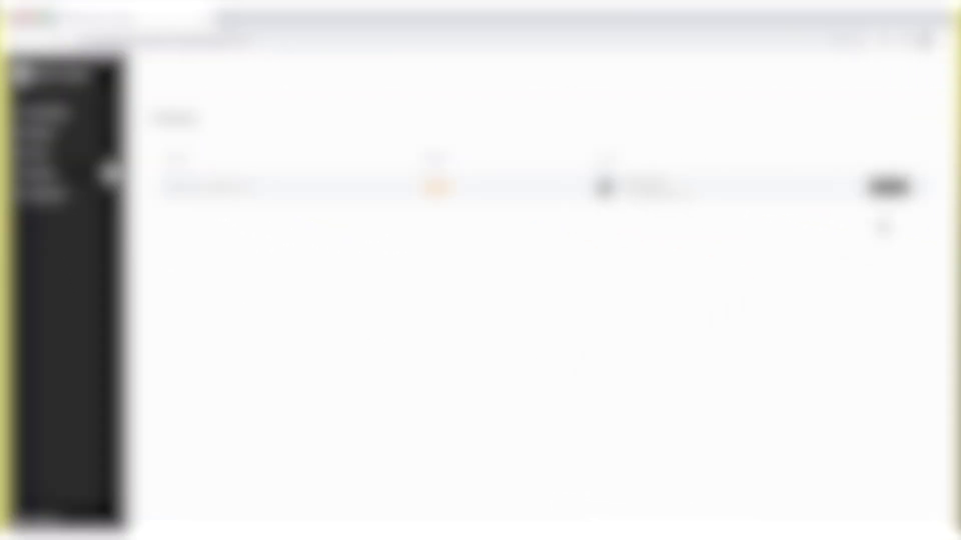
{"action": "left_click", "coordinate": [888, 186]}
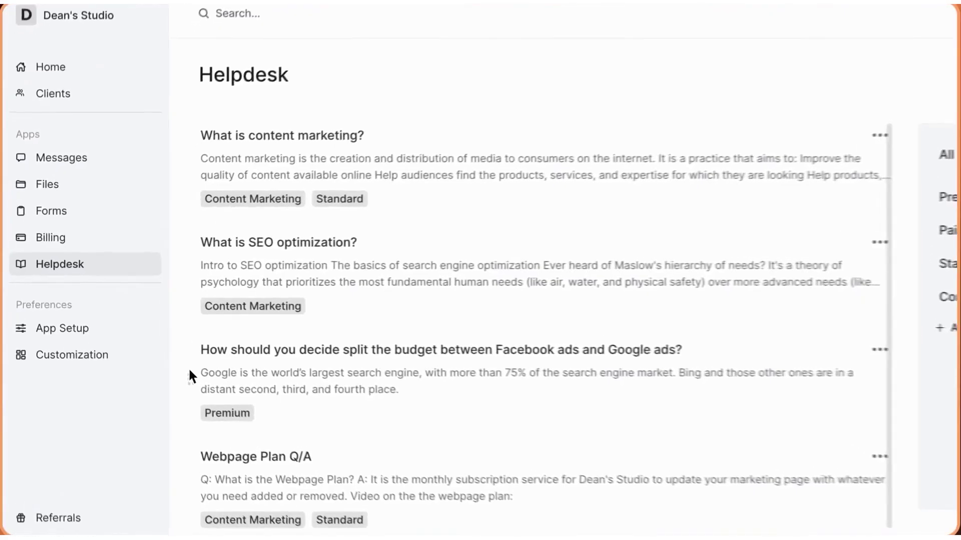
{"action": "left_click_drag", "start_coordinate": [188, 367], "coordinate": [198, 311]}
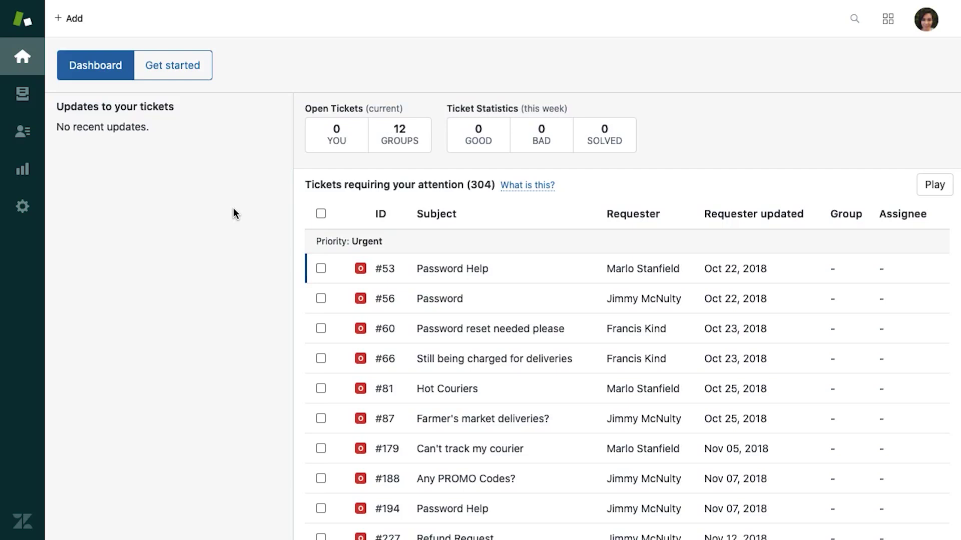
Add a brand named Caterwell on the caterwell-demo subdomain under Admin > Brands and save it.
{"action": "left_click", "coordinate": [22, 206]}
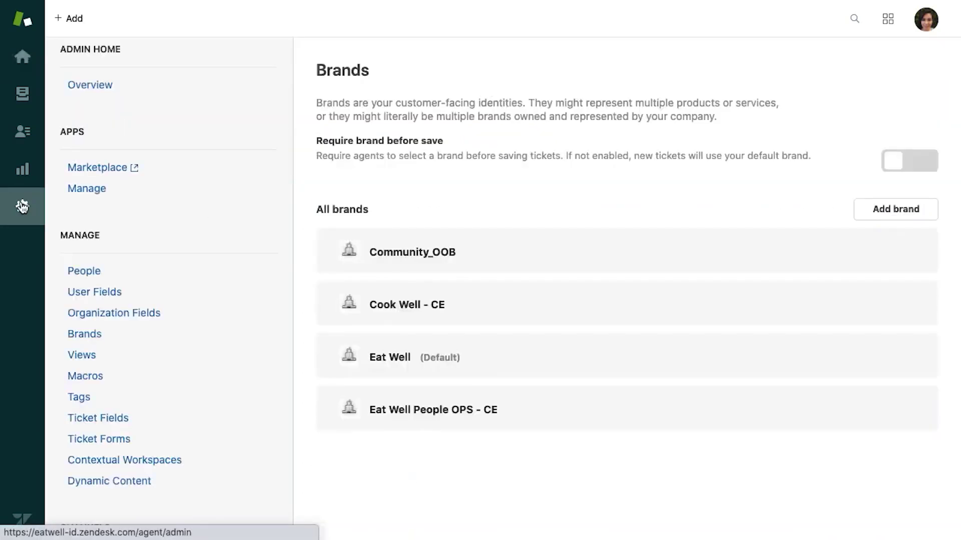
{"action": "left_click", "coordinate": [82, 334]}
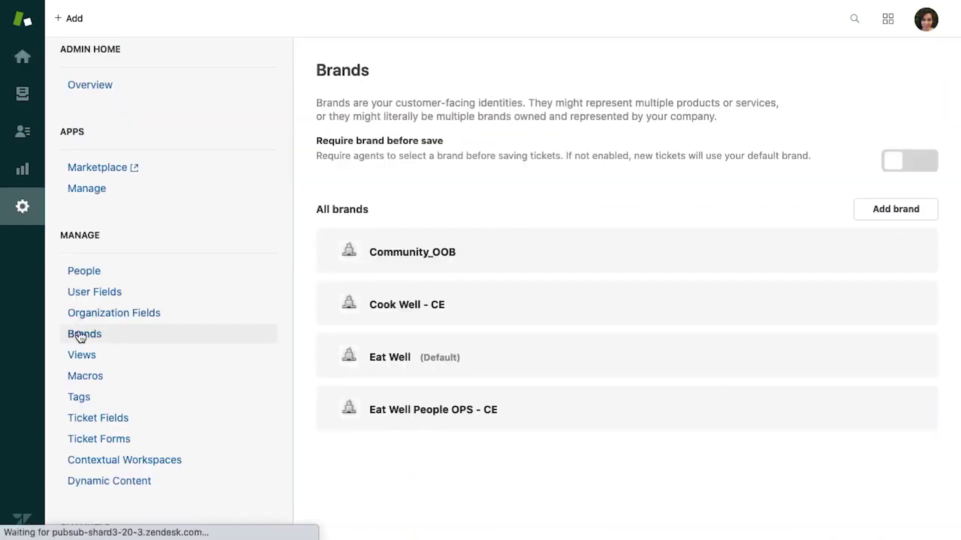
{"action": "left_click", "coordinate": [891, 215]}
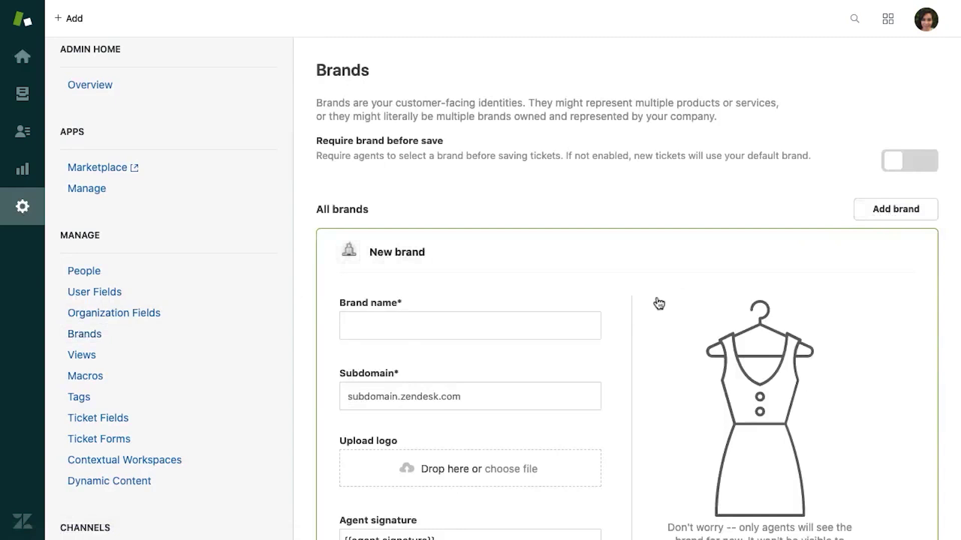
{"action": "type", "text": "Caterwell"}
{"action": "key", "text": "Tab"}
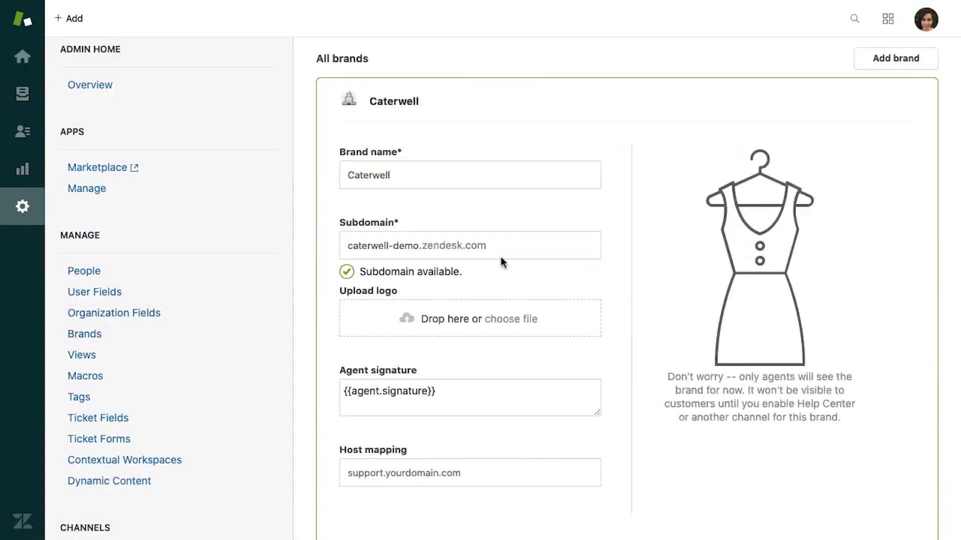
{"action": "scroll", "coordinate": [413, 478], "scroll_direction": "down", "scroll_amount": 3}
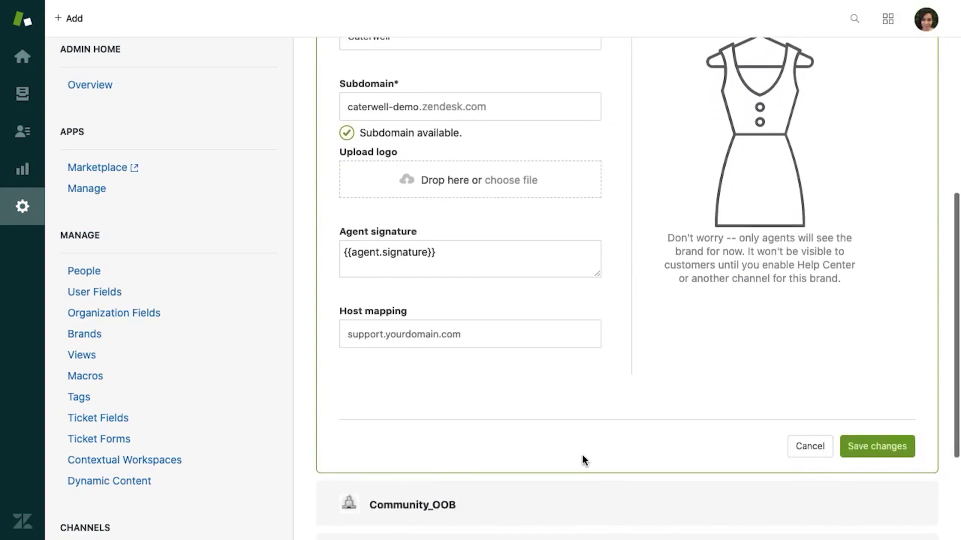
{"action": "left_click", "coordinate": [877, 446]}
{"action": "left_click", "coordinate": [426, 275]}
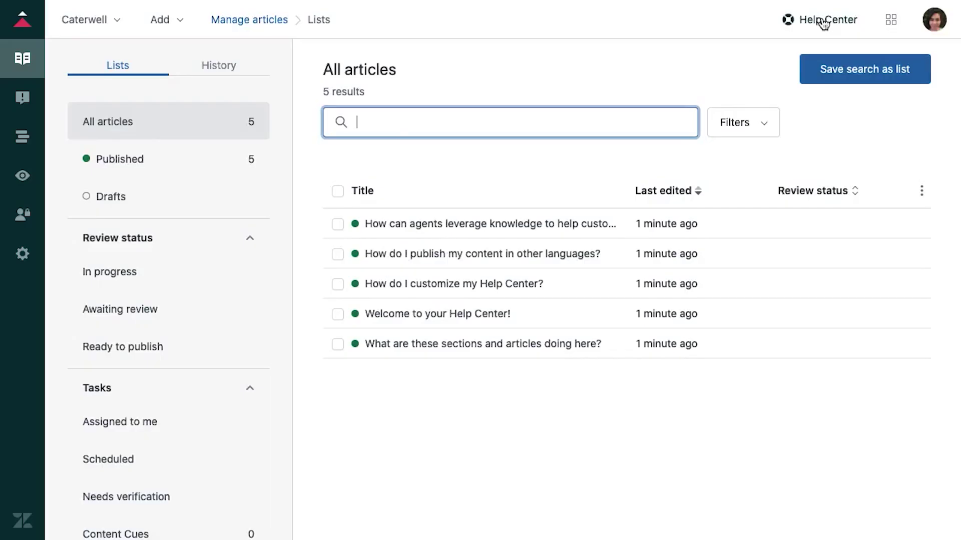
Open the Help Center FAQ and its article on agents leveraging knowledge.
{"action": "left_click", "coordinate": [823, 20]}
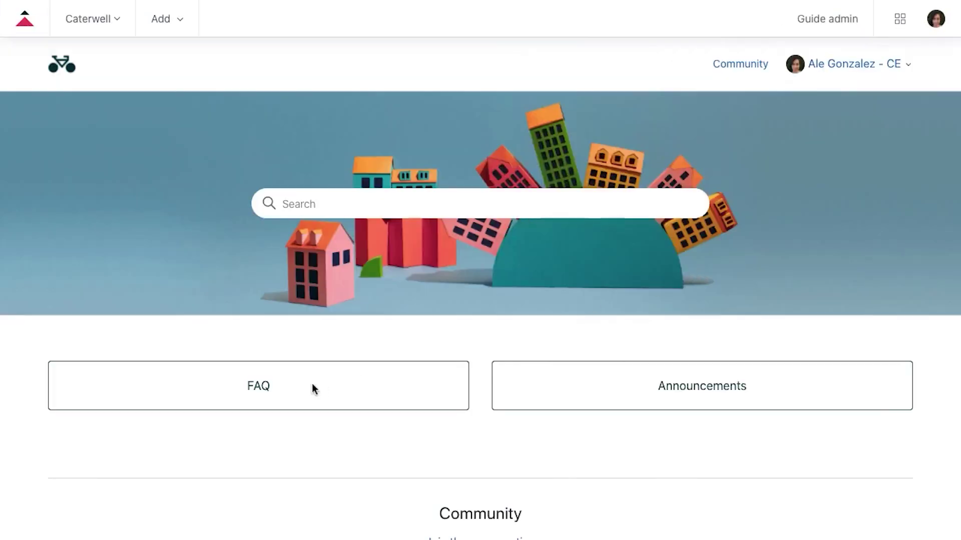
{"action": "left_click", "coordinate": [249, 389]}
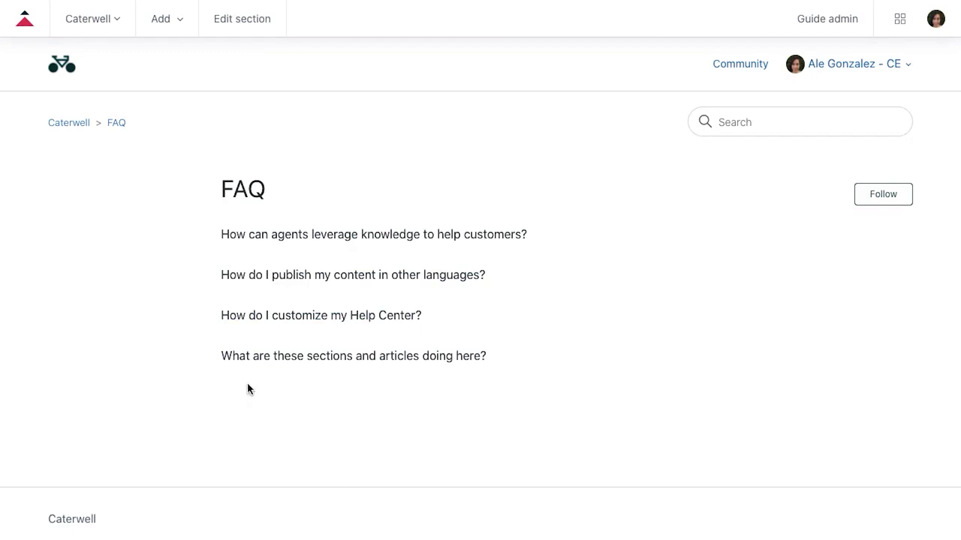
{"action": "left_click", "coordinate": [477, 239]}
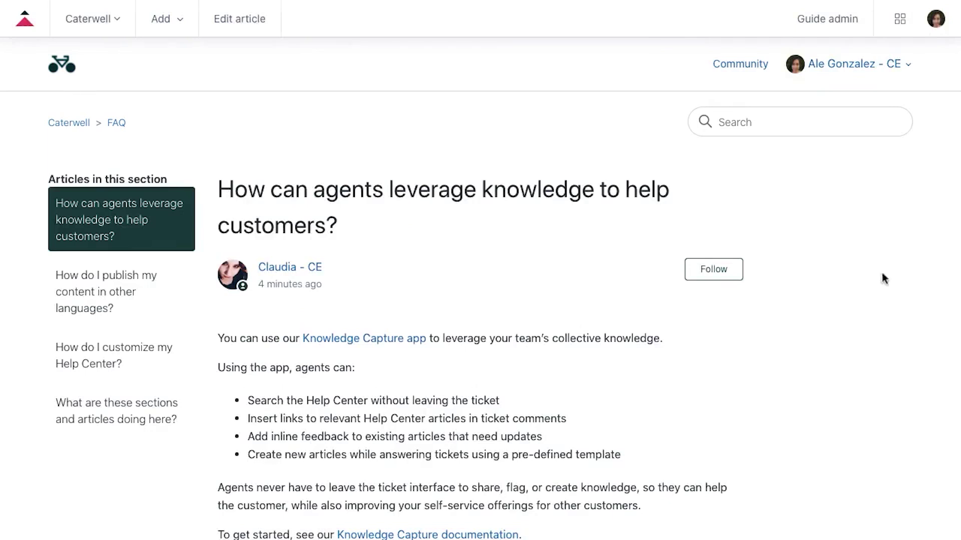
Go to Community > General Discussion and open the 'What is the community?' post.
{"action": "left_click", "coordinate": [732, 67]}
{"action": "scroll", "coordinate": [810, 186], "scroll_direction": "down", "scroll_amount": 2}
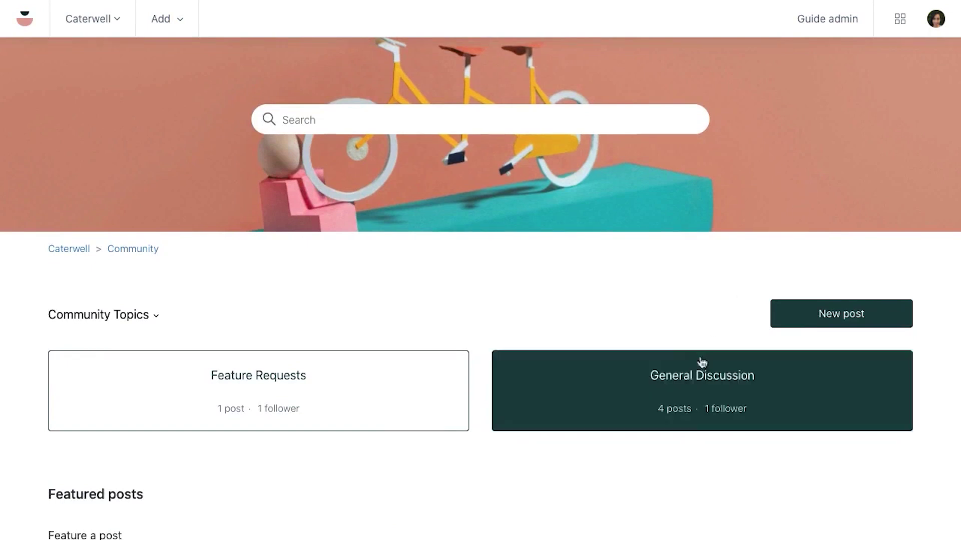
{"action": "left_click", "coordinate": [690, 376]}
{"action": "scroll", "coordinate": [400, 340], "scroll_direction": "down", "scroll_amount": 1}
{"action": "left_click", "coordinate": [125, 296]}
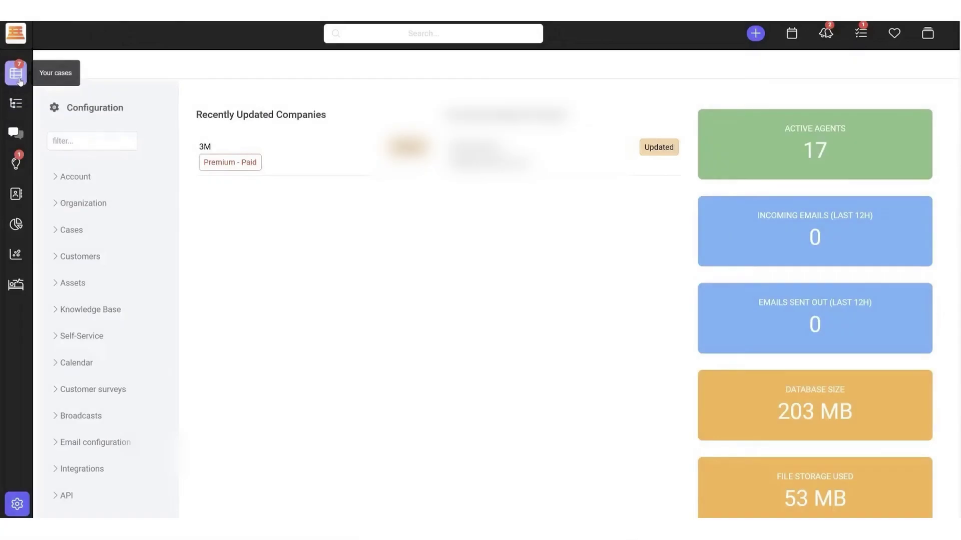
Switch the SupportBench case list from one agent's cases to Team Cases (124 cases).
{"action": "left_click", "coordinate": [20, 80]}
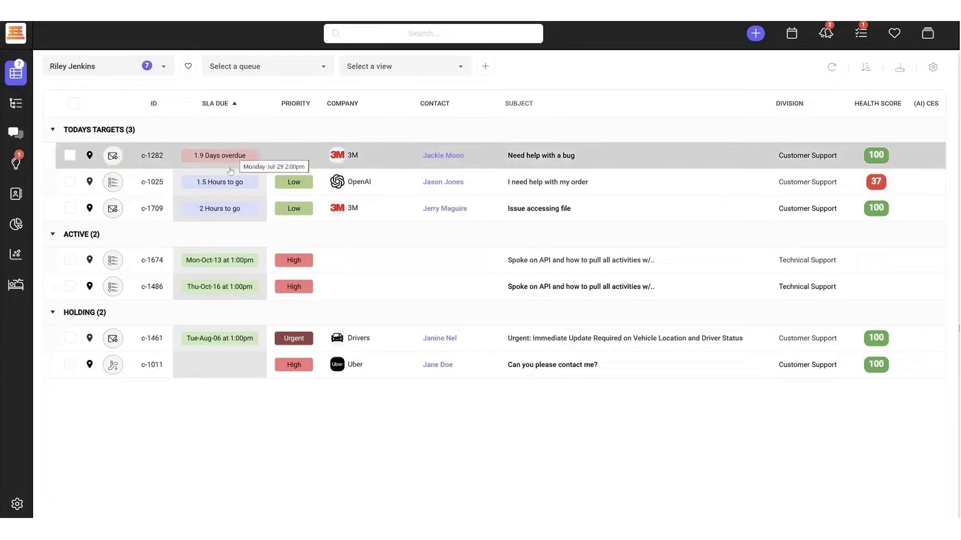
{"action": "left_click", "coordinate": [163, 73]}
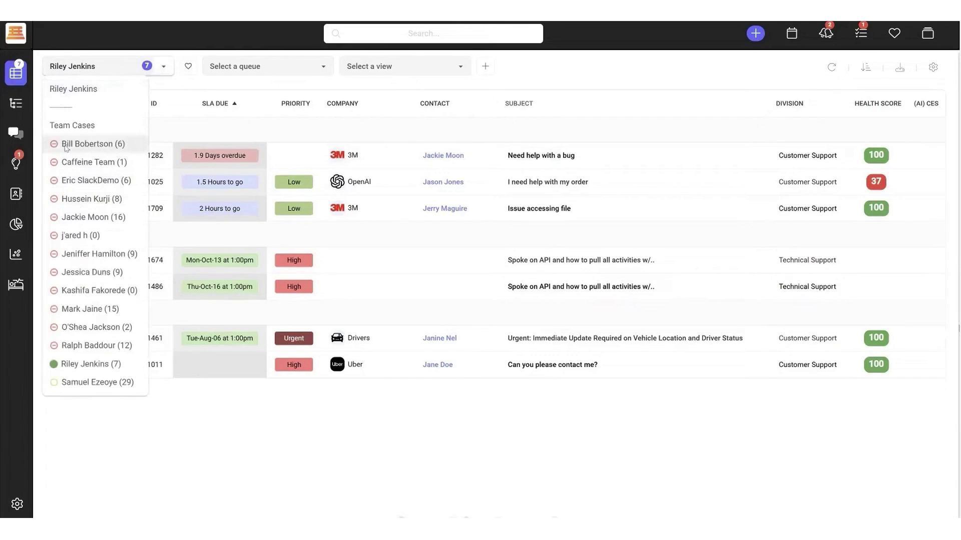
{"action": "left_click", "coordinate": [86, 127]}
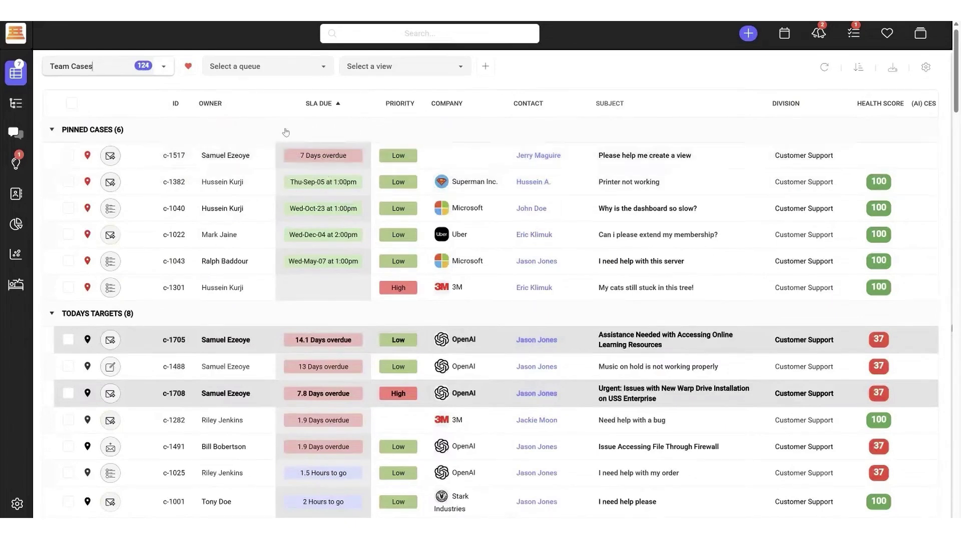
{"action": "scroll", "coordinate": [285, 132], "scroll_direction": "down", "scroll_amount": 2}
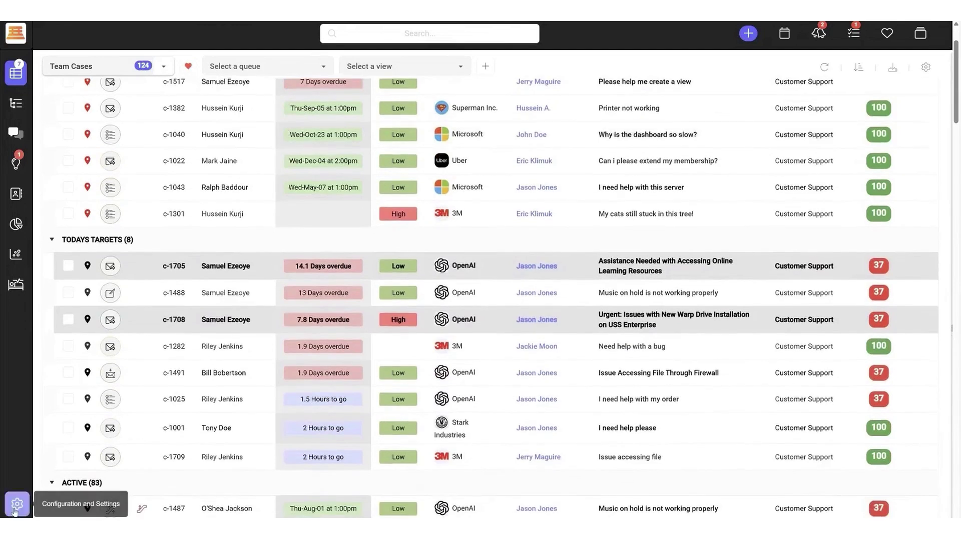
Open the Support queue under Configuration > Organization > Queues.
{"action": "left_click", "coordinate": [15, 509]}
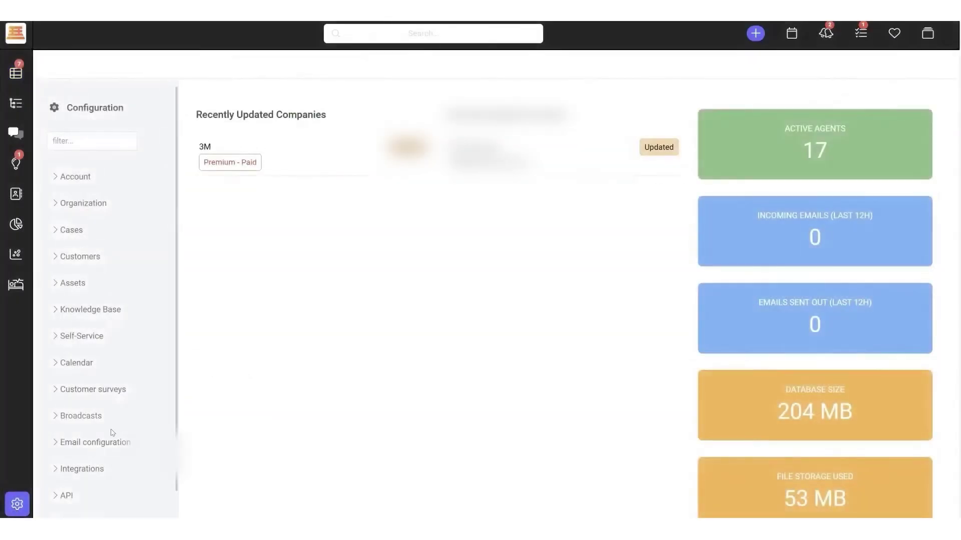
{"action": "left_click", "coordinate": [83, 205]}
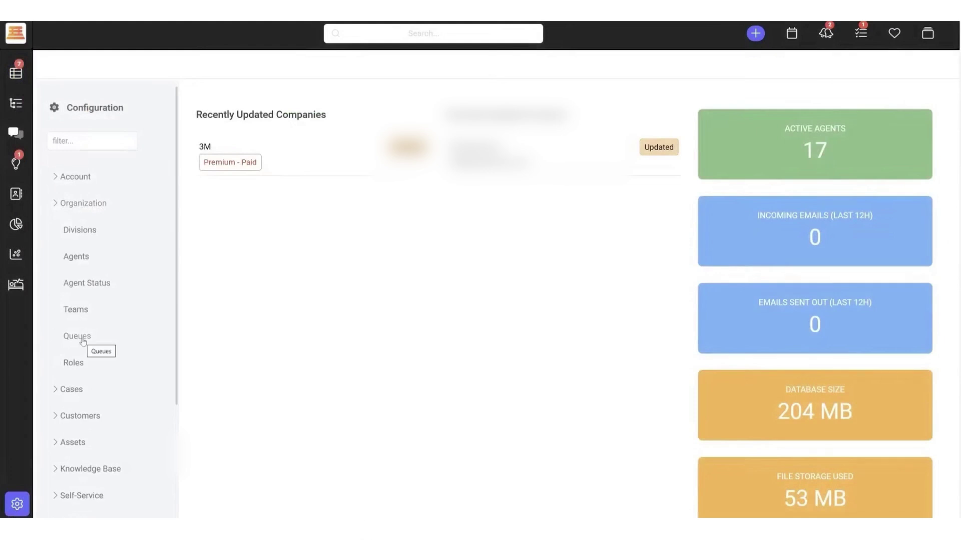
{"action": "left_click", "coordinate": [83, 342]}
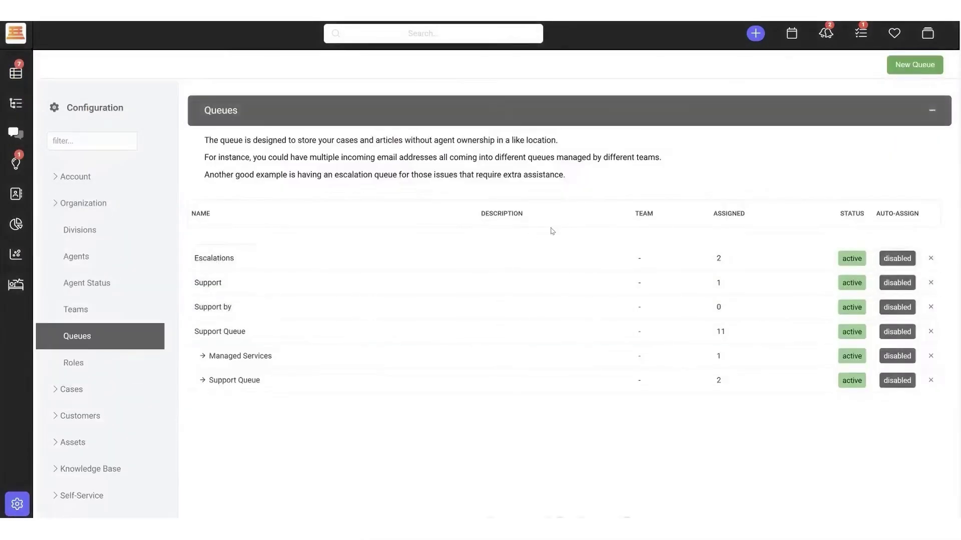
{"action": "left_click", "coordinate": [313, 281]}
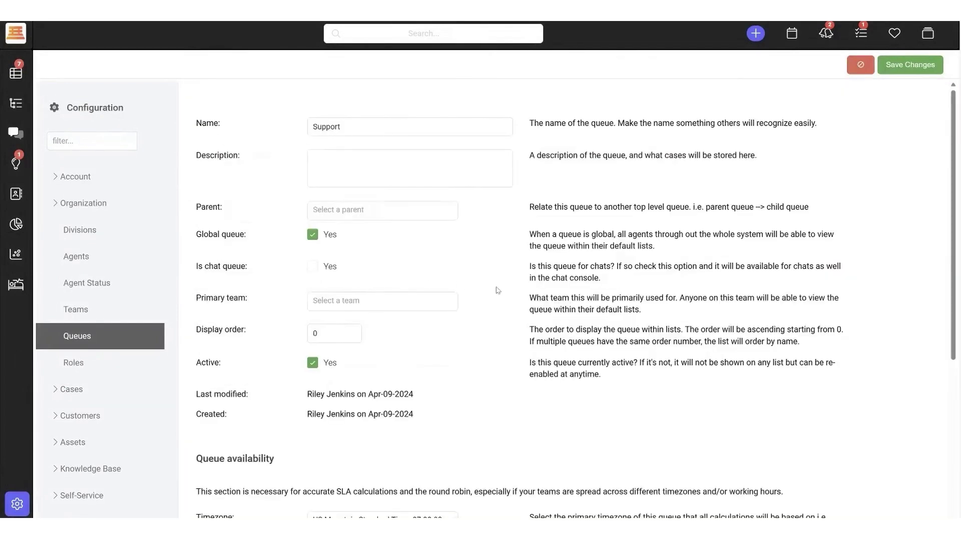
Turn on auto-assignment for the Support queue and associate Caffeine Team with it.
{"action": "scroll", "coordinate": [497, 290], "scroll_direction": "down", "scroll_amount": 5}
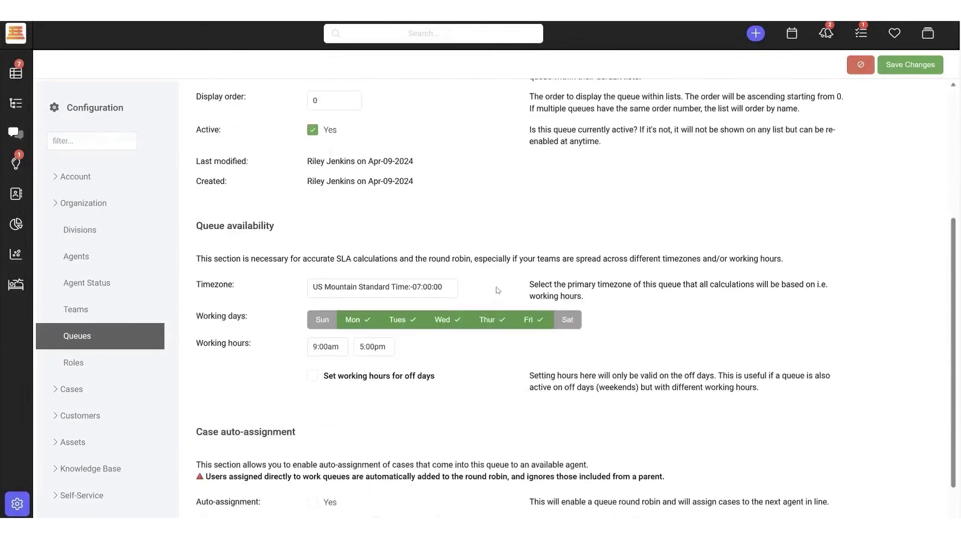
{"action": "scroll", "coordinate": [498, 290], "scroll_direction": "down", "scroll_amount": 3}
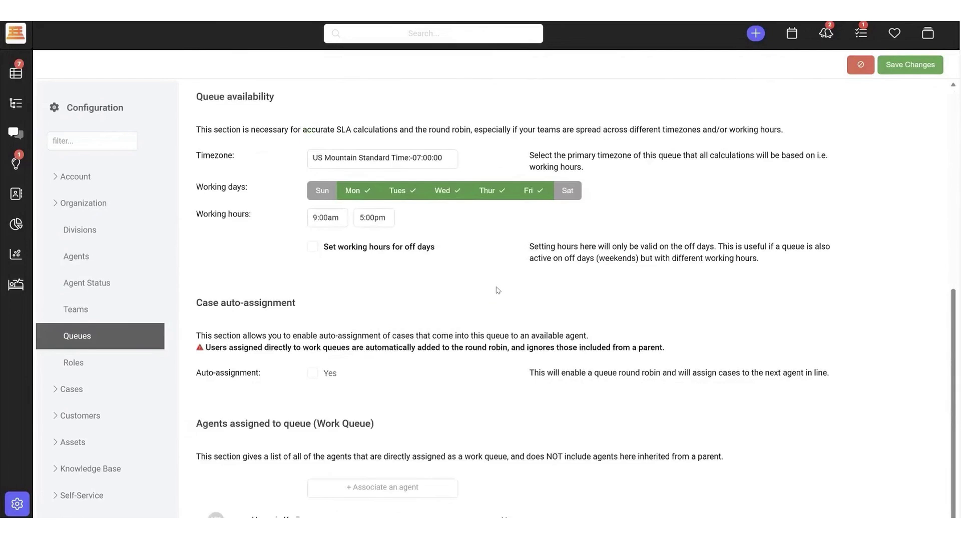
{"action": "left_click", "coordinate": [309, 373]}
{"action": "scroll", "coordinate": [312, 376], "scroll_direction": "down", "scroll_amount": 4}
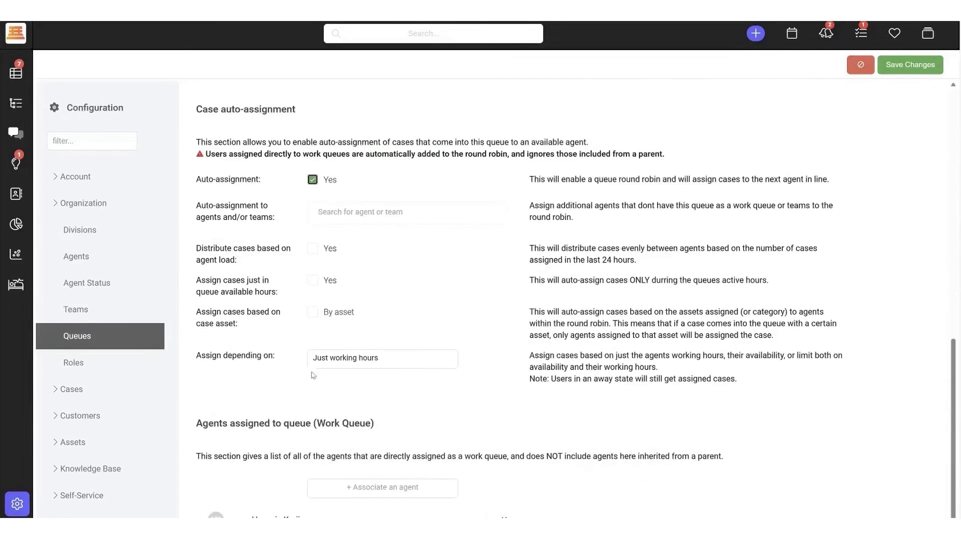
{"action": "left_click", "coordinate": [384, 493]}
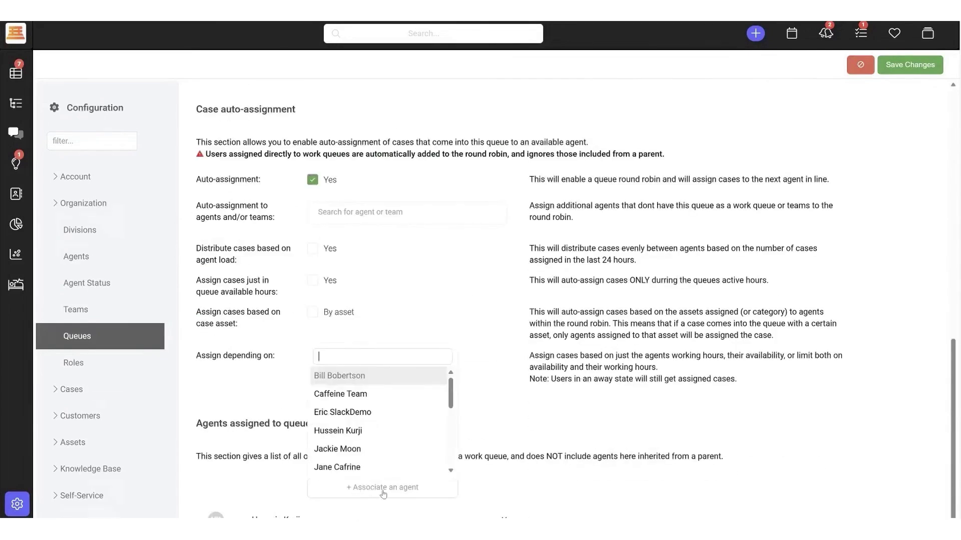
{"action": "left_click", "coordinate": [365, 394]}
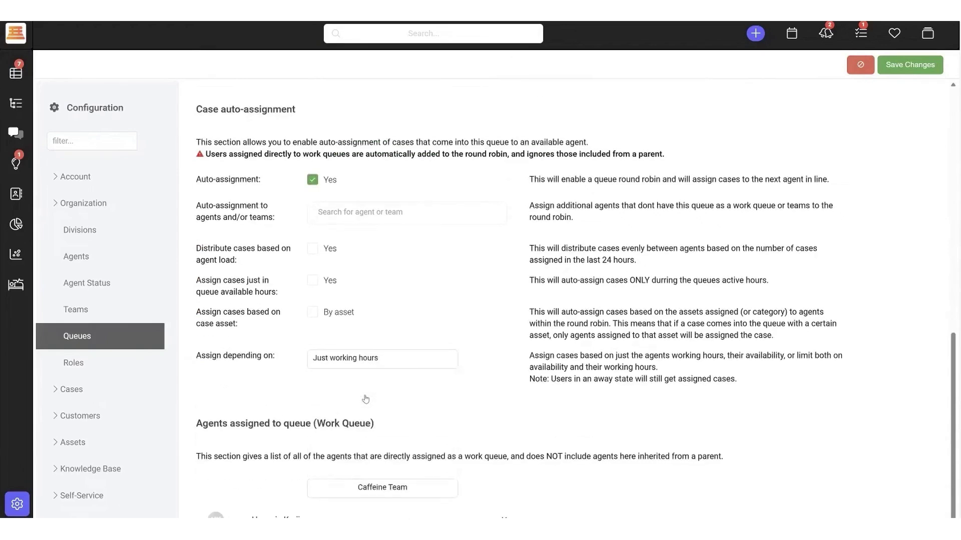
{"action": "scroll", "coordinate": [365, 399], "scroll_direction": "down", "scroll_amount": 1}
{"action": "scroll", "coordinate": [365, 399], "scroll_direction": "up", "scroll_amount": 1}
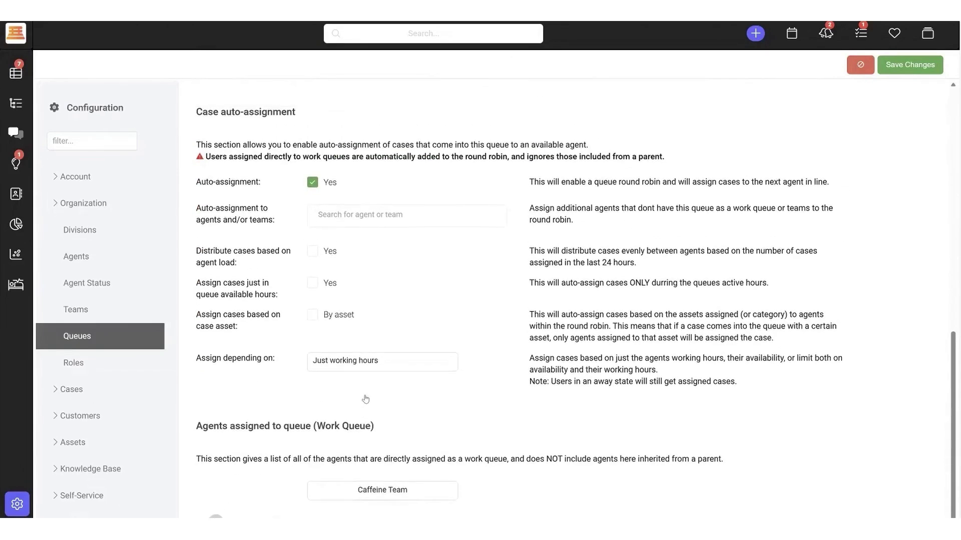
{"action": "scroll", "coordinate": [408, 266], "scroll_direction": "up", "scroll_amount": 10}
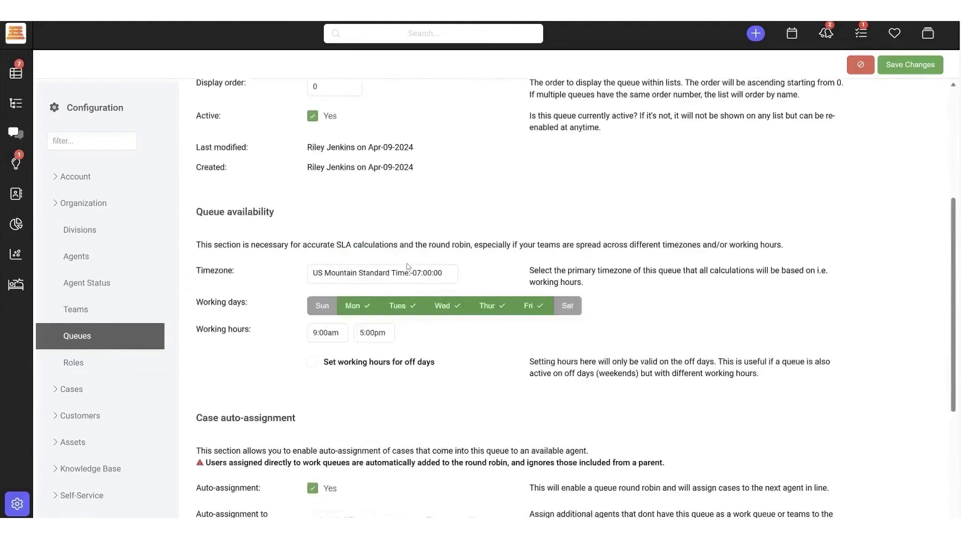
Open the detail panel of case c-1282 'Need help with a bug' and read through it.
{"action": "left_click", "coordinate": [18, 75]}
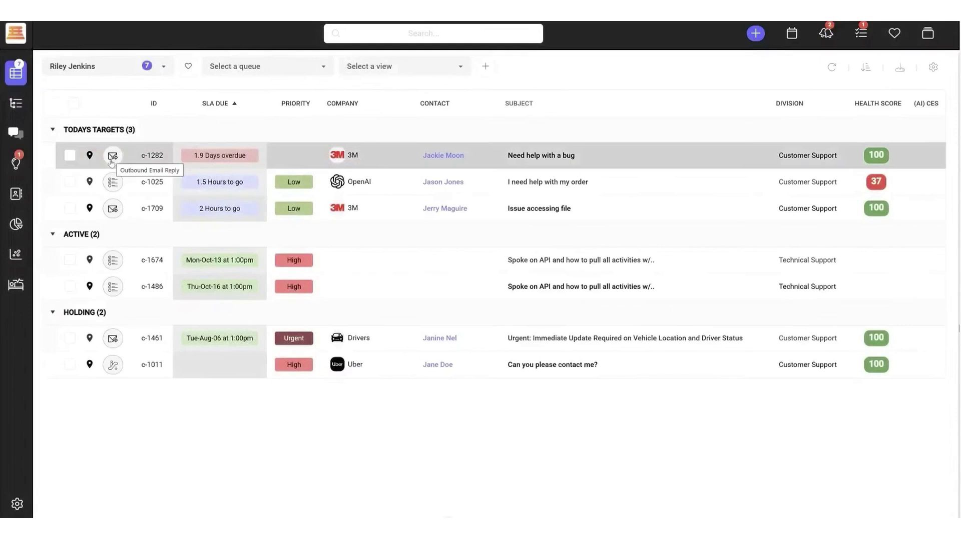
{"action": "left_click", "coordinate": [112, 157]}
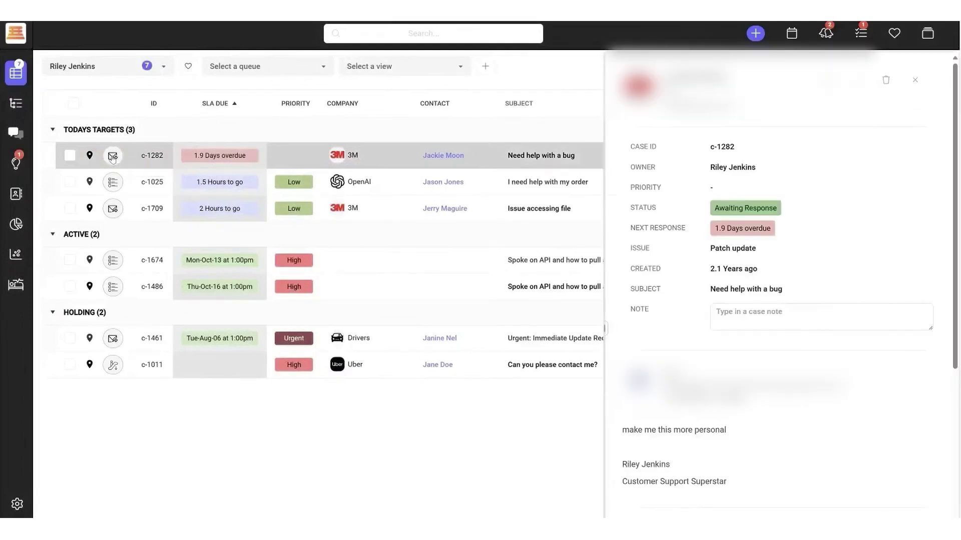
{"action": "scroll", "coordinate": [806, 359], "scroll_direction": "down", "scroll_amount": 3}
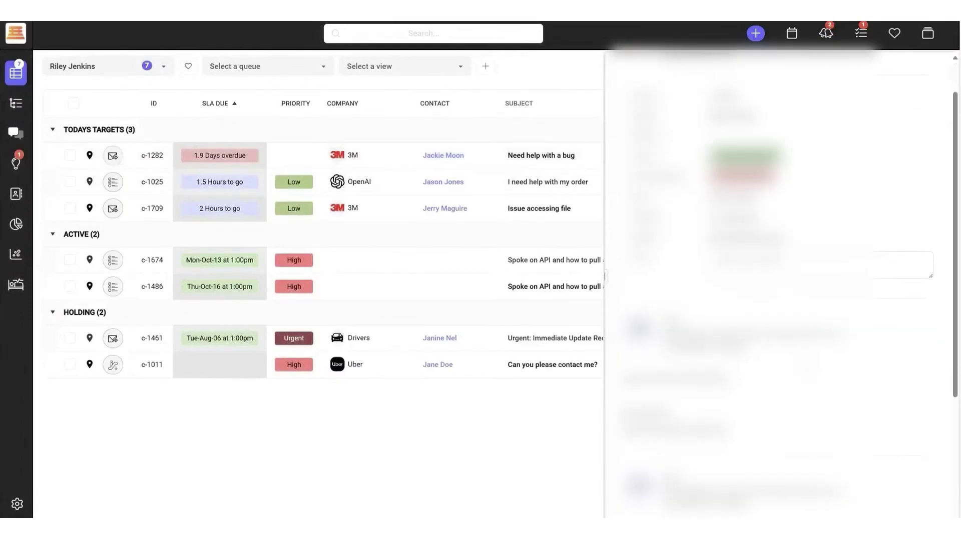
{"action": "scroll", "coordinate": [780, 300], "scroll_direction": "down", "scroll_amount": 3}
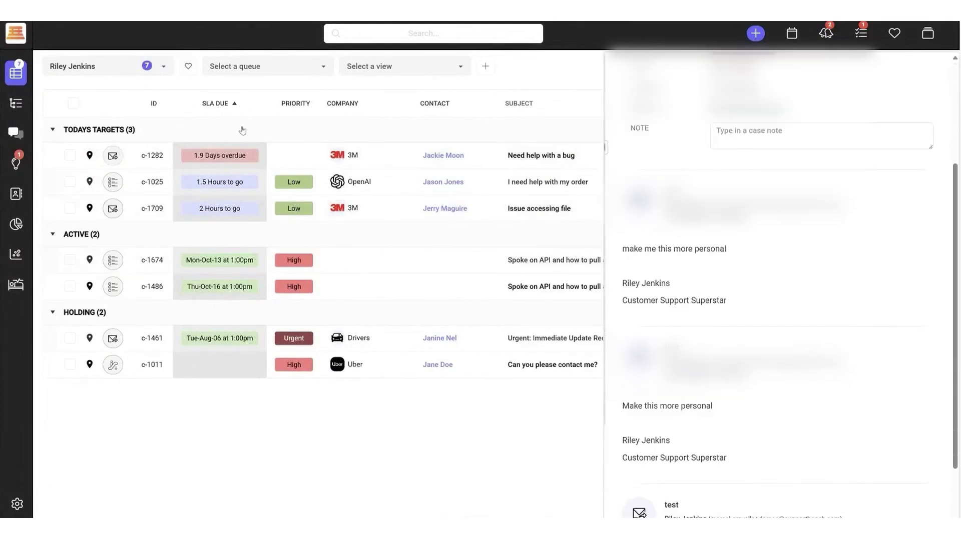
{"action": "left_click", "coordinate": [527, 151]}
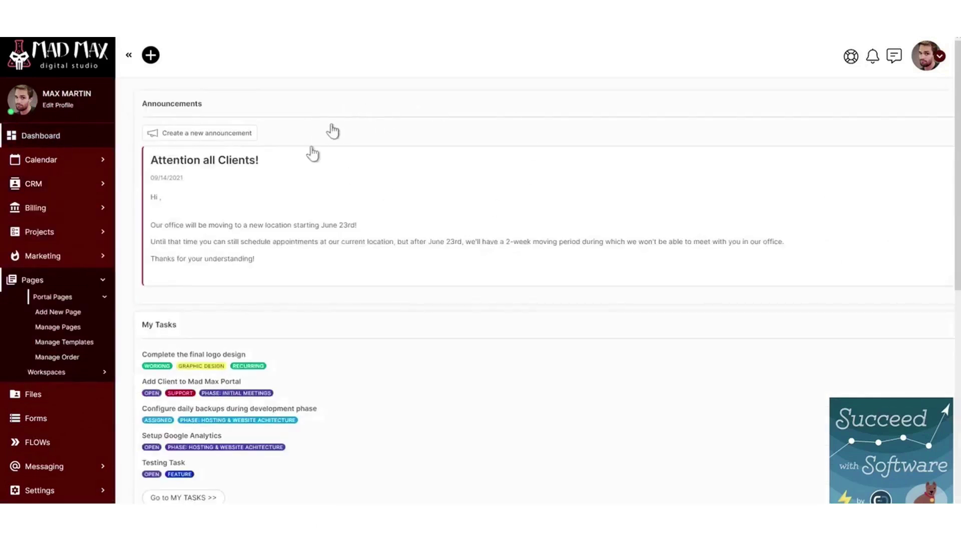
Start a new SuiteDash announcement, then cancel it without saving.
{"action": "scroll", "coordinate": [369, 339], "scroll_direction": "down", "scroll_amount": 3}
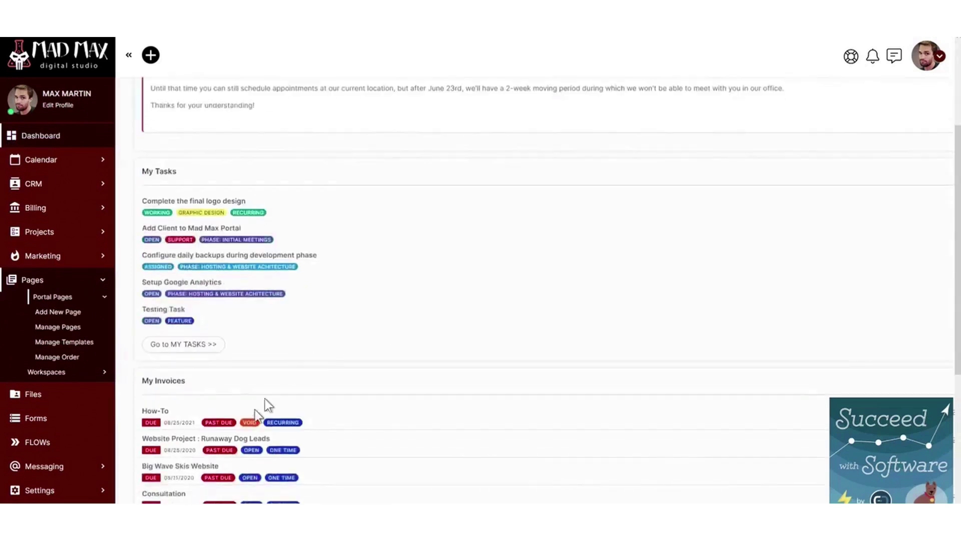
{"action": "scroll", "coordinate": [260, 209], "scroll_direction": "up", "scroll_amount": 3}
{"action": "left_click", "coordinate": [206, 140]}
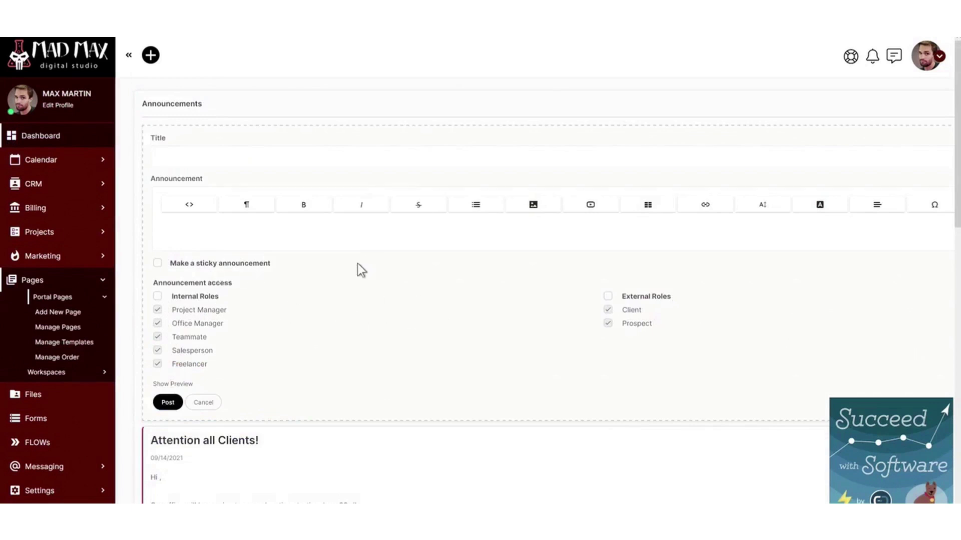
{"action": "left_click", "coordinate": [406, 236]}
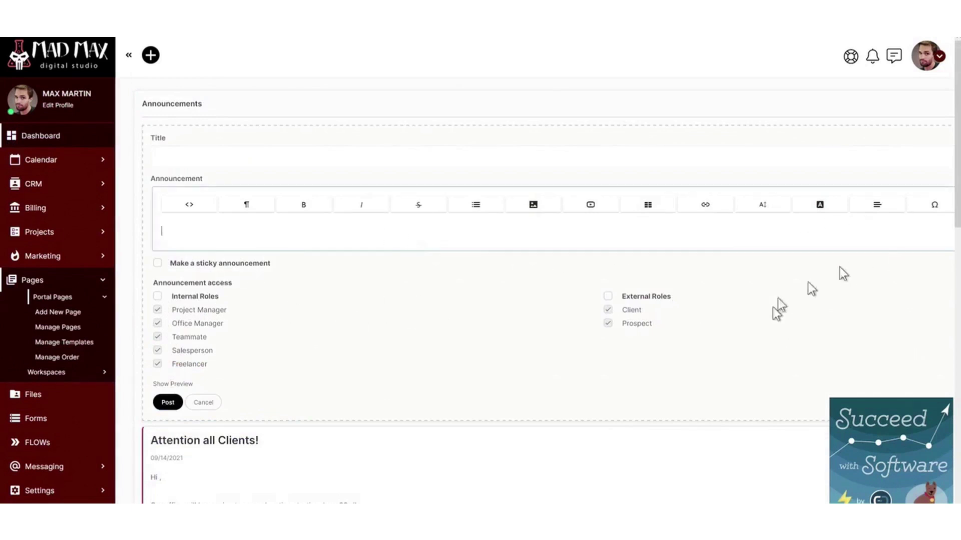
{"action": "left_click", "coordinate": [203, 403]}
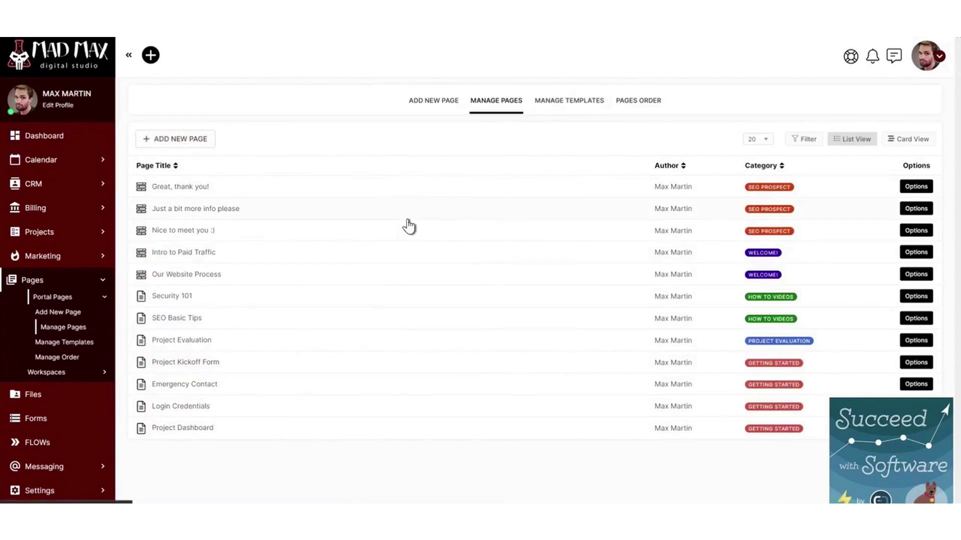
Edit a portal page with General Page Assignments collapsed and Assign Start Page dismissed.
{"action": "left_click", "coordinate": [408, 187]}
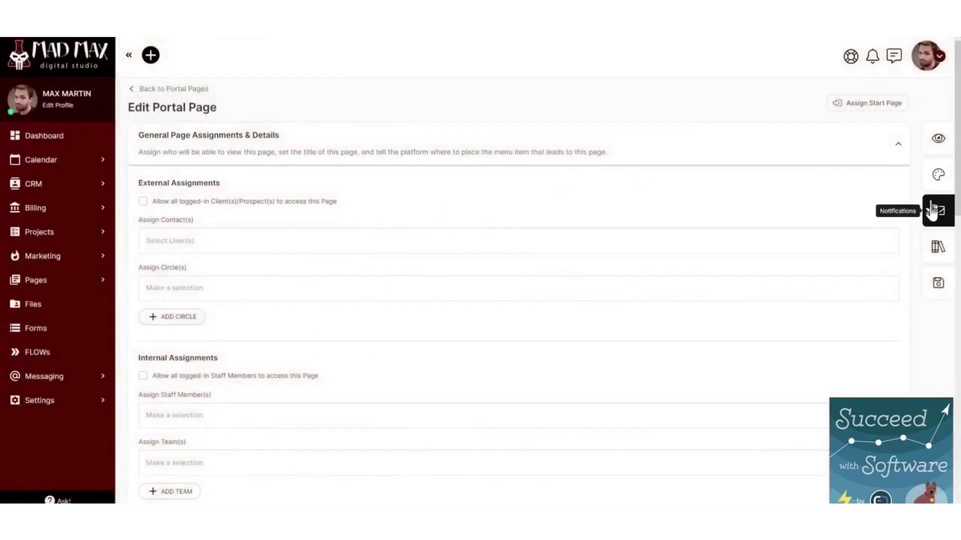
{"action": "left_click", "coordinate": [380, 151]}
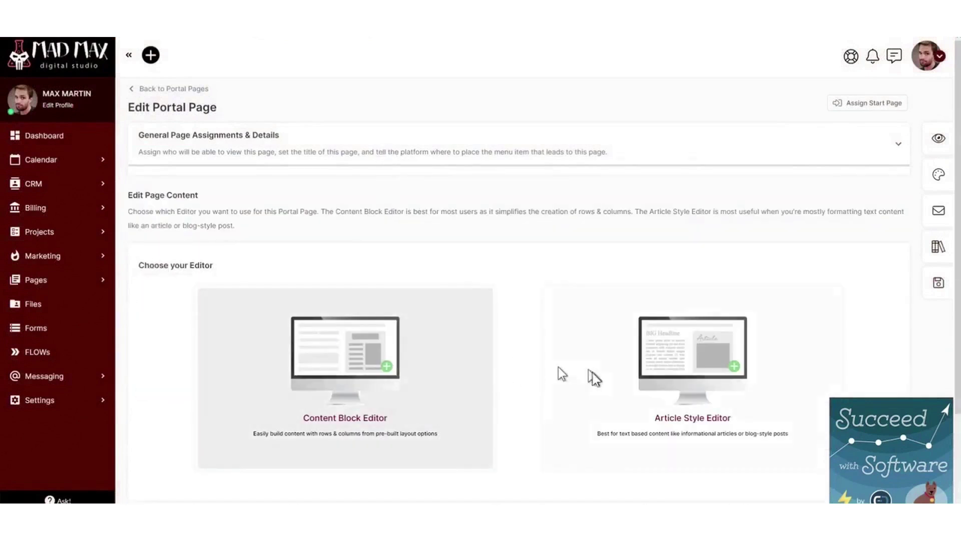
{"action": "left_click", "coordinate": [870, 104]}
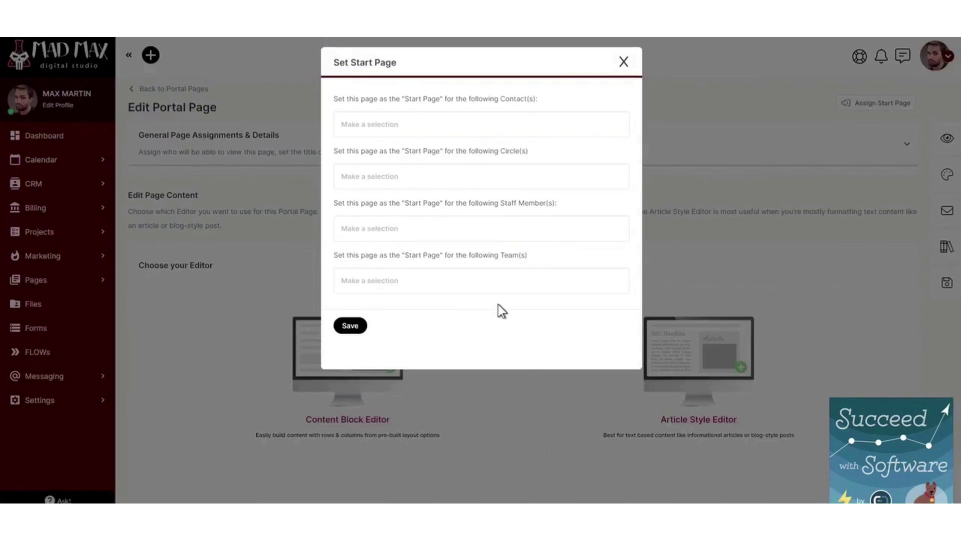
{"action": "left_click", "coordinate": [622, 63]}
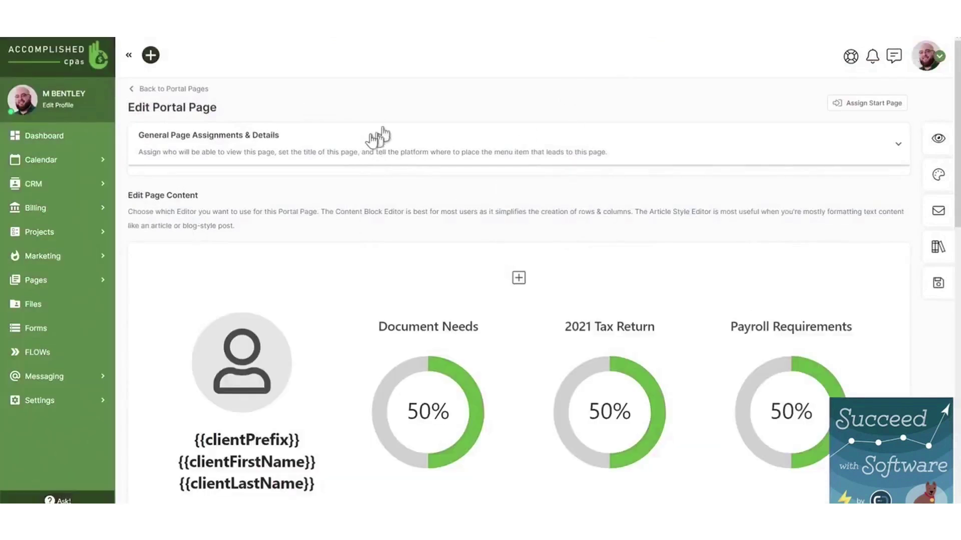
Preview the client dashboard portal page as a contact chosen in Preview As.
{"action": "left_click", "coordinate": [841, 105]}
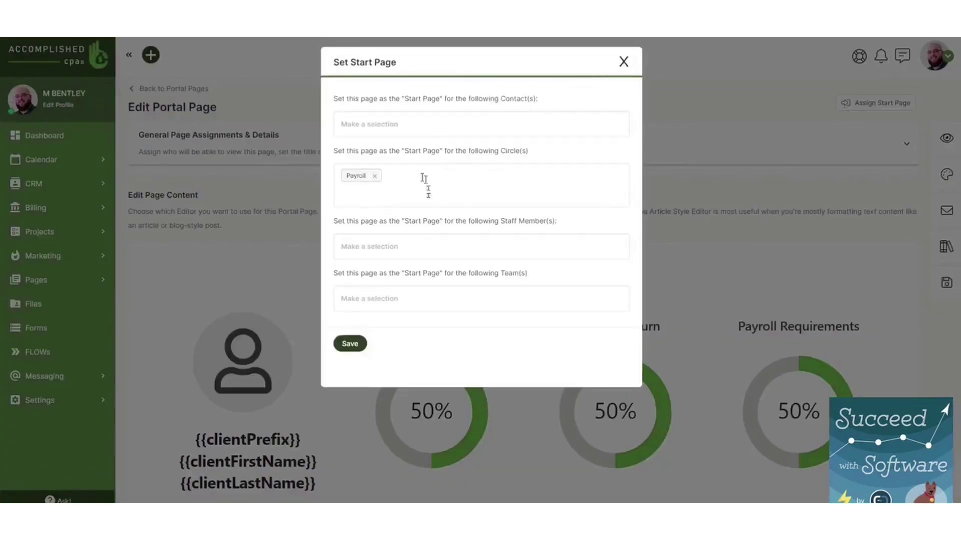
{"action": "left_click", "coordinate": [623, 62]}
{"action": "scroll", "coordinate": [489, 399], "scroll_direction": "down", "scroll_amount": 3}
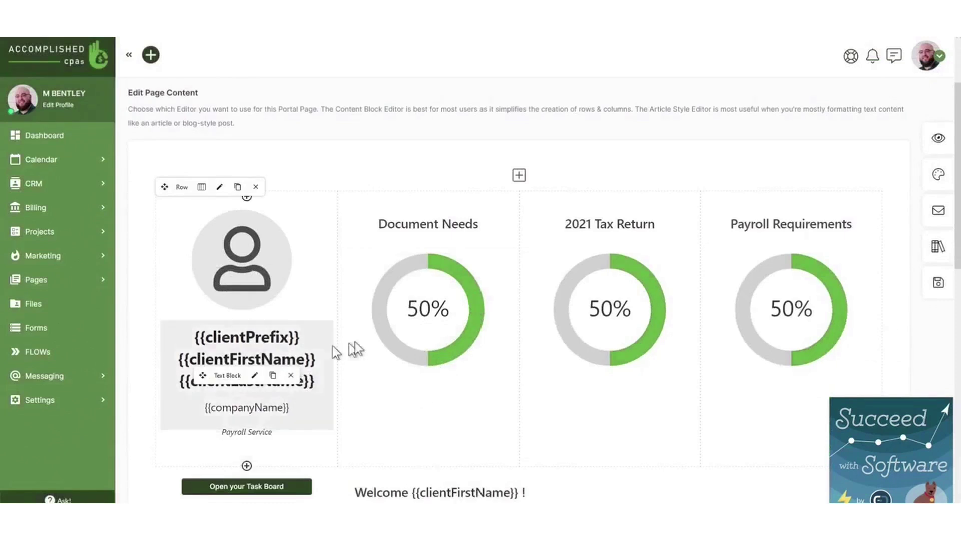
{"action": "scroll", "coordinate": [489, 365], "scroll_direction": "down", "scroll_amount": 1}
{"action": "scroll", "coordinate": [529, 279], "scroll_direction": "up", "scroll_amount": 2}
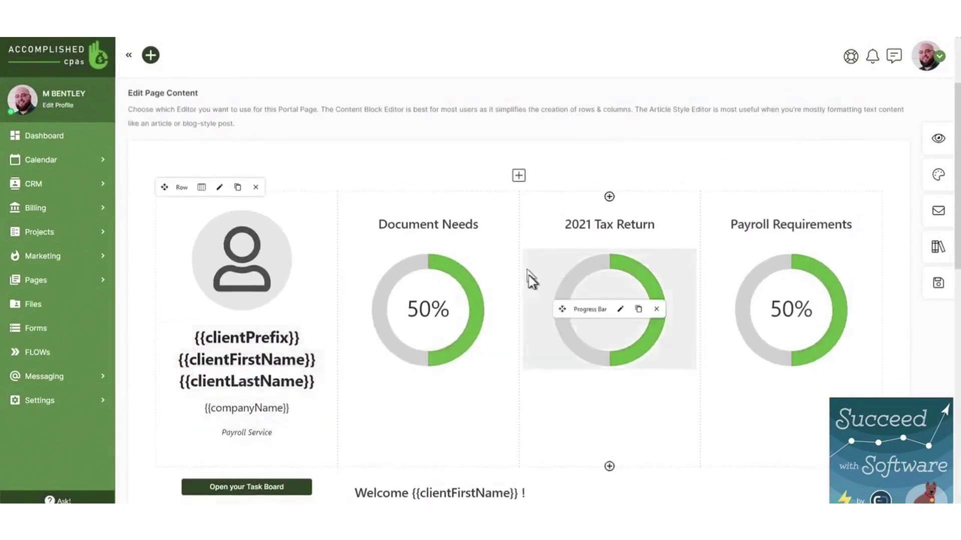
{"action": "left_click", "coordinate": [938, 138]}
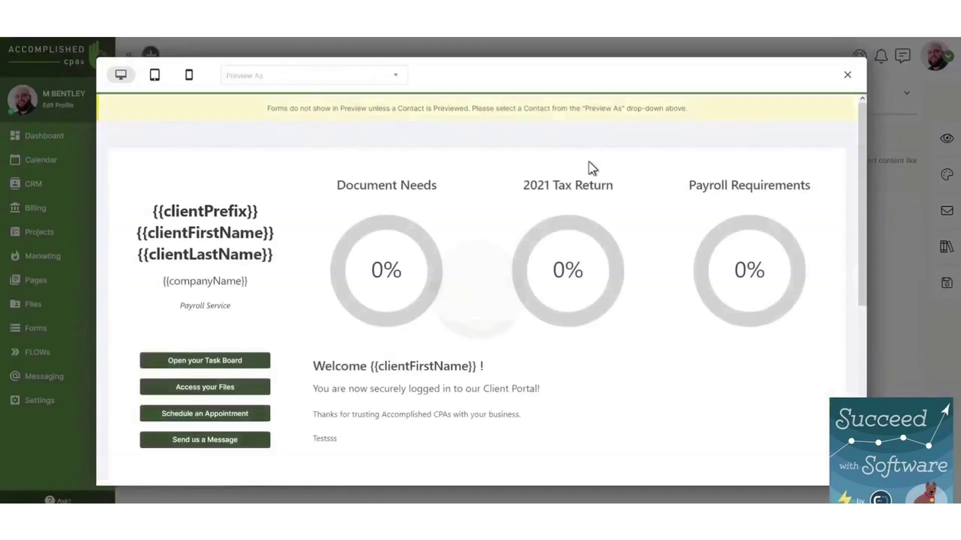
{"action": "left_click", "coordinate": [250, 78]}
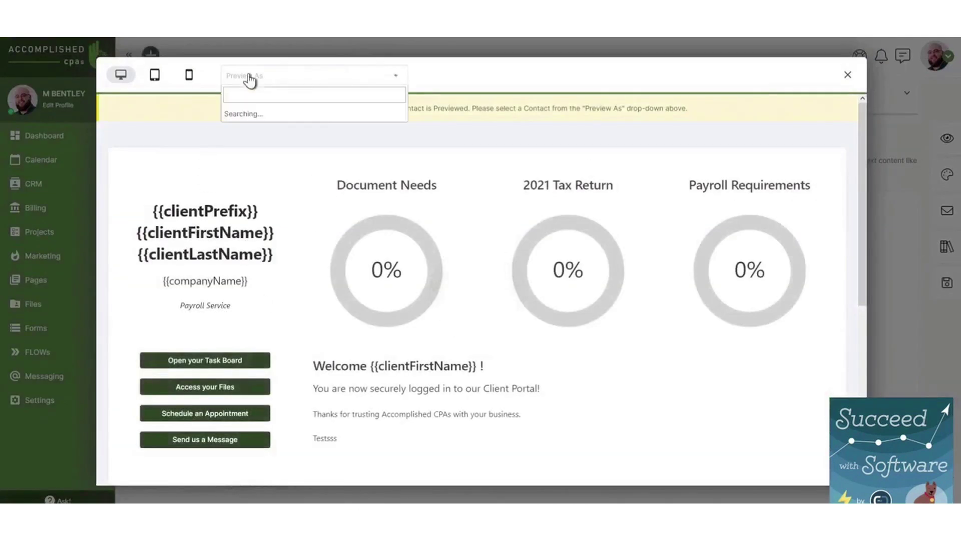
{"action": "left_click", "coordinate": [241, 150]}
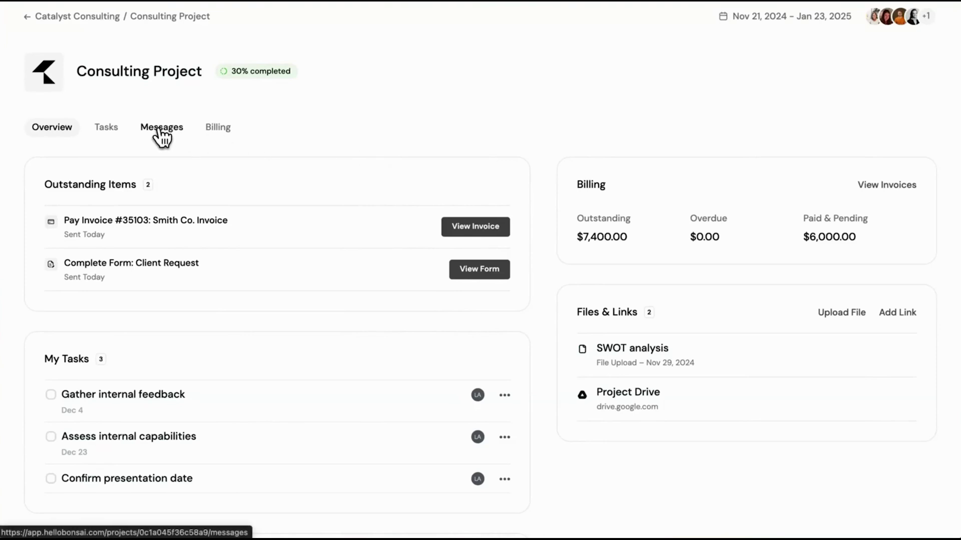
Review the Bonsai project's Messages, Tasks, Billing and Overview tabs and start a client file share.
{"action": "left_click", "coordinate": [156, 128]}
{"action": "left_click", "coordinate": [109, 129]}
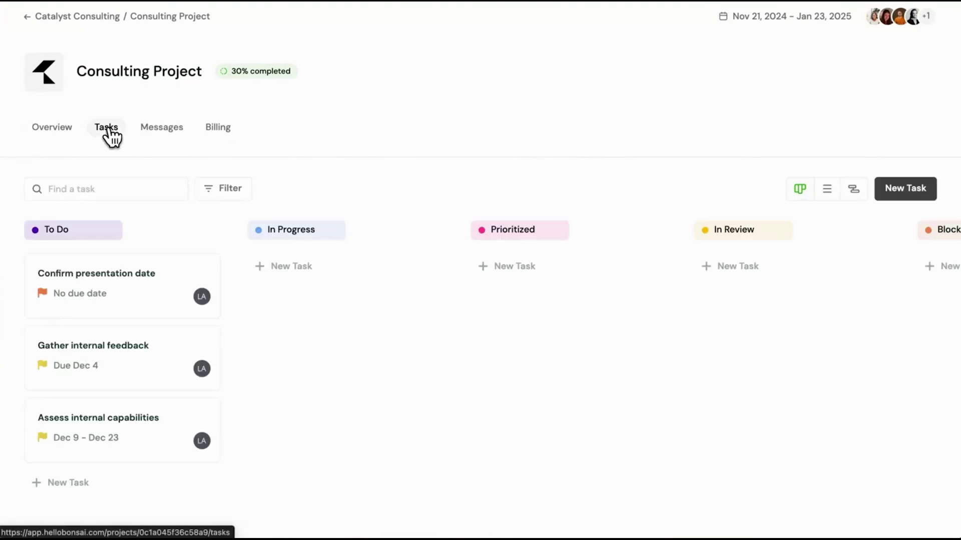
{"action": "left_click", "coordinate": [223, 130]}
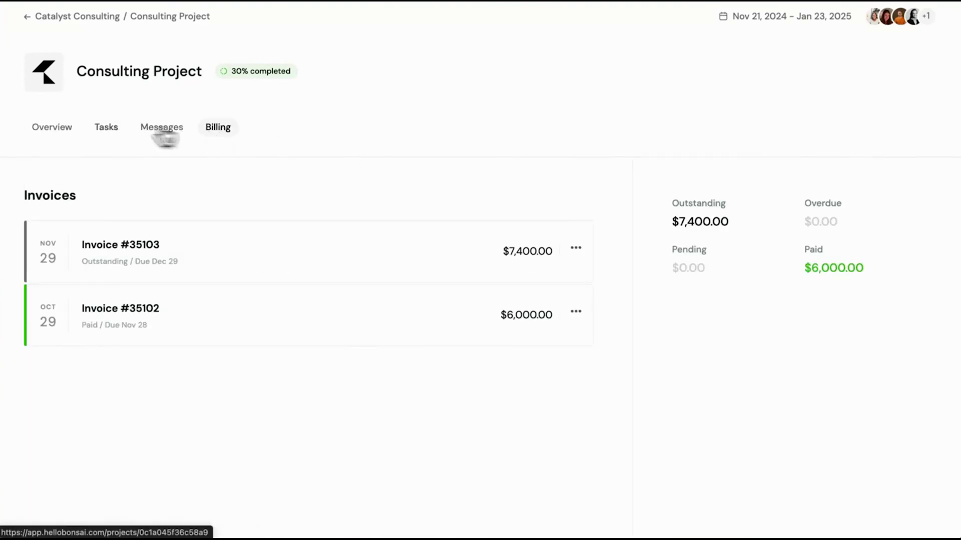
{"action": "left_click", "coordinate": [70, 130]}
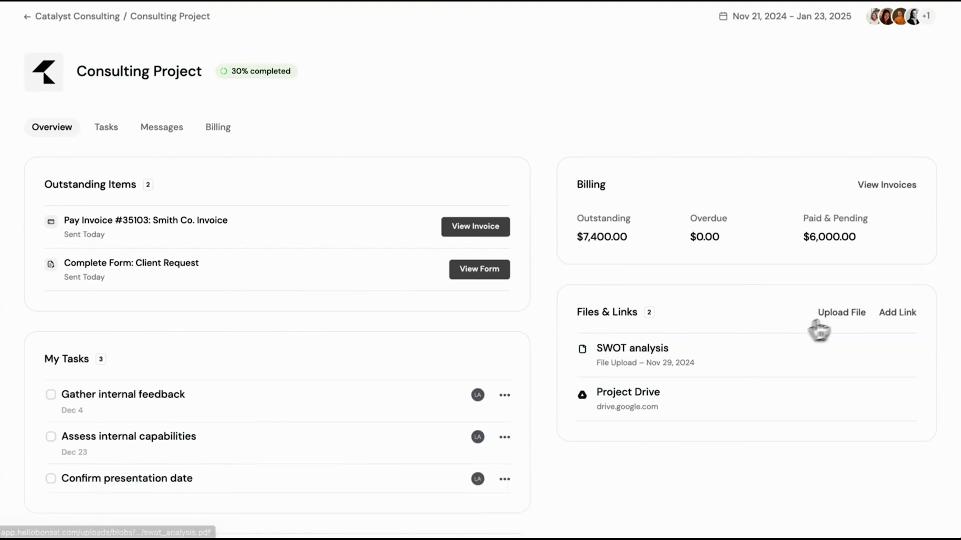
{"action": "left_click", "coordinate": [842, 312]}
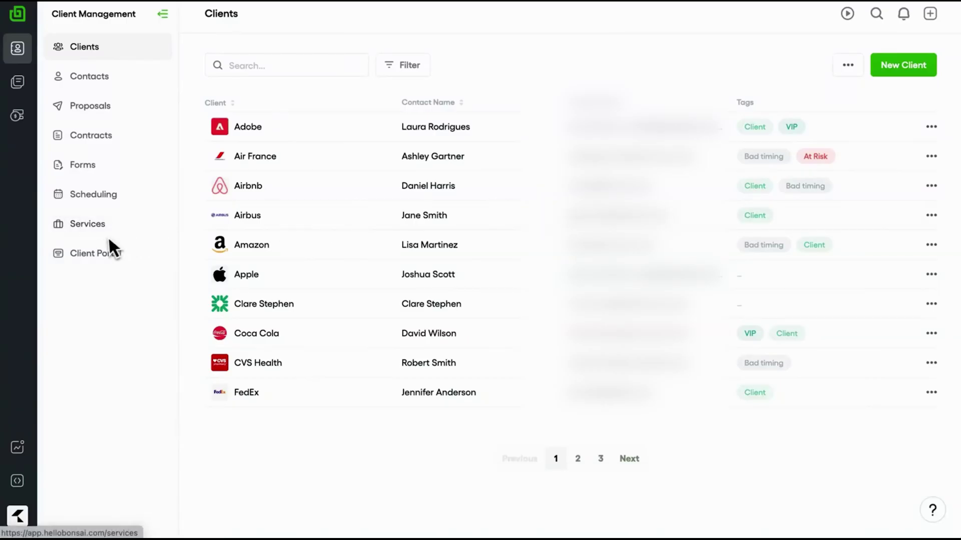
Set the client portal login image to Waves.
{"action": "left_click", "coordinate": [105, 251]}
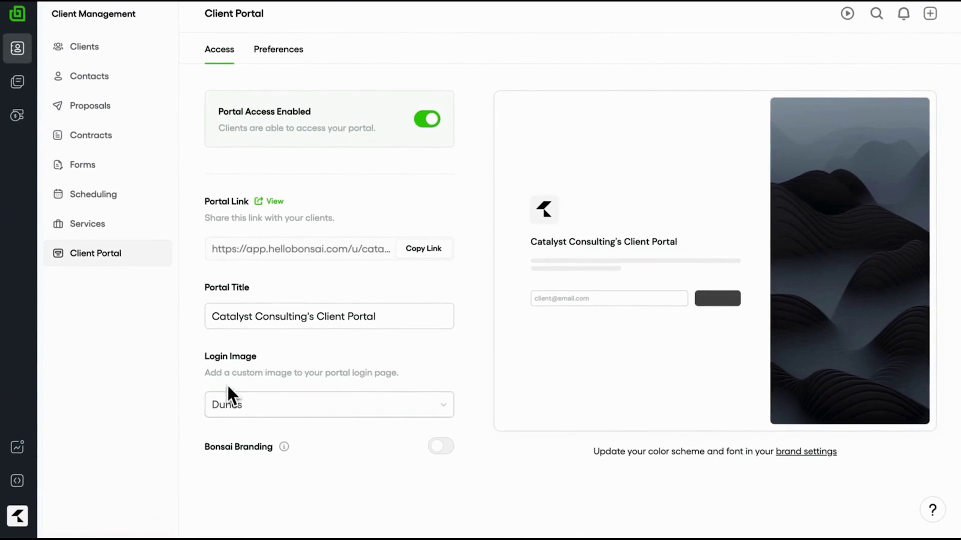
{"action": "left_click", "coordinate": [229, 400]}
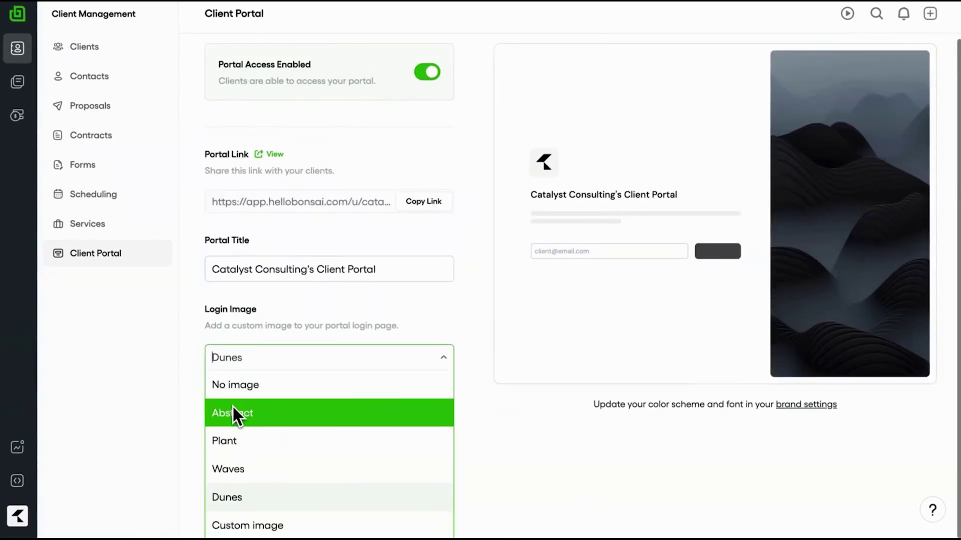
{"action": "left_click", "coordinate": [239, 466]}
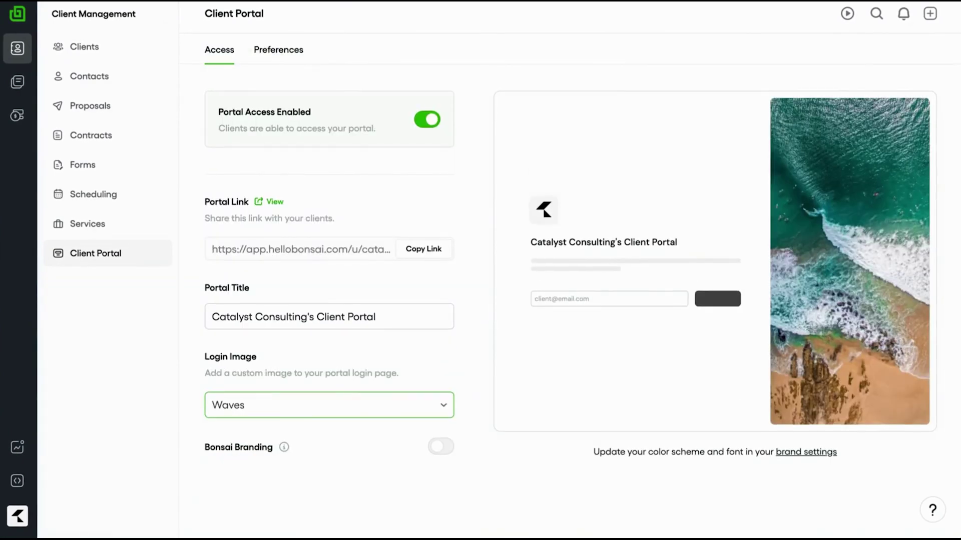
Keep all tasks visible and budget-based progress in portal preferences, then copy the portal link.
{"action": "left_click", "coordinate": [279, 59]}
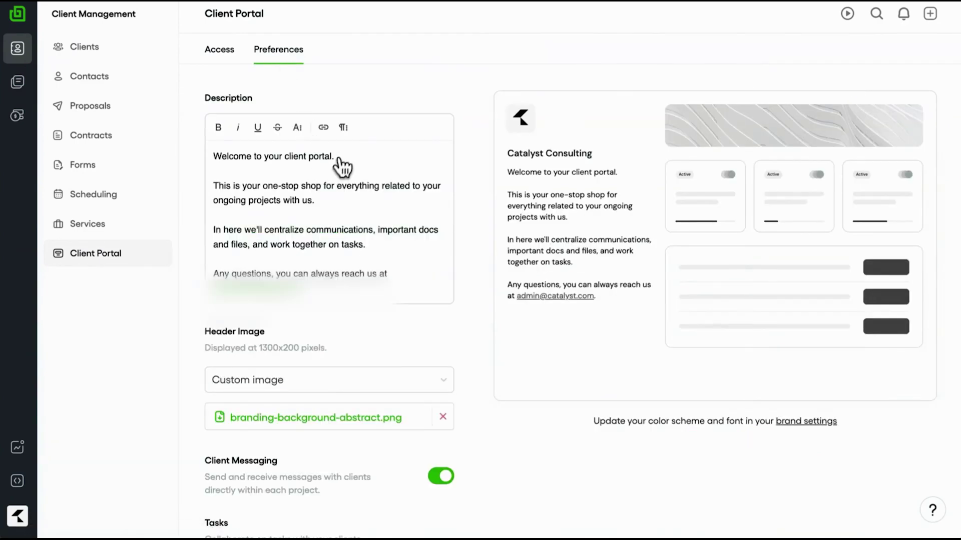
{"action": "left_click", "coordinate": [341, 152]}
{"action": "triple_click", "coordinate": [345, 157]}
{"action": "scroll", "coordinate": [352, 355], "scroll_direction": "down", "scroll_amount": 2}
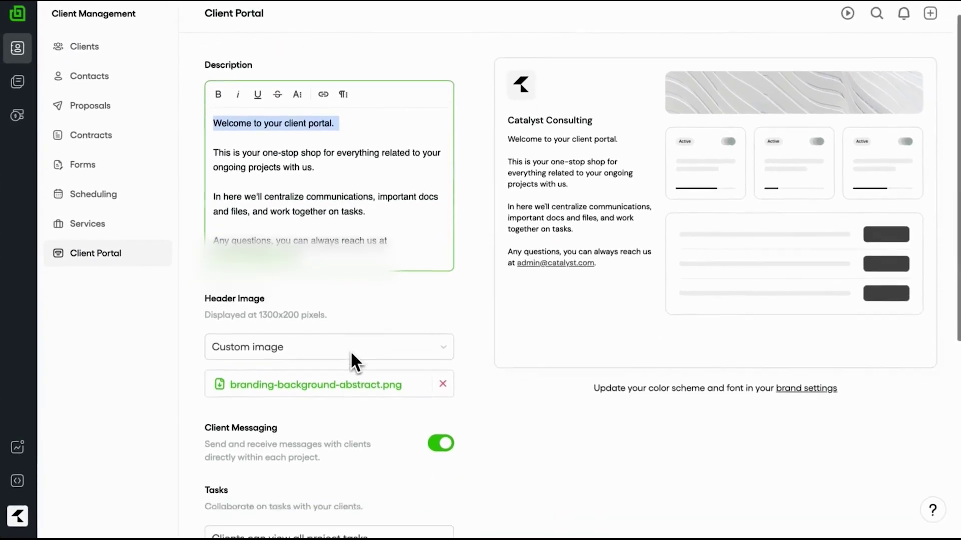
{"action": "scroll", "coordinate": [352, 356], "scroll_direction": "down", "scroll_amount": 3}
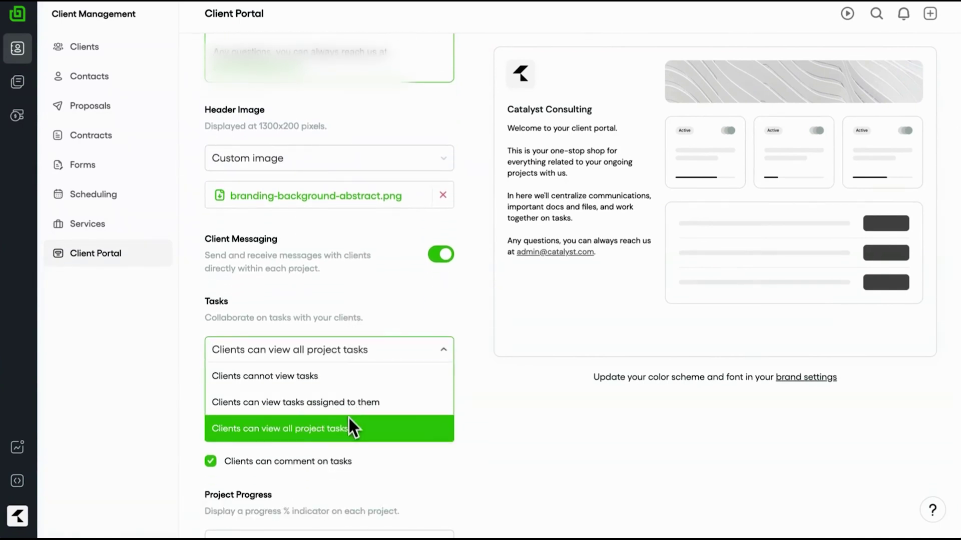
{"action": "left_click", "coordinate": [353, 351]}
{"action": "scroll", "coordinate": [353, 351], "scroll_direction": "down", "scroll_amount": 3}
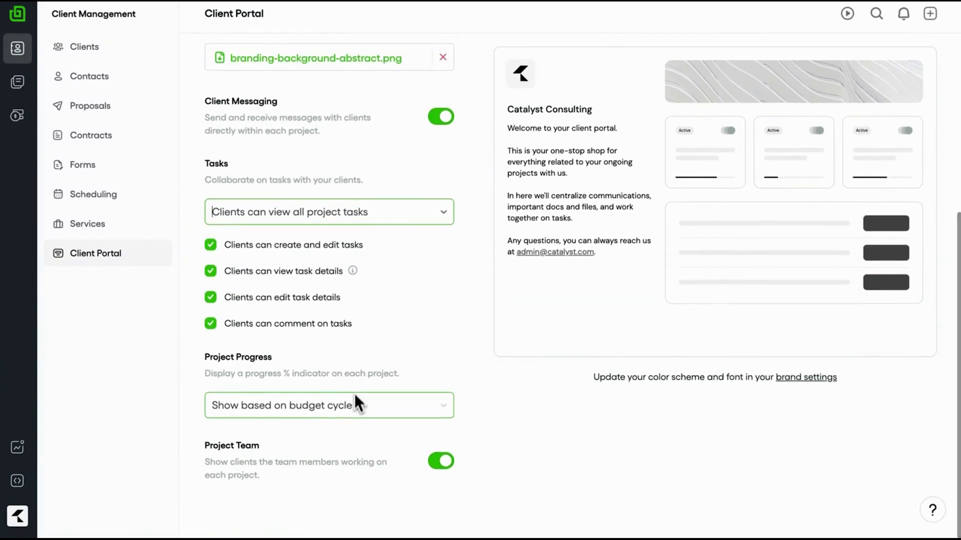
{"action": "left_click", "coordinate": [354, 402]}
{"action": "left_click", "coordinate": [360, 404]}
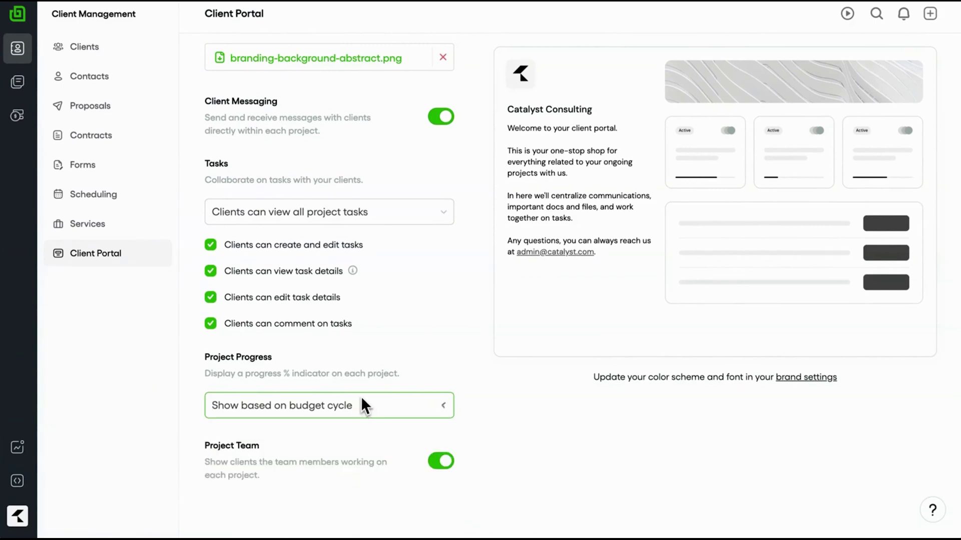
{"action": "scroll", "coordinate": [430, 284], "scroll_direction": "up", "scroll_amount": 10}
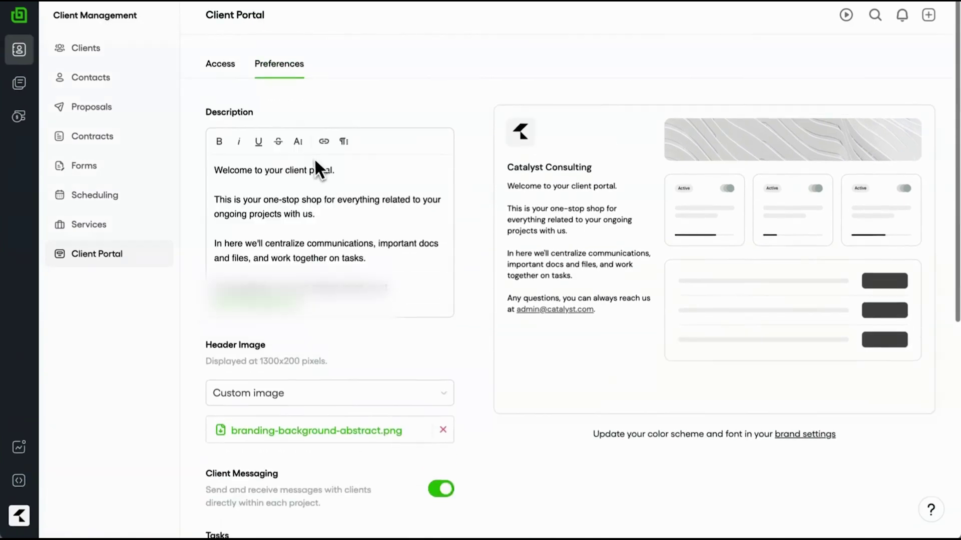
{"action": "left_click", "coordinate": [226, 65]}
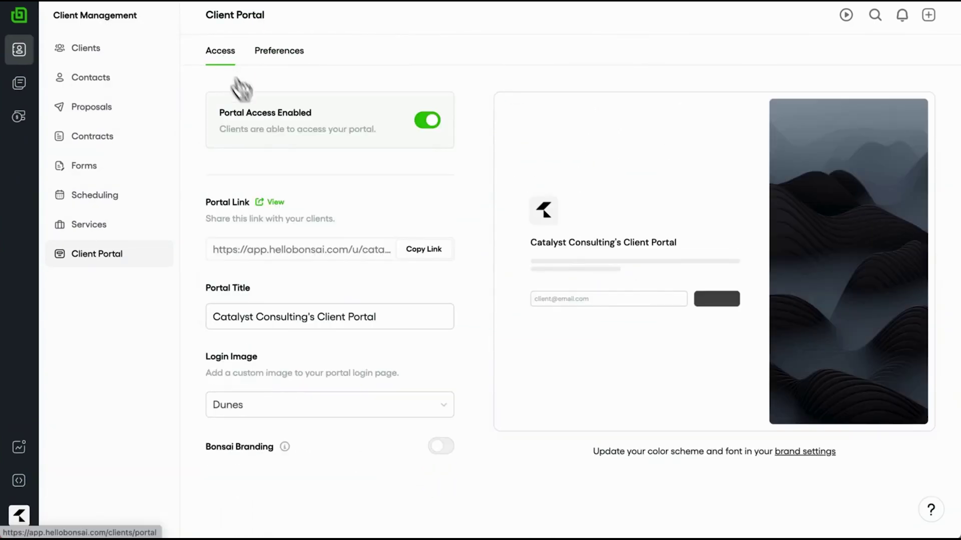
{"action": "left_click", "coordinate": [415, 253]}
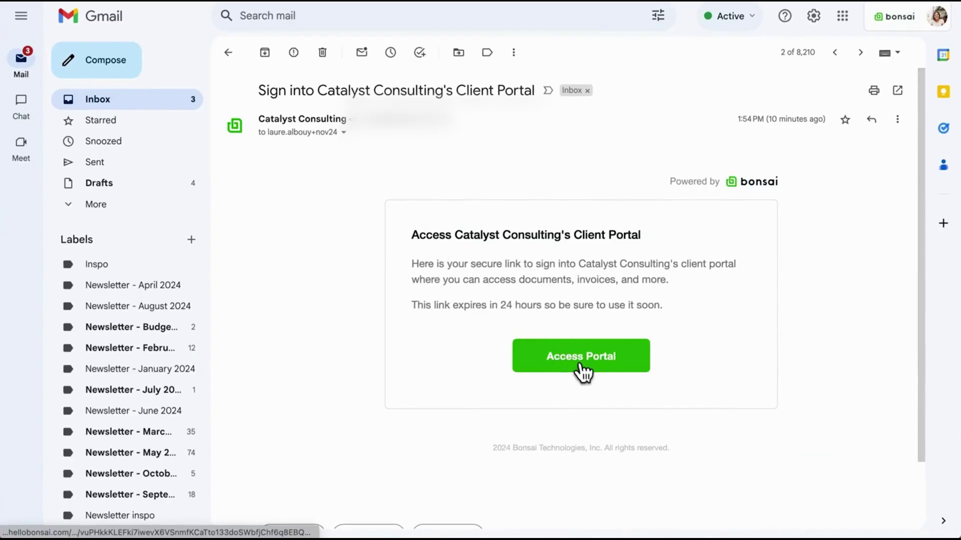
Open Catalyst Consulting's client portal from the sign-in email's Access Portal link.
{"action": "left_click", "coordinate": [581, 364]}
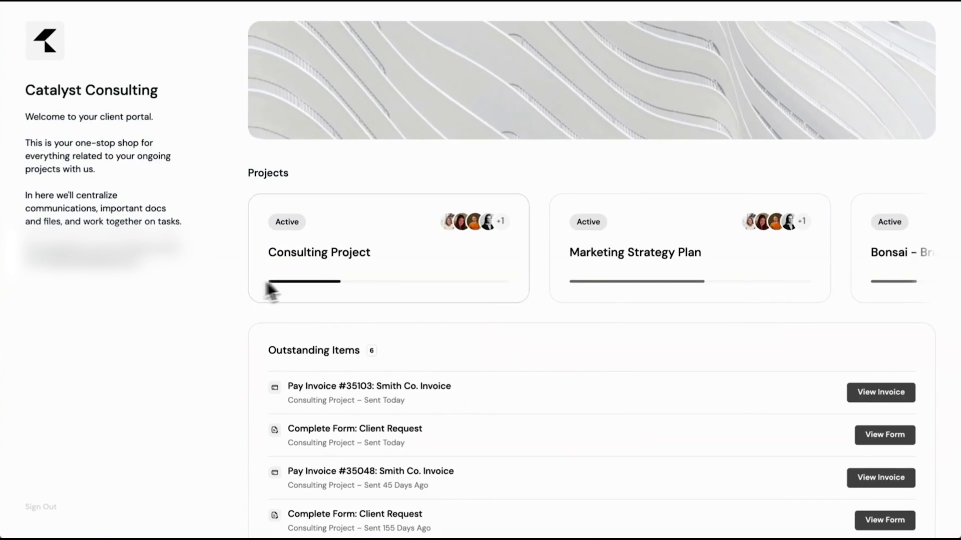
Open the Consulting Project from the client portal home and show its task board.
{"action": "scroll", "coordinate": [299, 275], "scroll_direction": "right", "scroll_amount": 5}
{"action": "scroll", "coordinate": [298, 275], "scroll_direction": "left", "scroll_amount": 5}
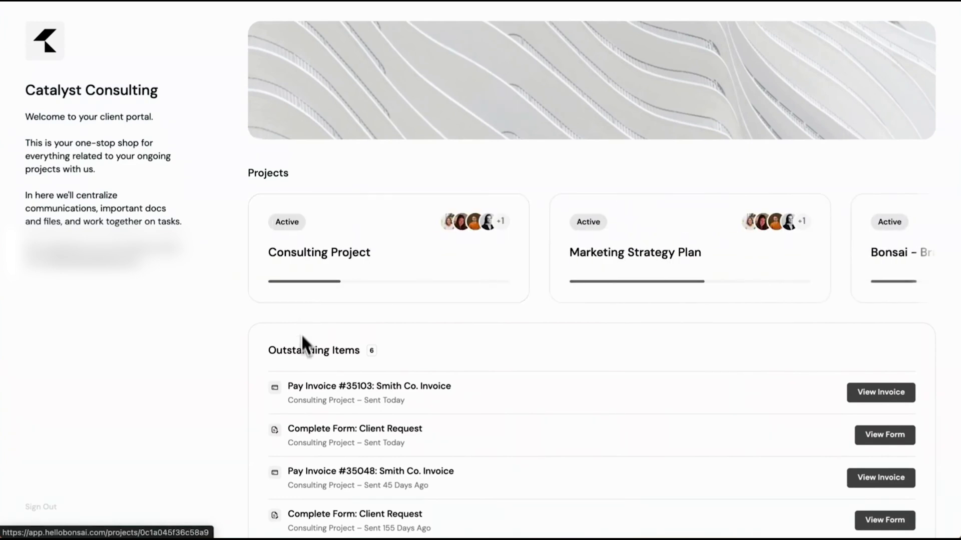
{"action": "scroll", "coordinate": [303, 348], "scroll_direction": "down", "scroll_amount": 4}
{"action": "scroll", "coordinate": [302, 348], "scroll_direction": "down", "scroll_amount": 3}
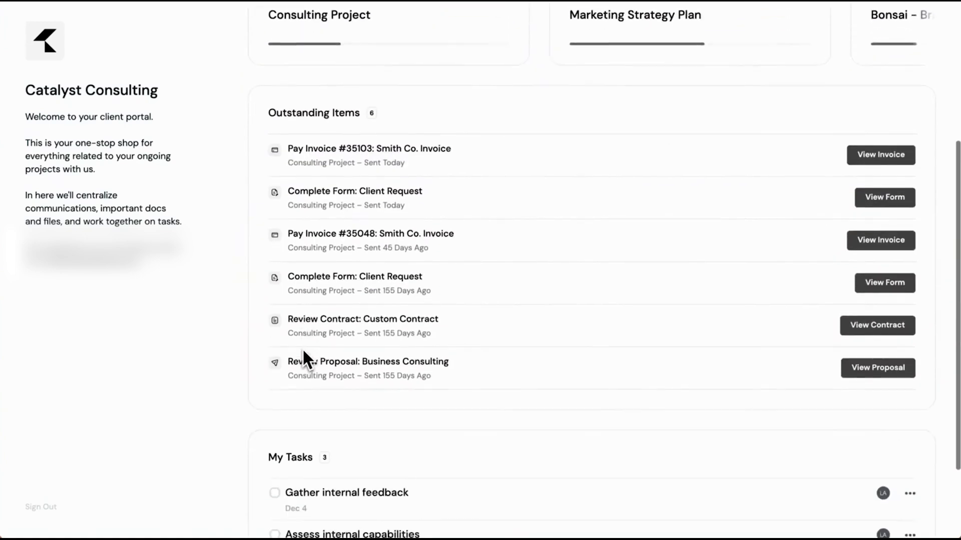
{"action": "scroll", "coordinate": [302, 348], "scroll_direction": "up", "scroll_amount": 7}
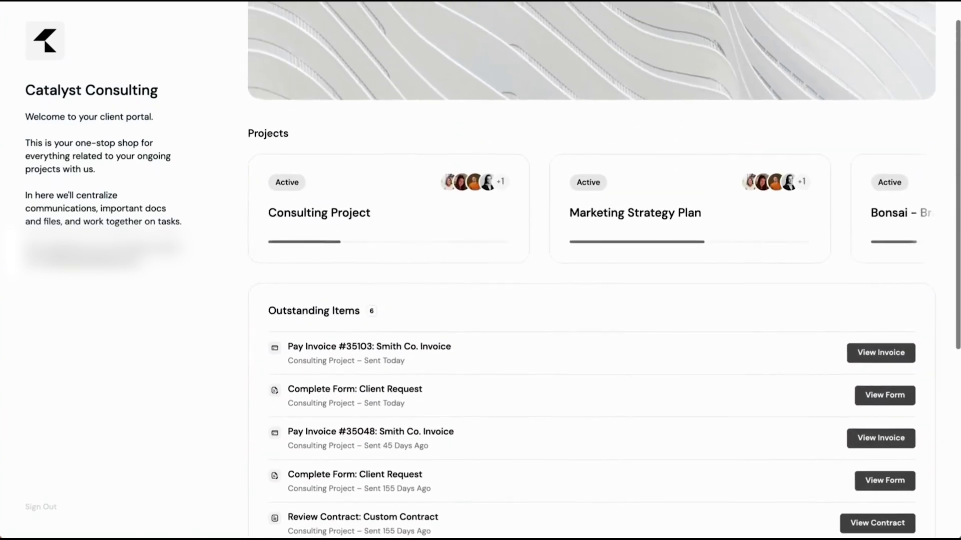
{"action": "left_click", "coordinate": [342, 270]}
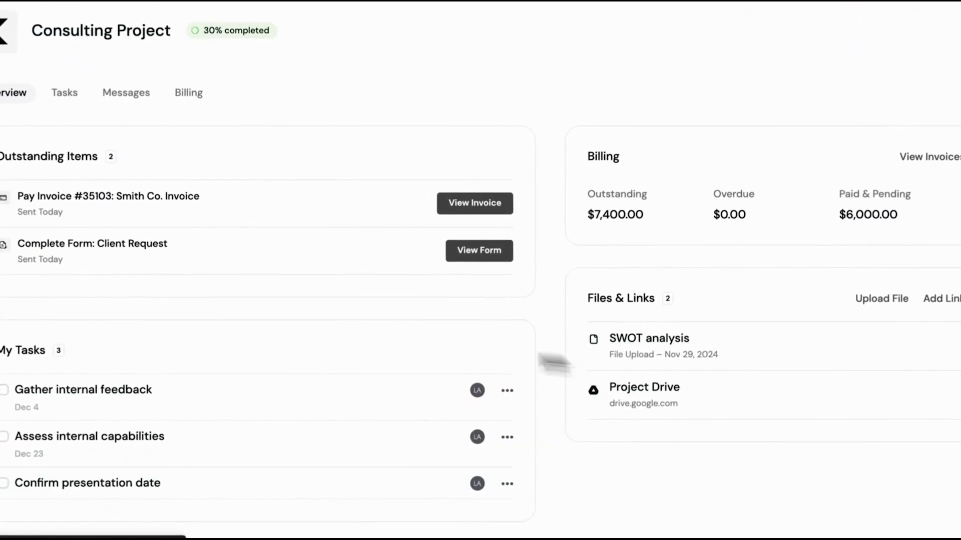
{"action": "scroll", "coordinate": [310, 346], "scroll_direction": "down", "scroll_amount": 4}
{"action": "scroll", "coordinate": [317, 346], "scroll_direction": "up", "scroll_amount": 4}
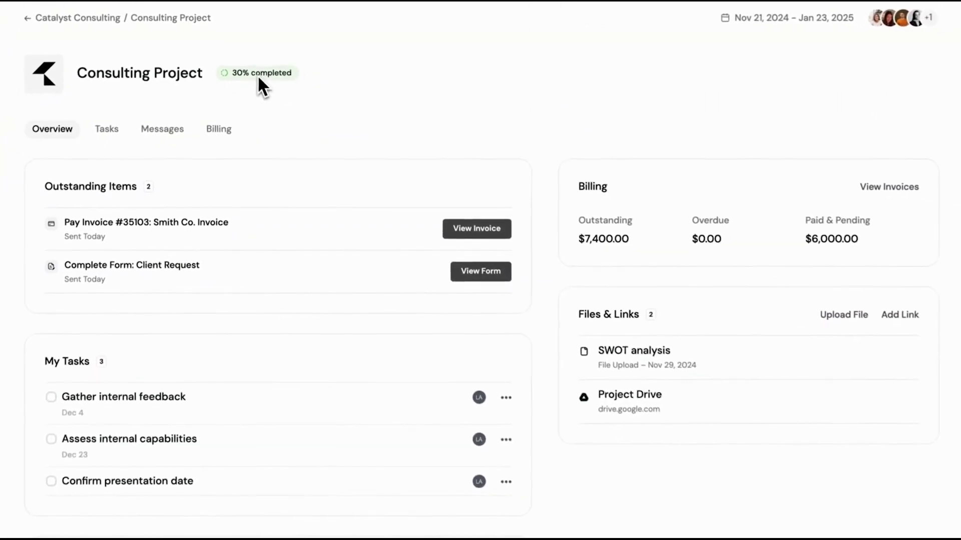
{"action": "left_click", "coordinate": [107, 128]}
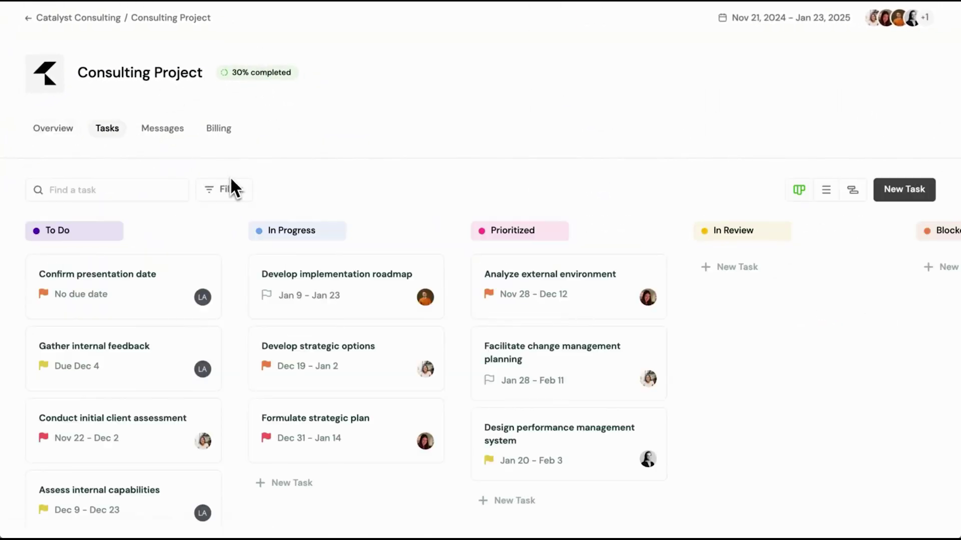
{"action": "left_click", "coordinate": [165, 292]}
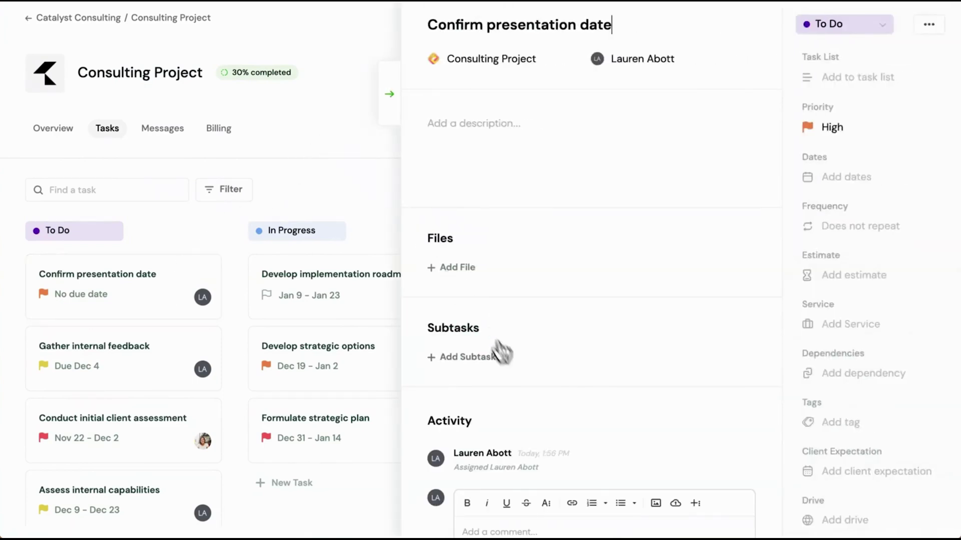
{"action": "scroll", "coordinate": [518, 508], "scroll_direction": "down", "scroll_amount": 2}
{"action": "left_click", "coordinate": [495, 490]}
{"action": "type", "text": "@"}
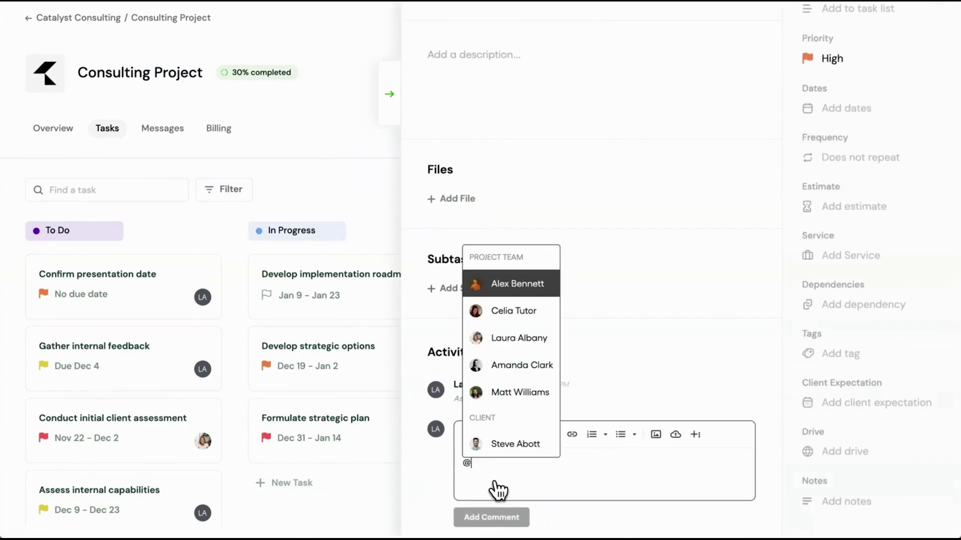
{"action": "key", "text": "Return"}
{"action": "type", "text": "this is updated"}
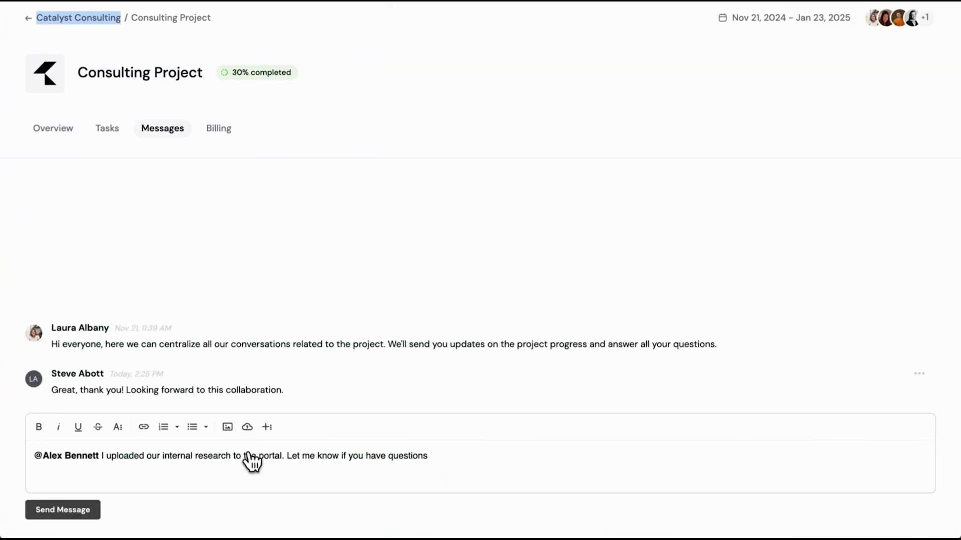
{"action": "left_click", "coordinate": [255, 458]}
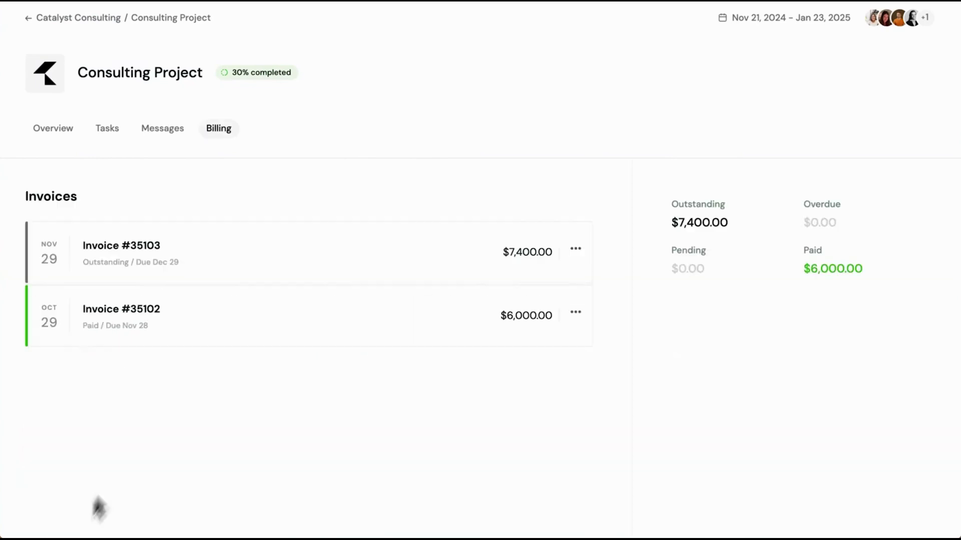
Choose Pay Invoice for #35103, then return to the client portal home.
{"action": "left_click", "coordinate": [576, 250]}
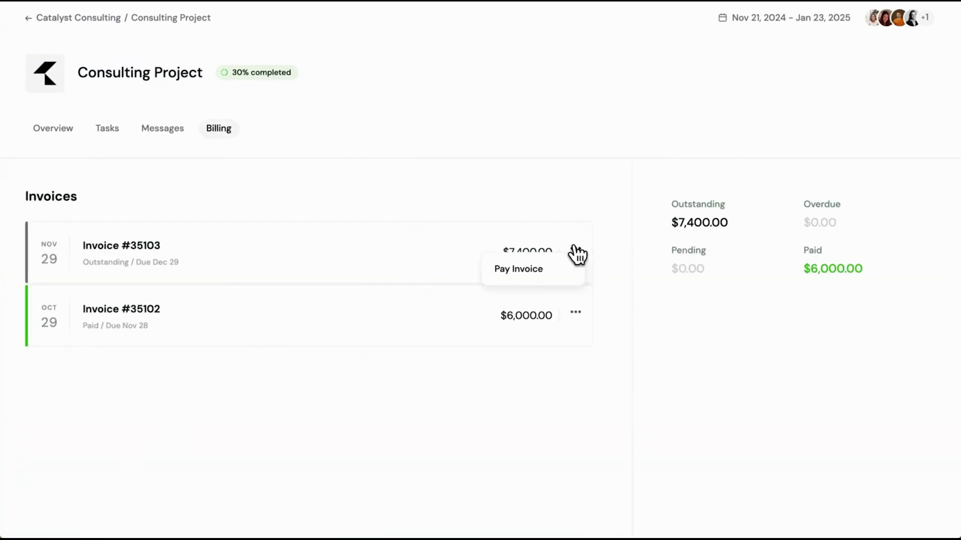
{"action": "left_click", "coordinate": [570, 278]}
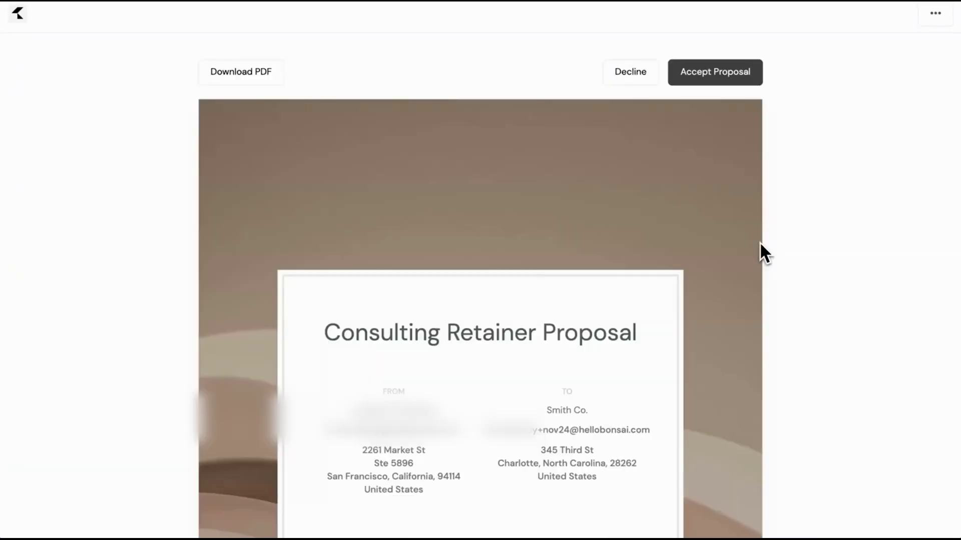
{"action": "left_click", "coordinate": [933, 15]}
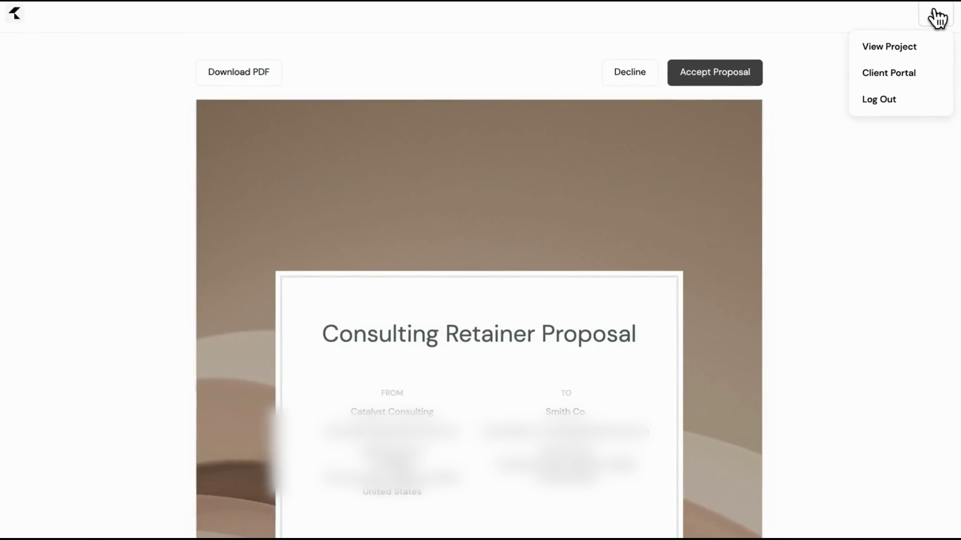
{"action": "left_click", "coordinate": [912, 74]}
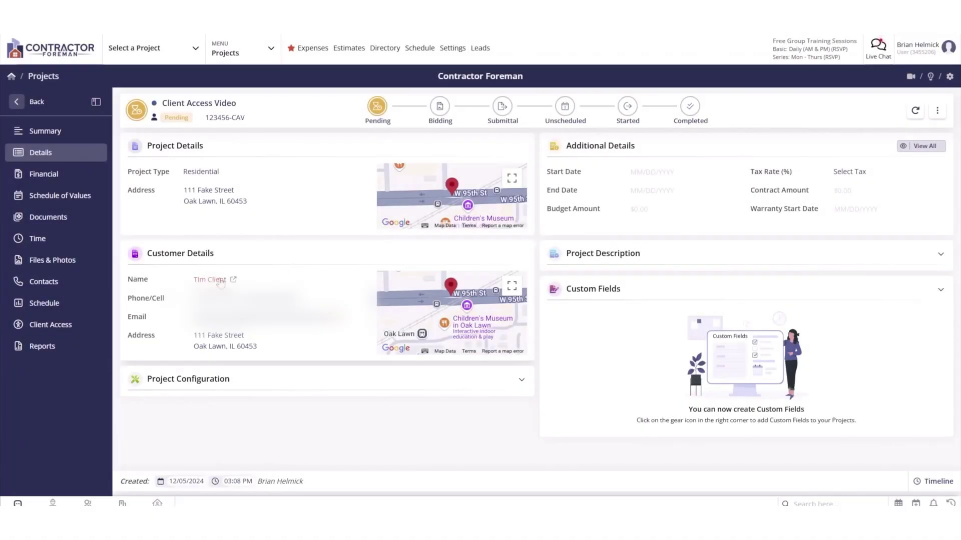
Check the project's customer contact, then open Client Access for the Client Access Video project.
{"action": "left_click", "coordinate": [215, 281]}
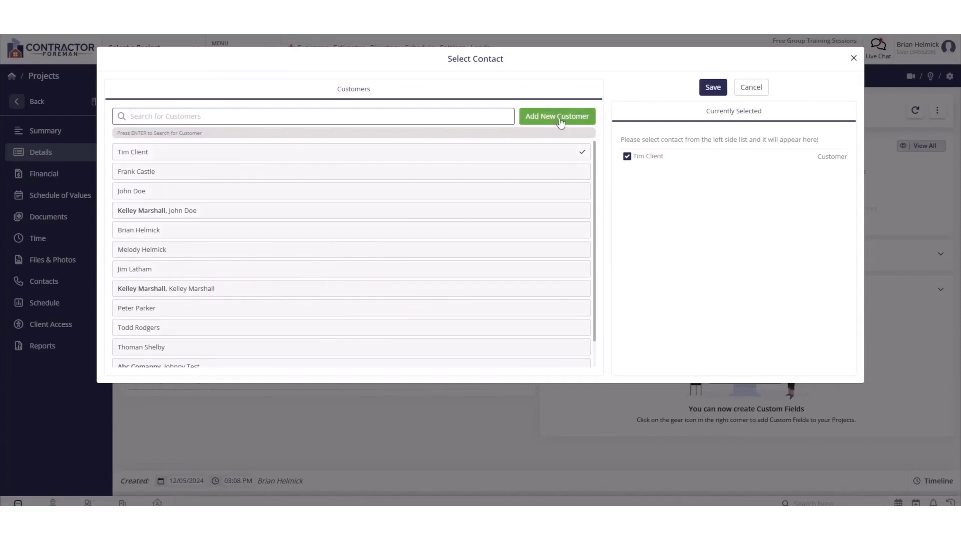
{"action": "left_click", "coordinate": [751, 88]}
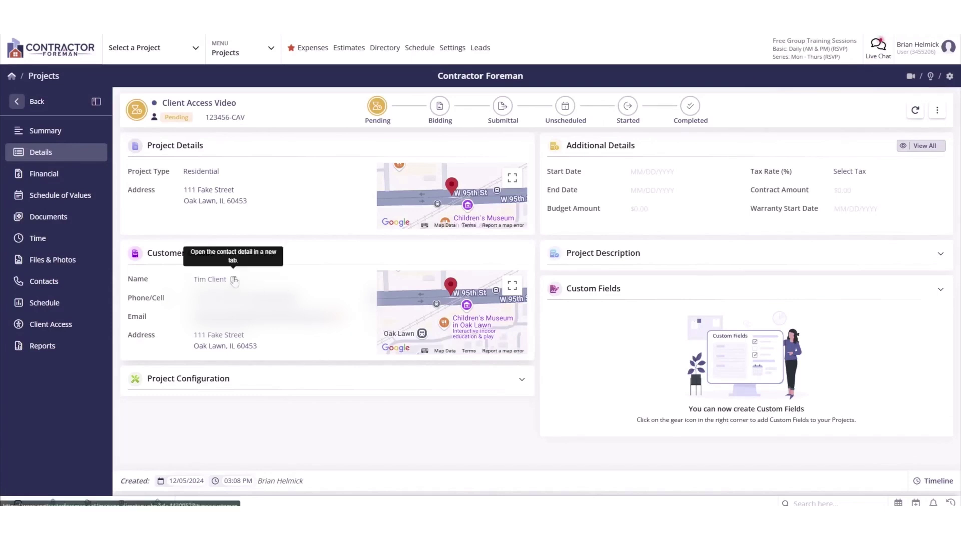
{"action": "left_click", "coordinate": [59, 327]}
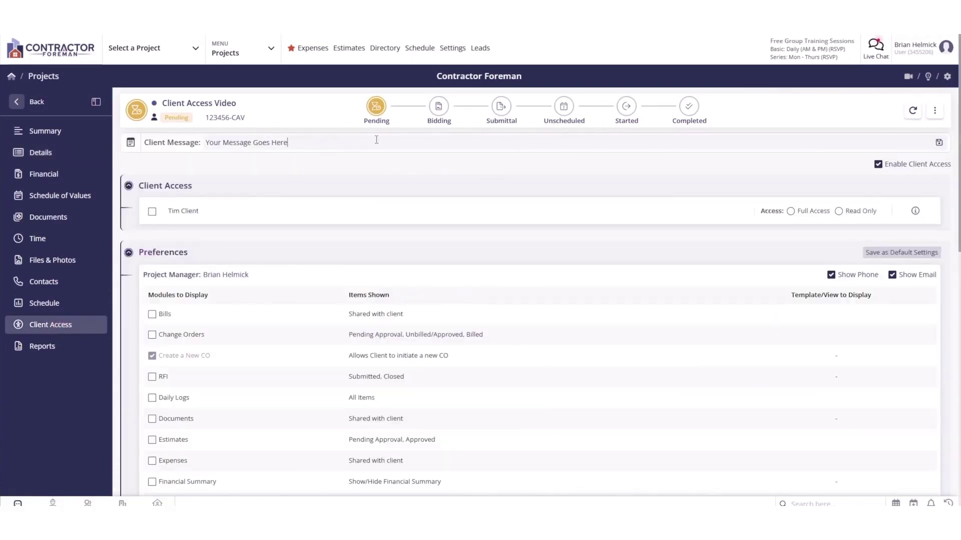
Give the customer read-only access and share Change Orders using the Detailed w/Descriptions template.
{"action": "scroll", "coordinate": [215, 220], "scroll_direction": "down", "scroll_amount": 1}
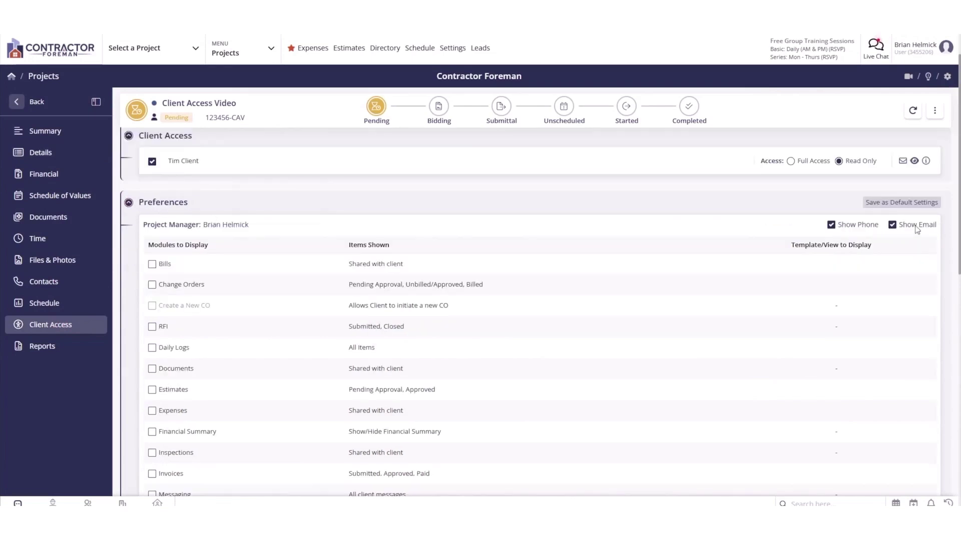
{"action": "left_click", "coordinate": [48, 283]}
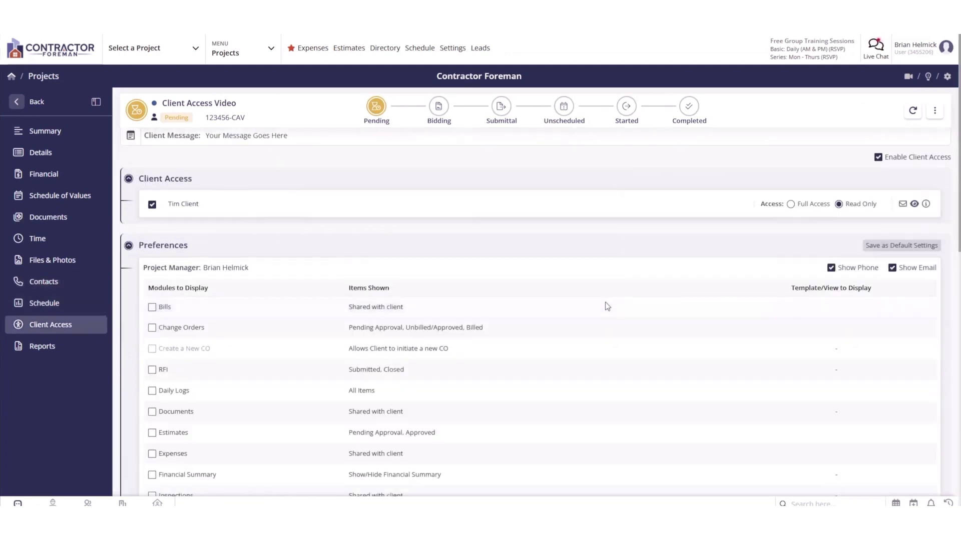
{"action": "scroll", "coordinate": [568, 275], "scroll_direction": "down", "scroll_amount": 3}
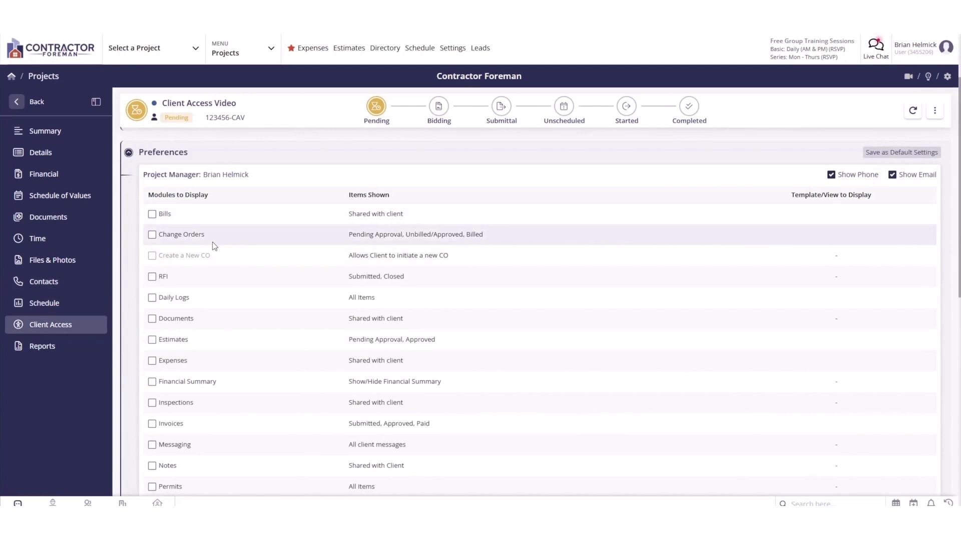
{"action": "left_click", "coordinate": [152, 235]}
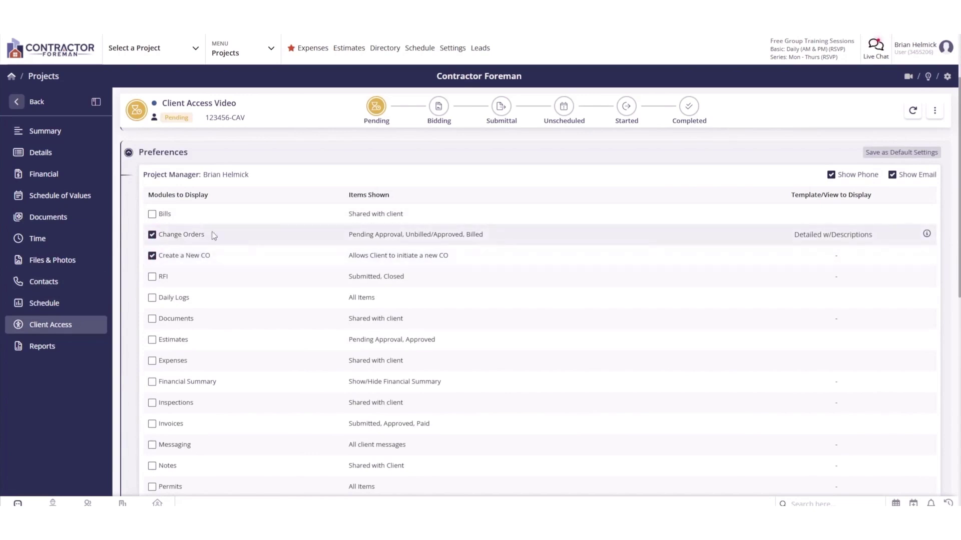
{"action": "left_click", "coordinate": [898, 243]}
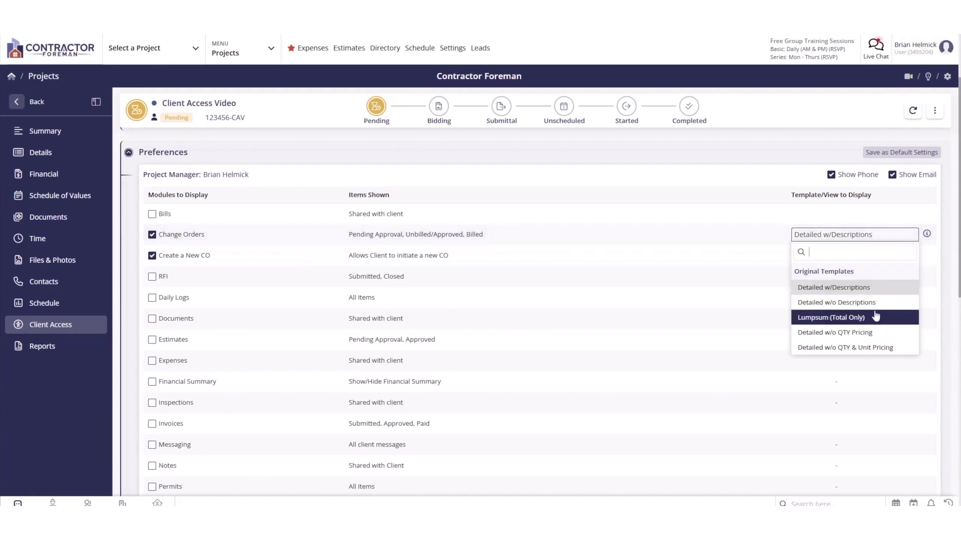
{"action": "left_click", "coordinate": [867, 293]}
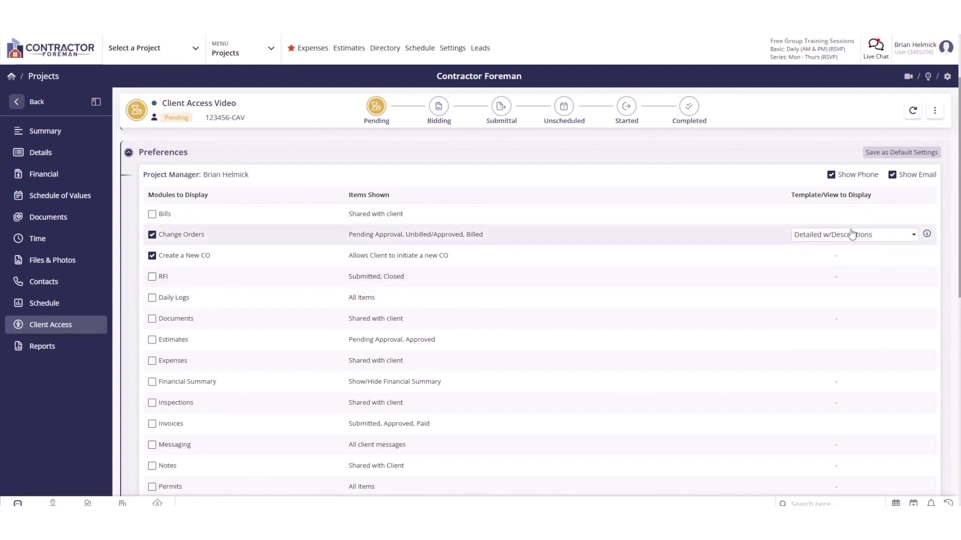
Share Daily Logs, Estimates, Financial Summary and Inspections with the client.
{"action": "scroll", "coordinate": [232, 265], "scroll_direction": "down", "scroll_amount": 1}
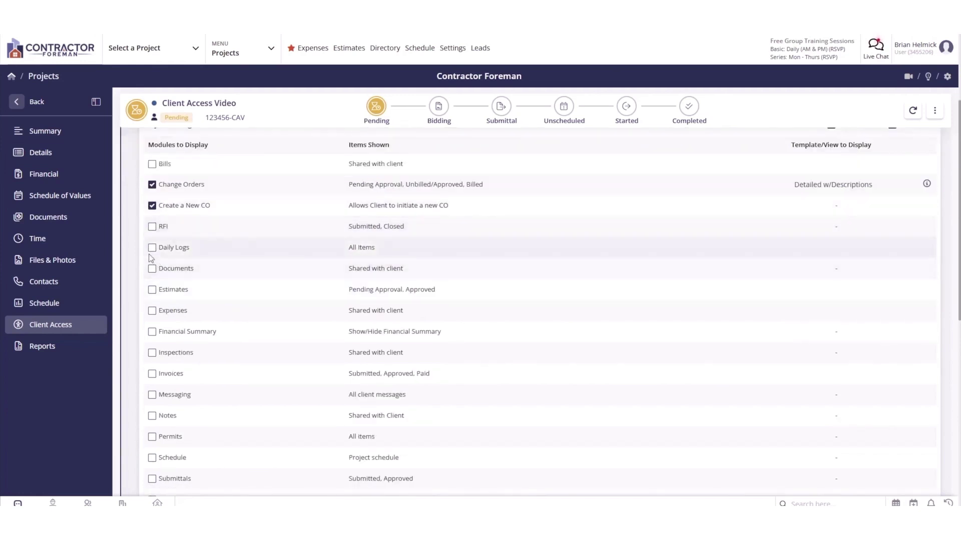
{"action": "left_click", "coordinate": [152, 247]}
{"action": "scroll", "coordinate": [152, 250], "scroll_direction": "down", "scroll_amount": 1}
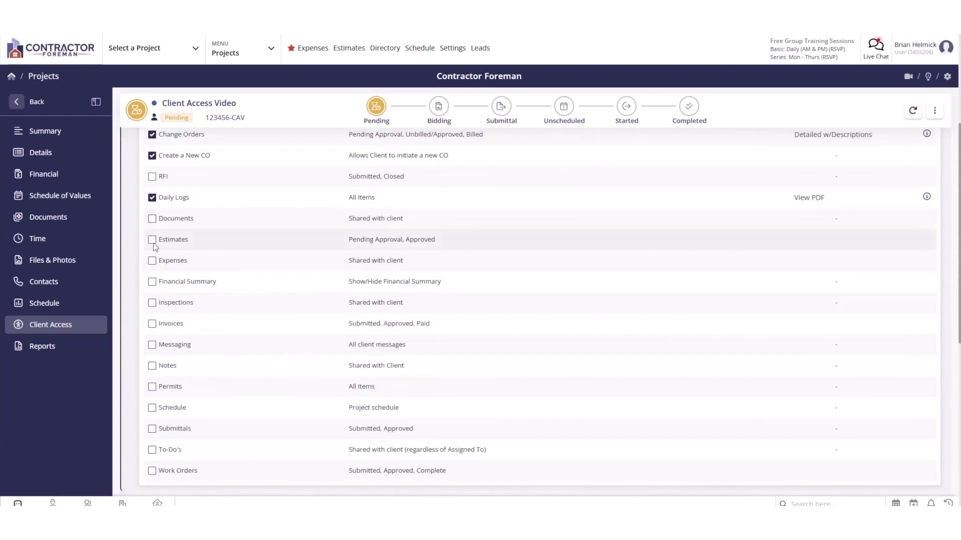
{"action": "left_click", "coordinate": [152, 239]}
{"action": "left_click", "coordinate": [152, 282]}
{"action": "left_click", "coordinate": [151, 303]}
{"action": "scroll", "coordinate": [151, 325], "scroll_direction": "up", "scroll_amount": 4}
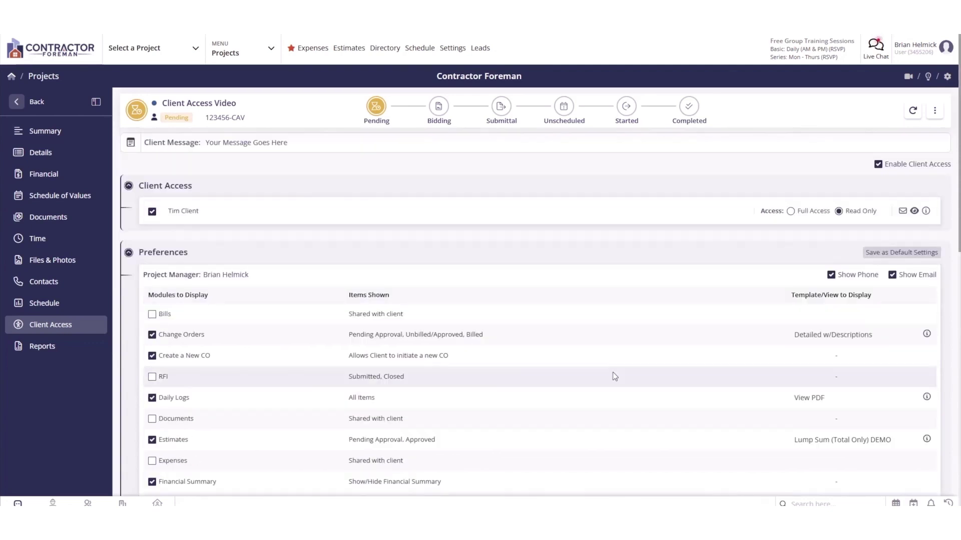
{"action": "left_click", "coordinate": [194, 215]}
Add an additional customer contact with first and last name, grant Full Access, and preview the portal.
{"action": "scroll", "coordinate": [686, 281], "scroll_direction": "down", "scroll_amount": 1}
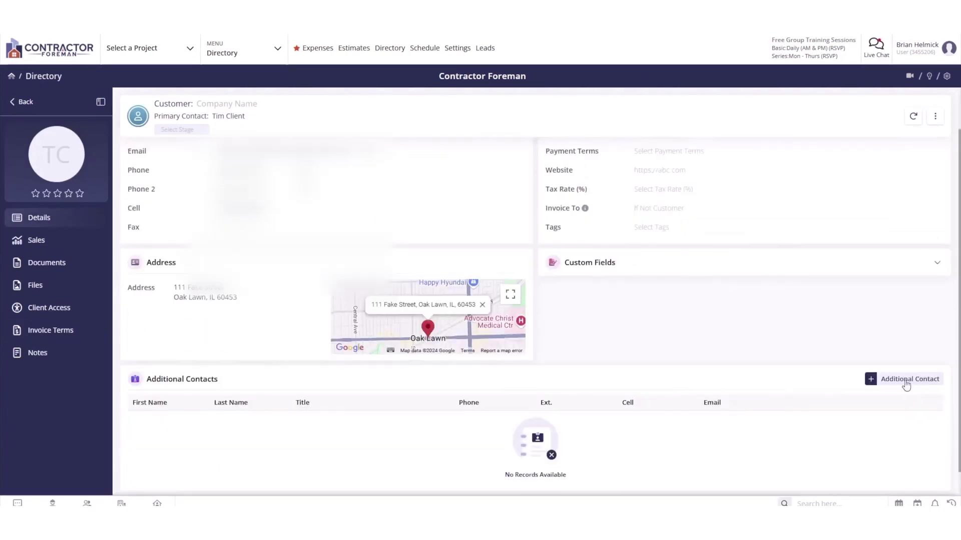
{"action": "left_click", "coordinate": [908, 379]}
{"action": "left_click", "coordinate": [647, 129]}
{"action": "type", "text": "Jill"}
{"action": "key", "text": "Tab"}
{"action": "type", "text": "Client"}
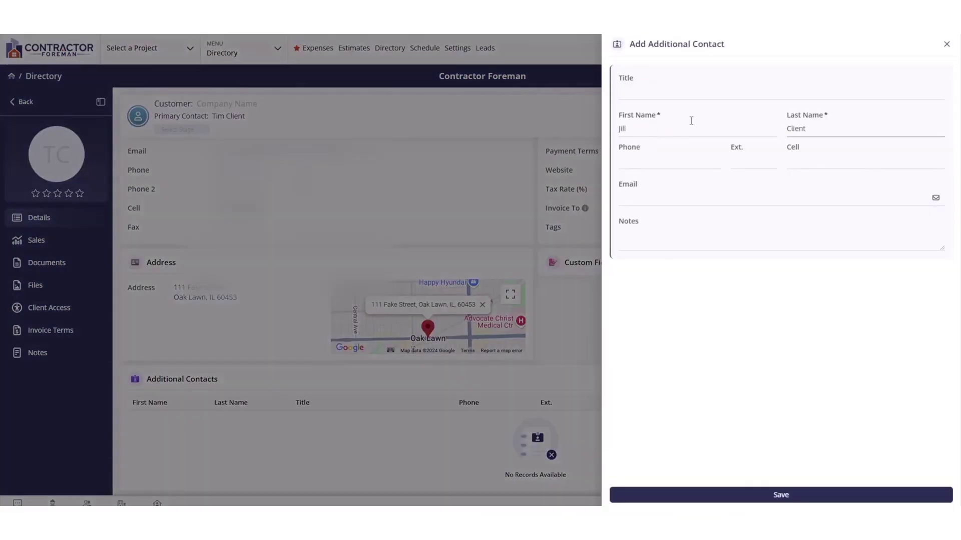
{"action": "left_click", "coordinate": [666, 202]}
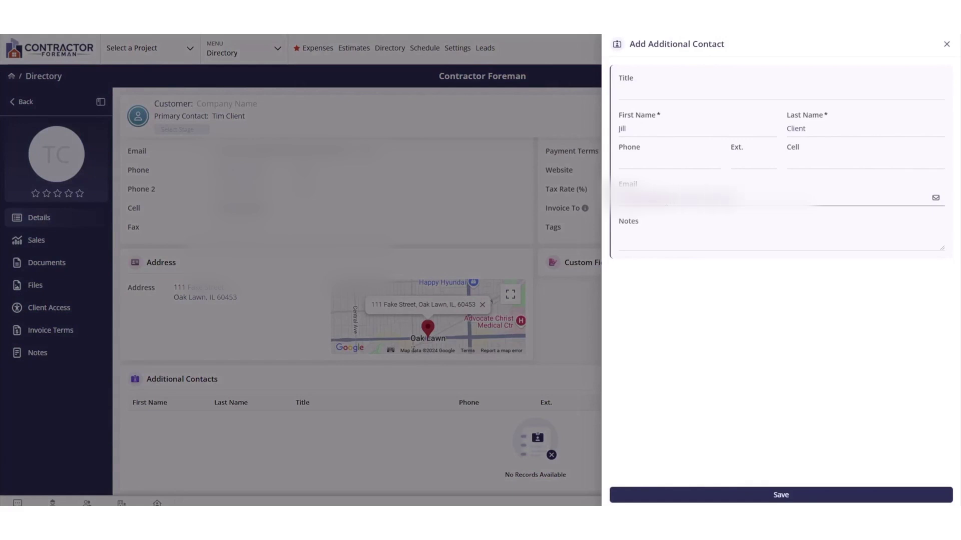
{"action": "left_click", "coordinate": [788, 492]}
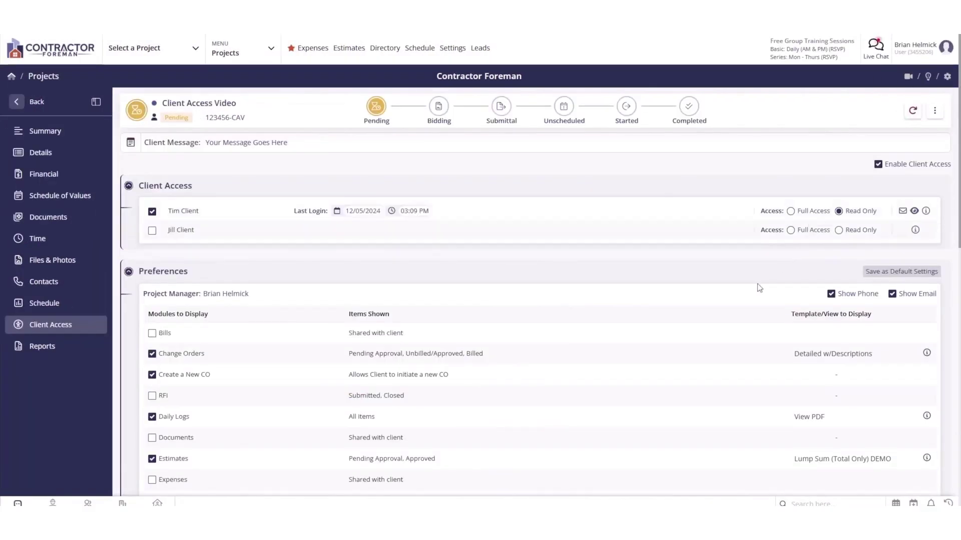
{"action": "left_click", "coordinate": [152, 231]}
{"action": "left_click", "coordinate": [914, 211]}
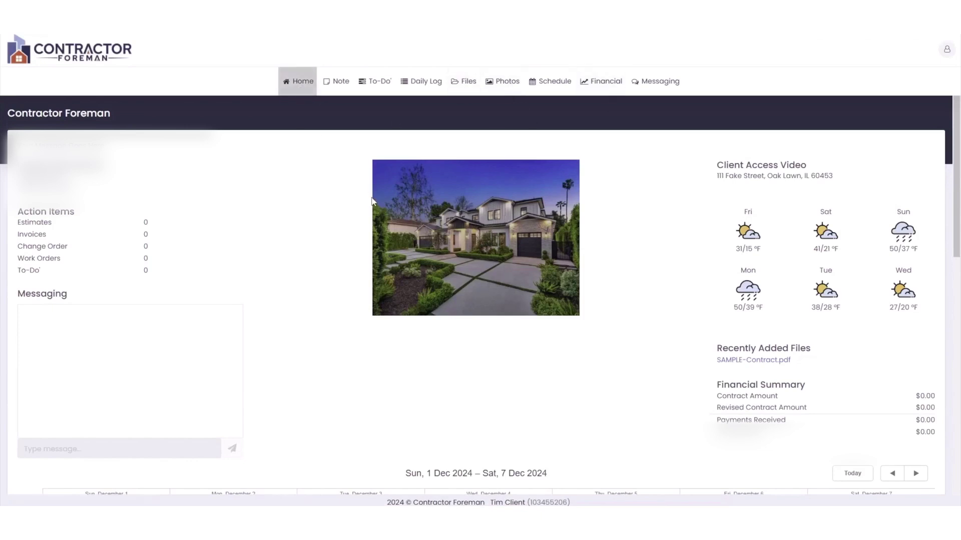
Browse the client portal's Financial, Messaging and Home pages before returning to Client Access settings.
{"action": "left_click", "coordinate": [607, 78]}
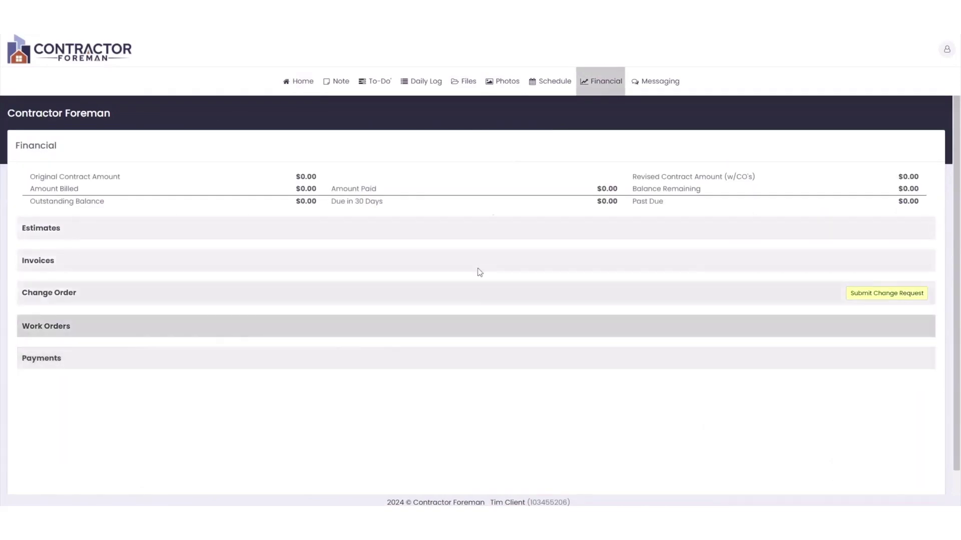
{"action": "left_click", "coordinate": [658, 81]}
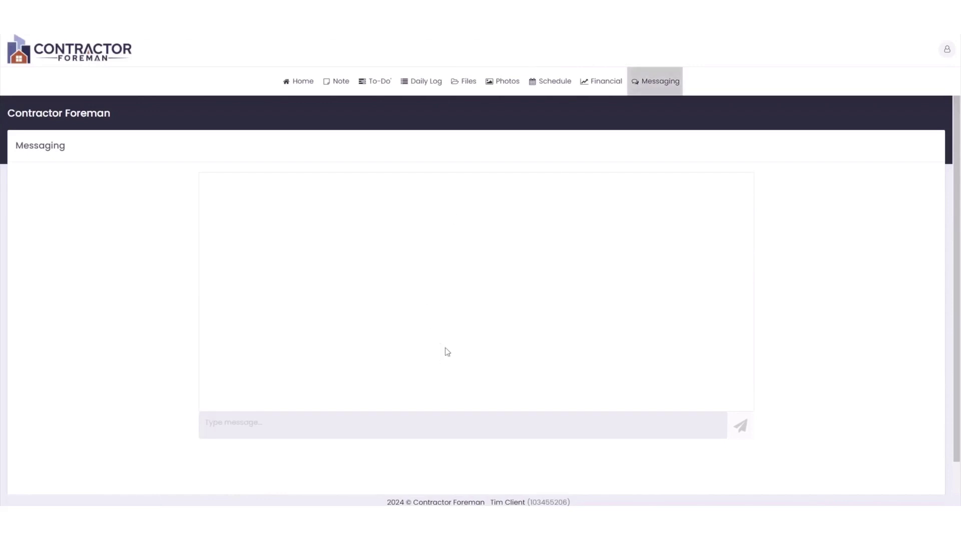
{"action": "left_click", "coordinate": [435, 431]}
{"action": "left_click", "coordinate": [298, 81]}
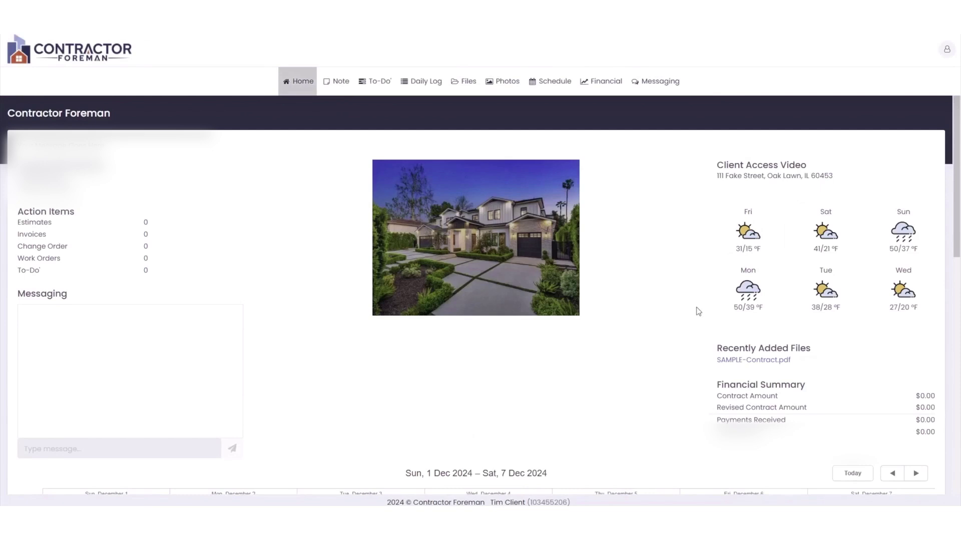
{"action": "scroll", "coordinate": [696, 311], "scroll_direction": "down", "scroll_amount": 3}
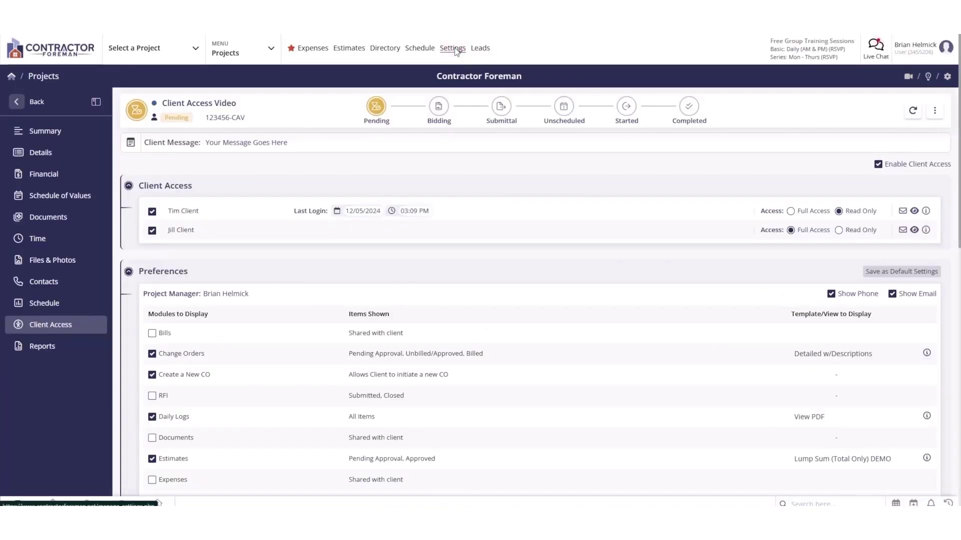
Open Settings > Projects > General Settings and edit the Client Portal Preferences module list.
{"action": "left_click", "coordinate": [452, 48]}
{"action": "scroll", "coordinate": [476, 317], "scroll_direction": "down", "scroll_amount": 5}
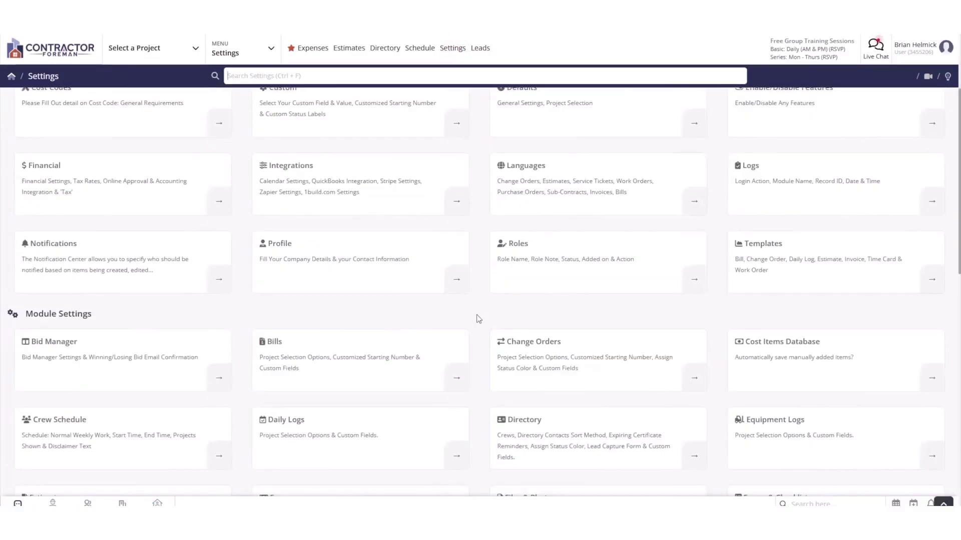
{"action": "scroll", "coordinate": [484, 325], "scroll_direction": "down", "scroll_amount": 3}
{"action": "left_click", "coordinate": [803, 379]}
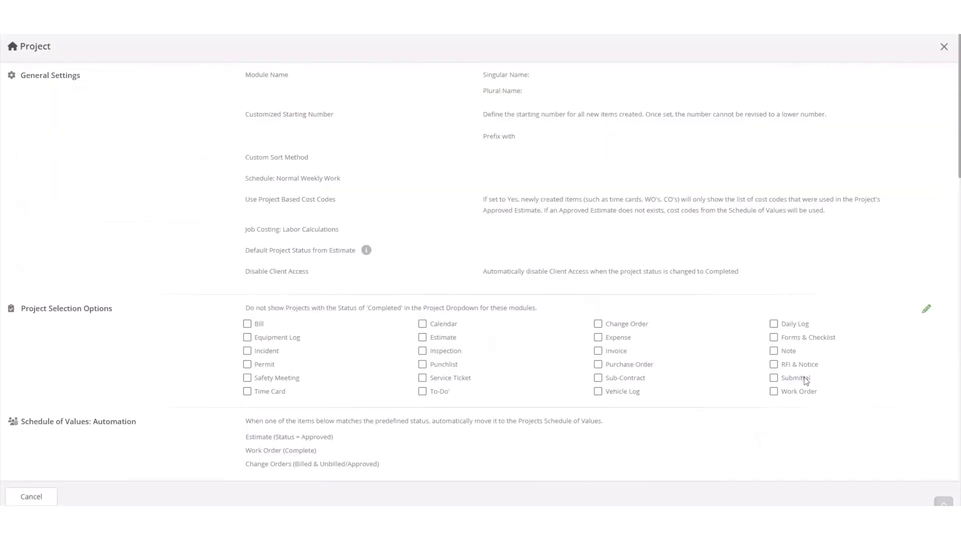
{"action": "left_click", "coordinate": [926, 75]}
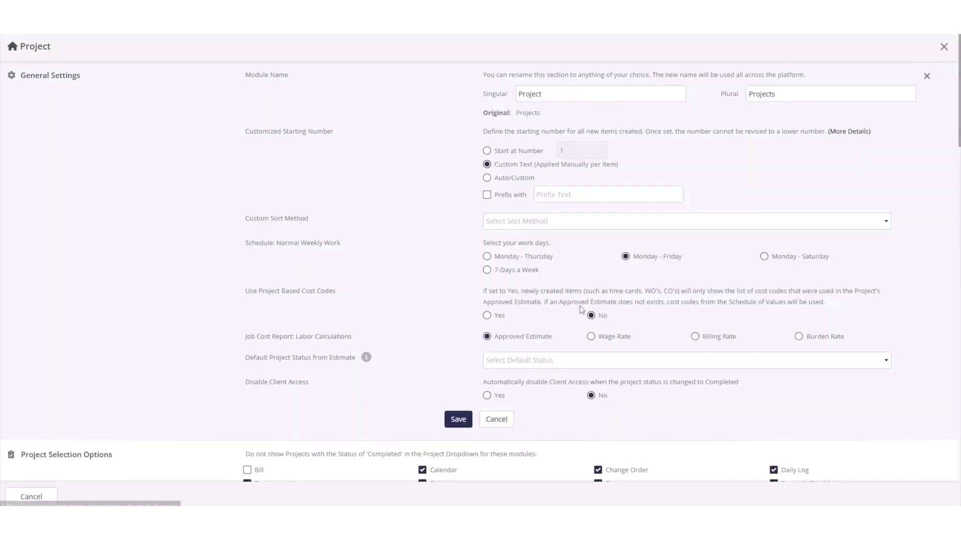
{"action": "scroll", "coordinate": [547, 346], "scroll_direction": "down", "scroll_amount": 1}
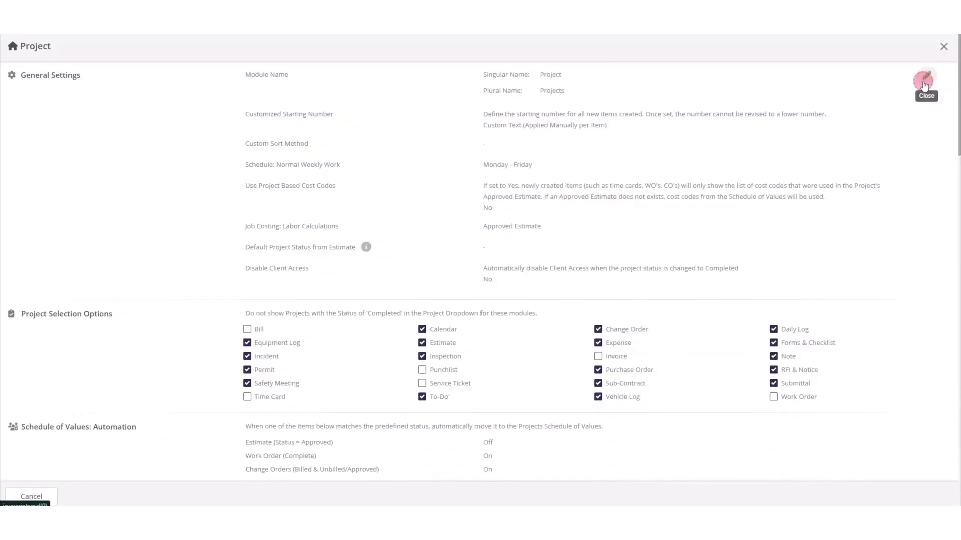
{"action": "scroll", "coordinate": [151, 214], "scroll_direction": "down", "scroll_amount": 10}
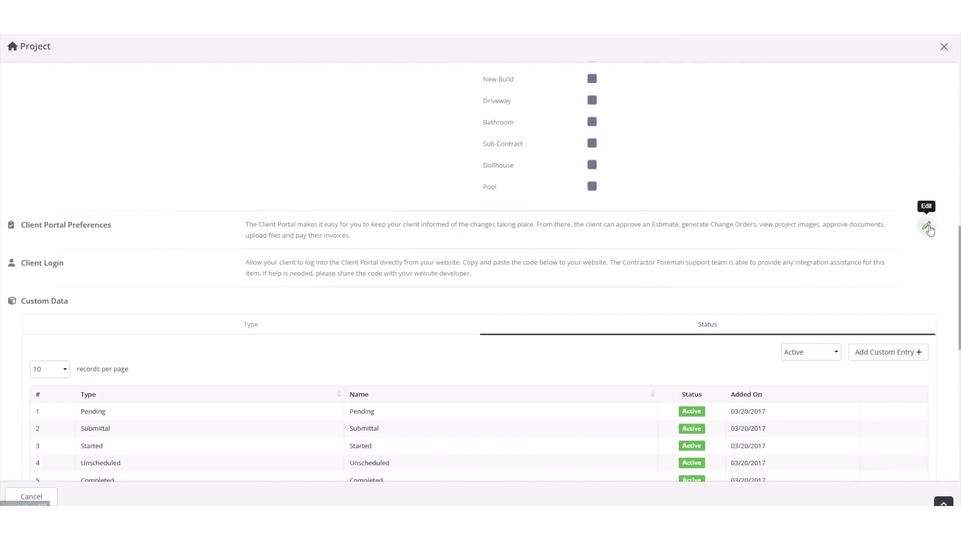
{"action": "left_click", "coordinate": [926, 226]}
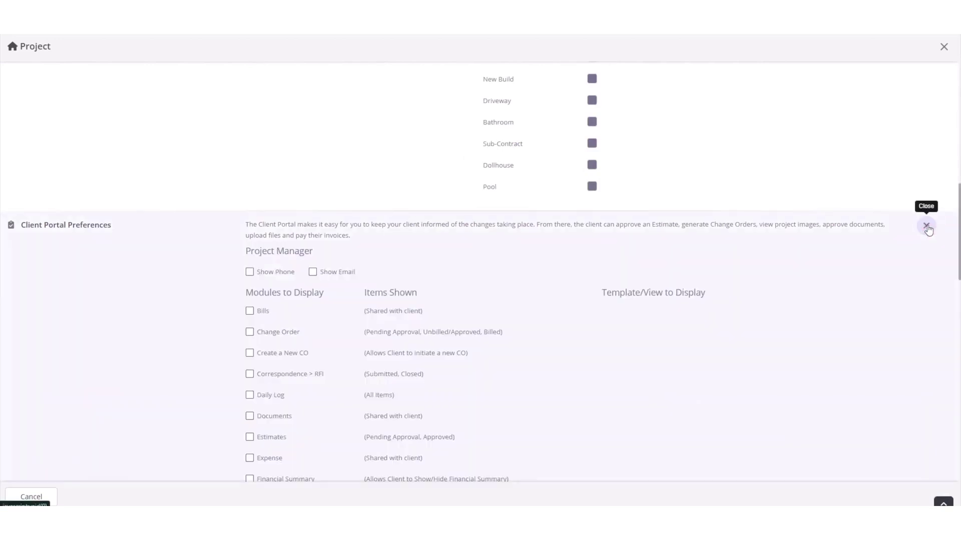
{"action": "scroll", "coordinate": [570, 324], "scroll_direction": "down", "scroll_amount": 5}
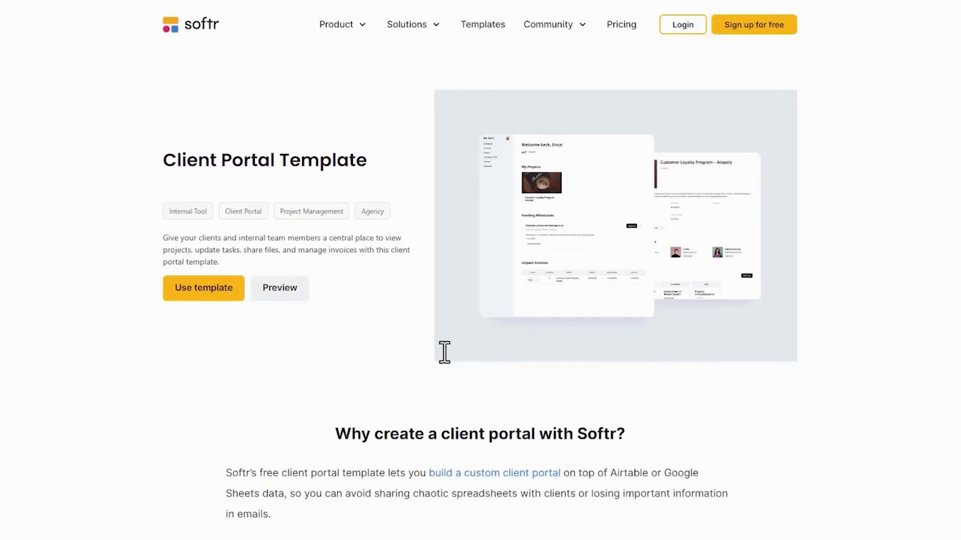
Use the Softr Client Portal template and build the app with Airtable as a new data source.
{"action": "scroll", "coordinate": [444, 353], "scroll_direction": "down", "scroll_amount": 9}
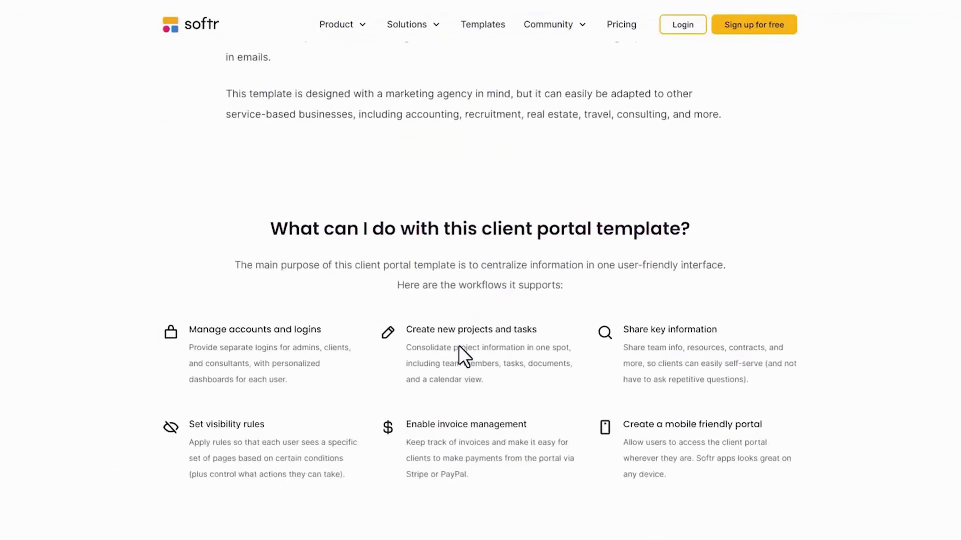
{"action": "scroll", "coordinate": [458, 345], "scroll_direction": "down", "scroll_amount": 5}
{"action": "scroll", "coordinate": [459, 347], "scroll_direction": "down", "scroll_amount": 8}
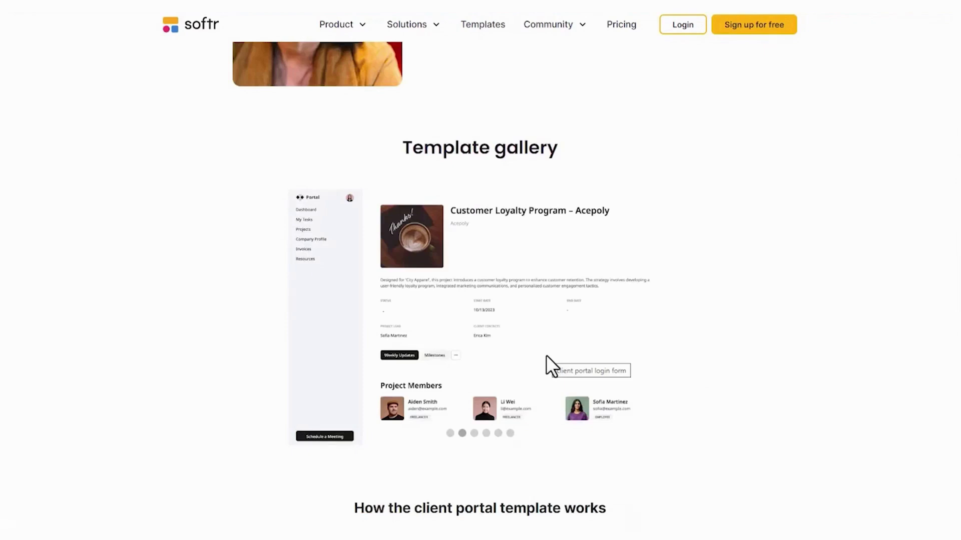
{"action": "scroll", "coordinate": [561, 337], "scroll_direction": "down", "scroll_amount": 6}
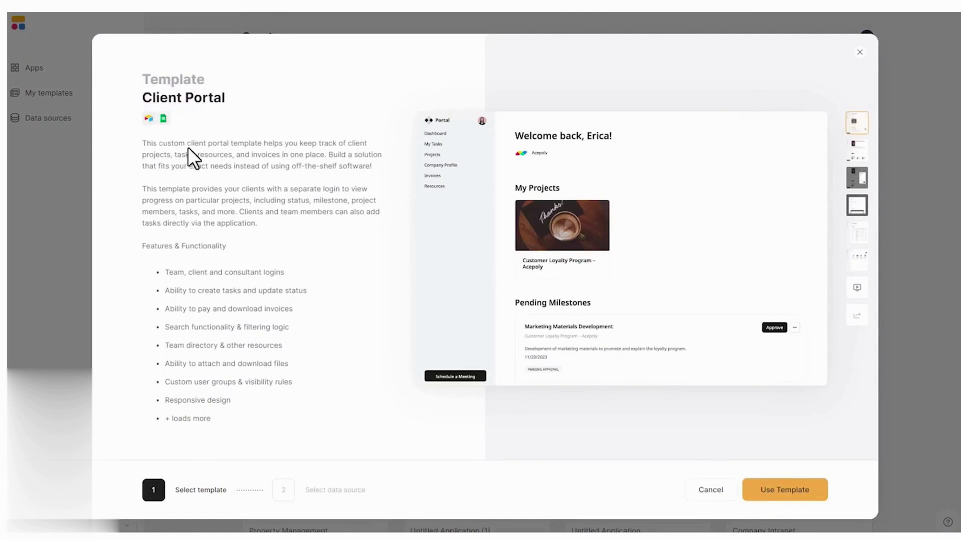
{"action": "left_click", "coordinate": [787, 495]}
{"action": "left_click", "coordinate": [288, 170]}
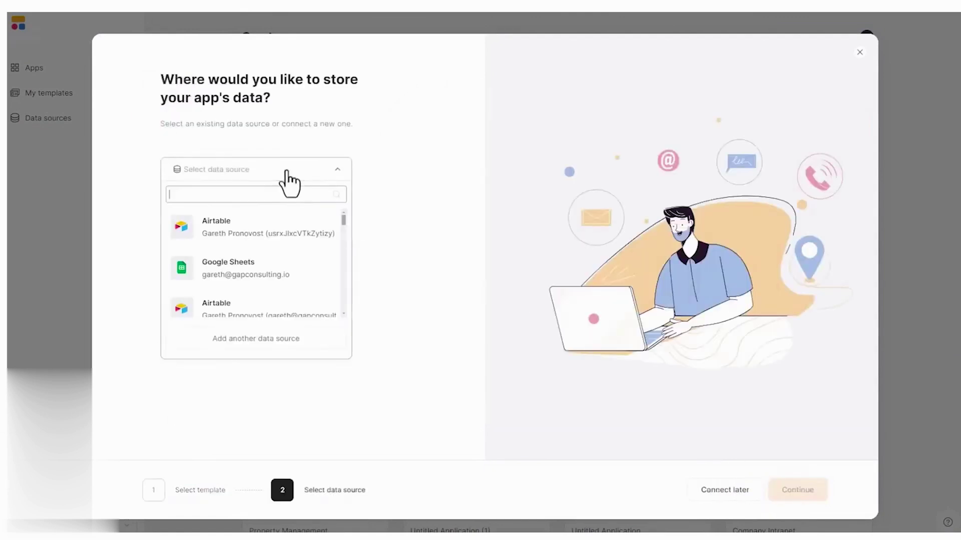
{"action": "left_click", "coordinate": [288, 340]}
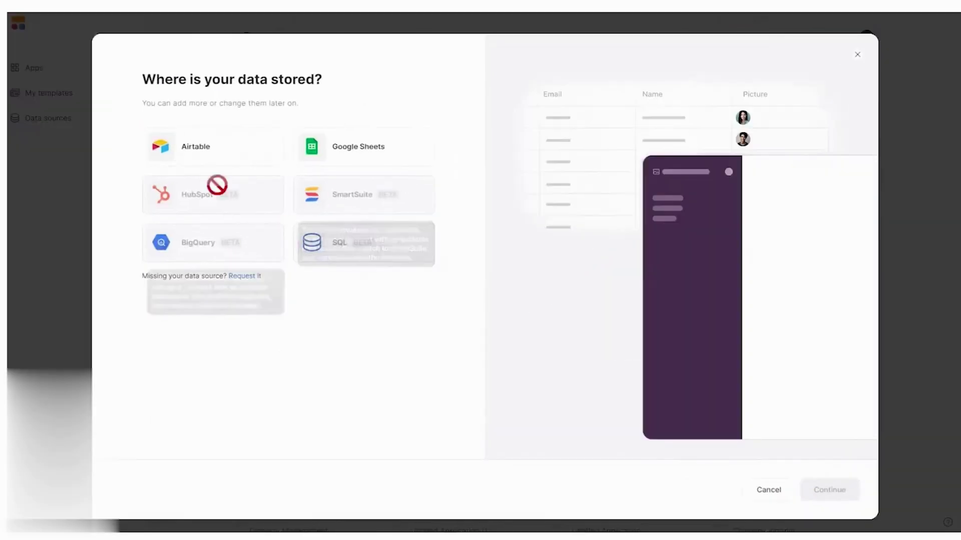
{"action": "left_click", "coordinate": [216, 155]}
{"action": "left_click", "coordinate": [826, 492]}
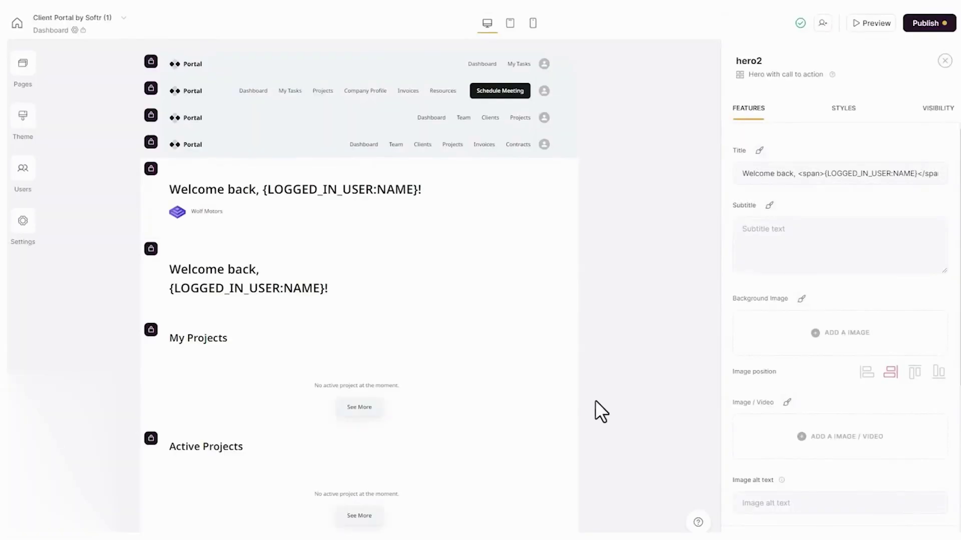
Review the Projects page's All Projects list source table and conditional filters.
{"action": "left_click", "coordinate": [29, 73]}
{"action": "scroll", "coordinate": [163, 430], "scroll_direction": "down", "scroll_amount": 5}
{"action": "scroll", "coordinate": [161, 408], "scroll_direction": "up", "scroll_amount": 5}
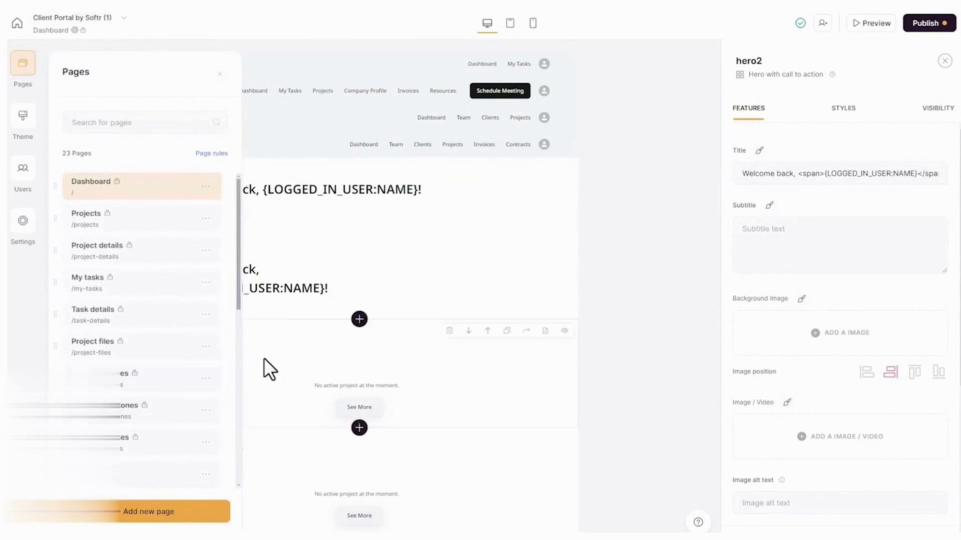
{"action": "left_click", "coordinate": [88, 218]}
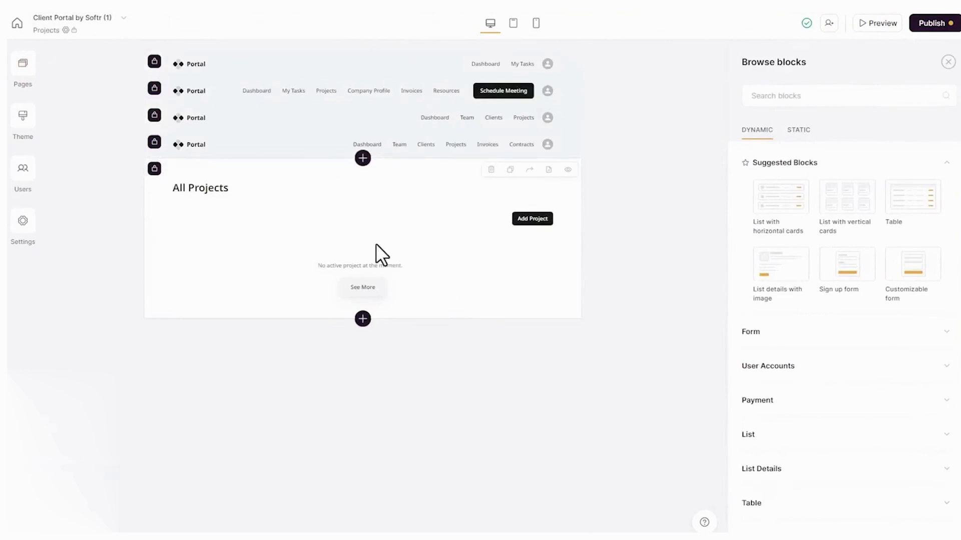
{"action": "left_click", "coordinate": [376, 244]}
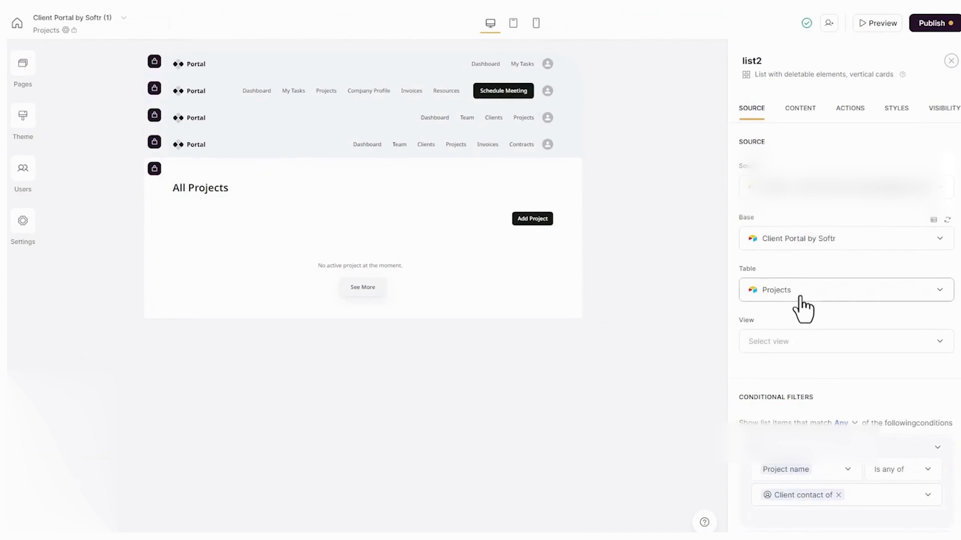
{"action": "scroll", "coordinate": [802, 307], "scroll_direction": "down", "scroll_amount": 5}
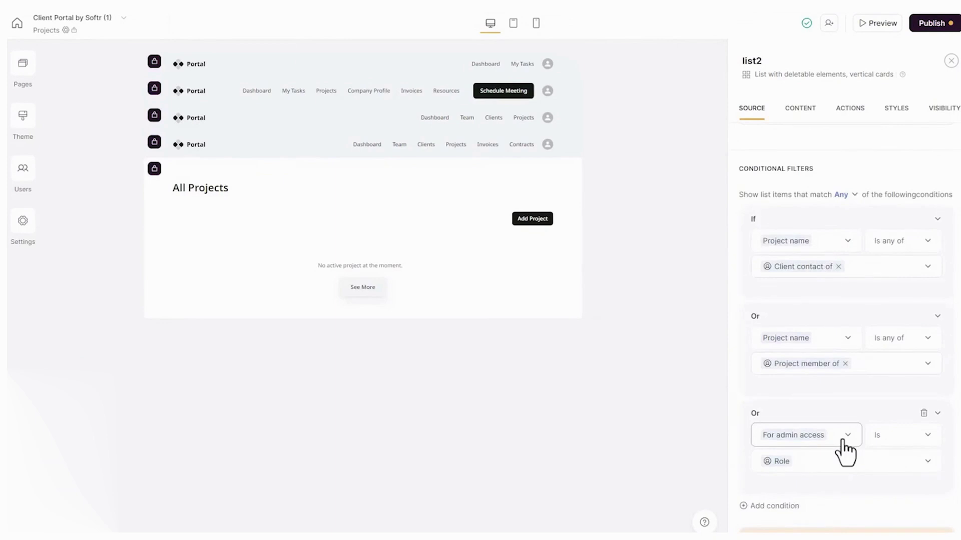
Publish the app's changes.
{"action": "left_click", "coordinate": [933, 24]}
{"action": "left_click", "coordinate": [857, 195]}
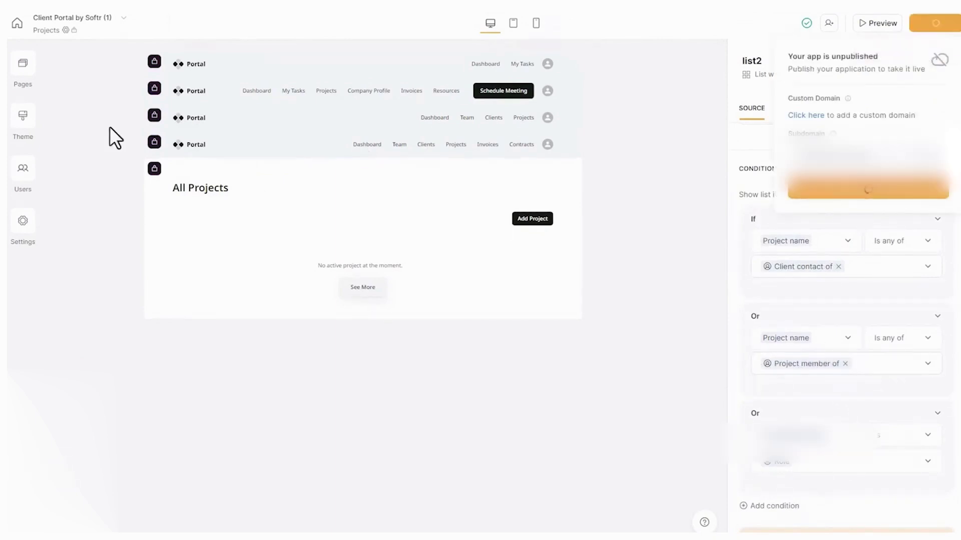
{"action": "left_click", "coordinate": [24, 186]}
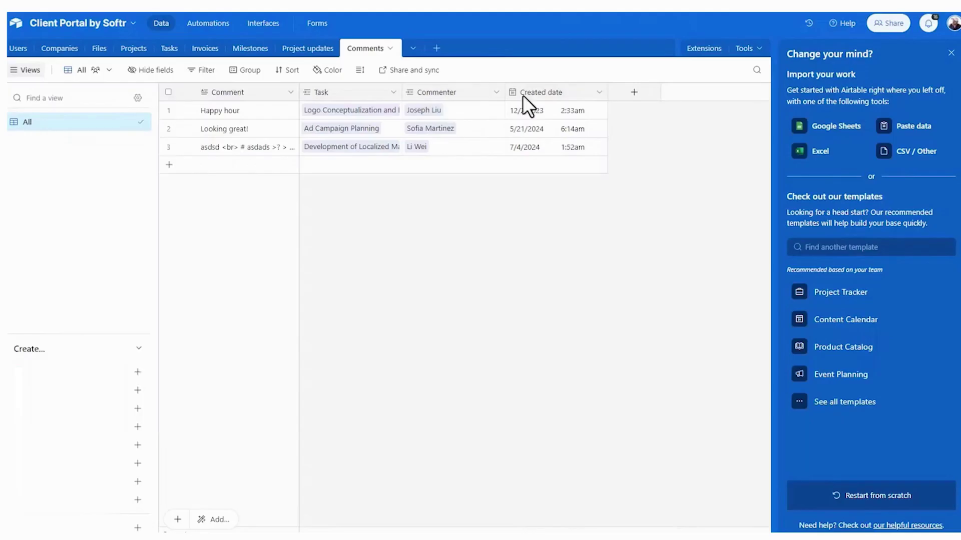
View the Airtable Comments table, then list Softr's user groups: Admin, Client, Employee, Freelancer.
{"action": "left_click", "coordinate": [22, 48]}
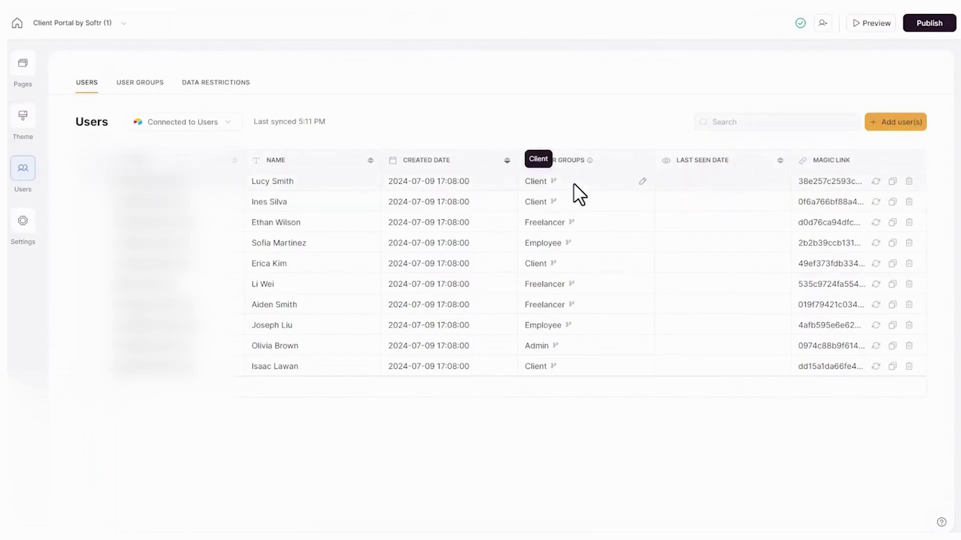
{"action": "left_click", "coordinate": [144, 82]}
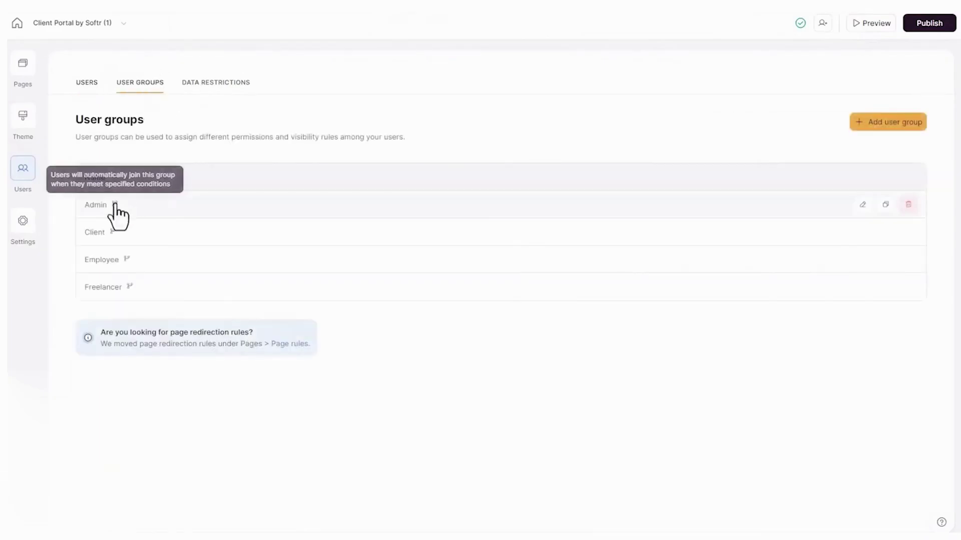